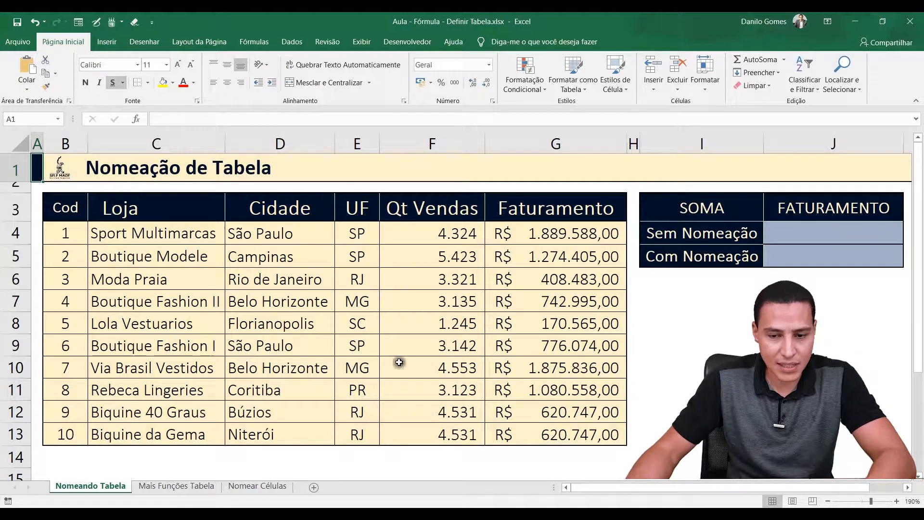
# Examine the store table's headers and data, the revenue summary's headers, and the Faturamento values
pyautogui.moveTo(63, 208); pyautogui.dragTo(559, 430)
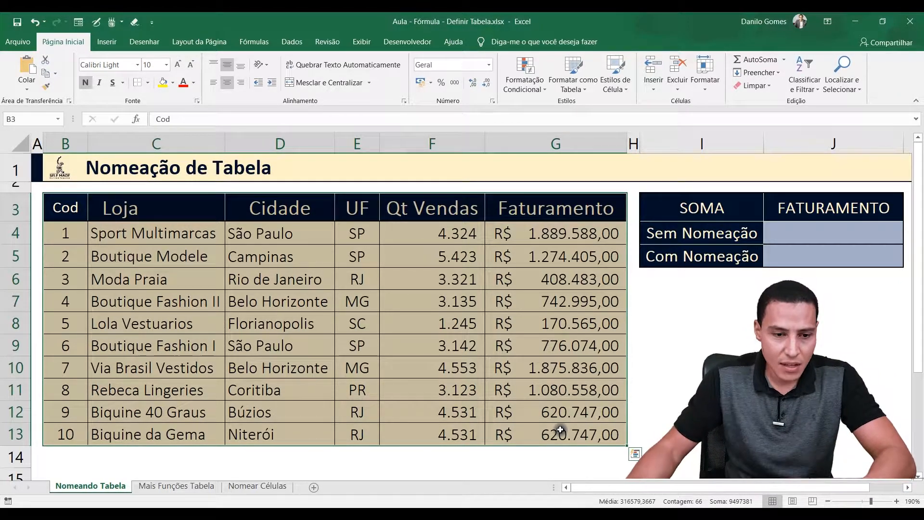
pyautogui.click(174, 279)
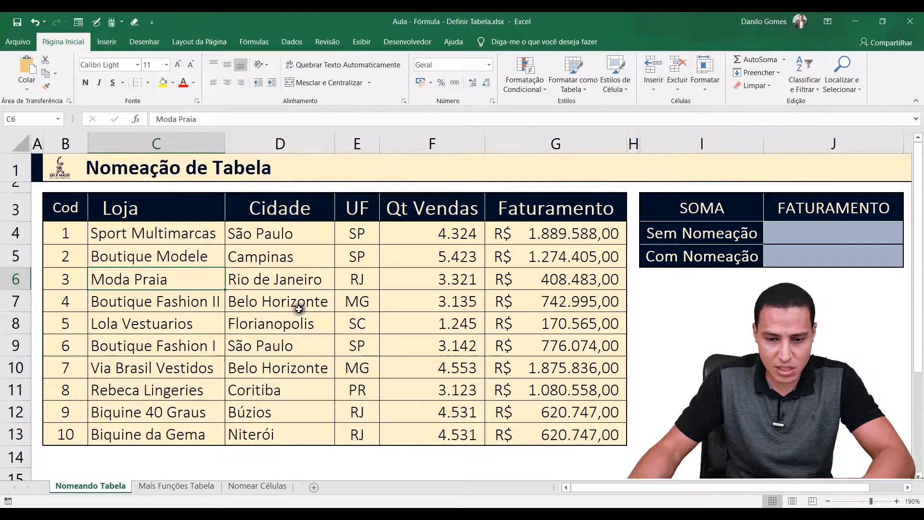
pyautogui.click(86, 214)
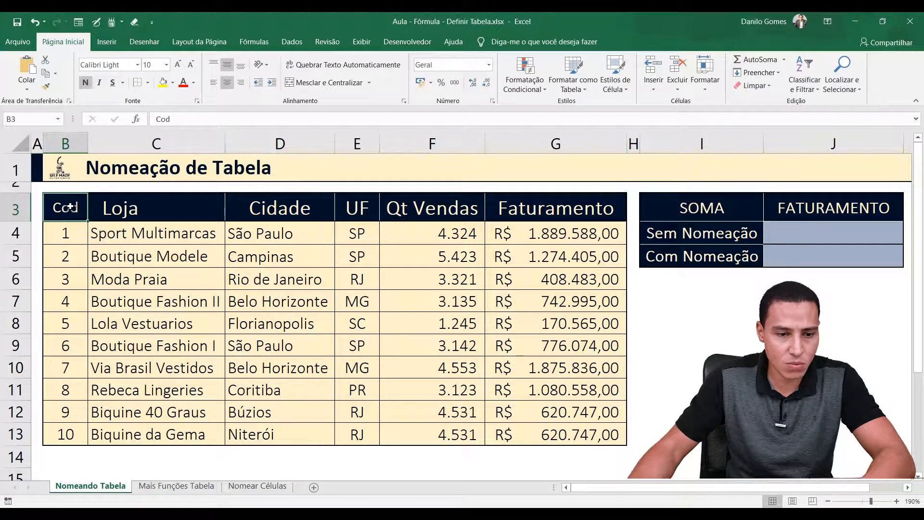
pyautogui.click(142, 207)
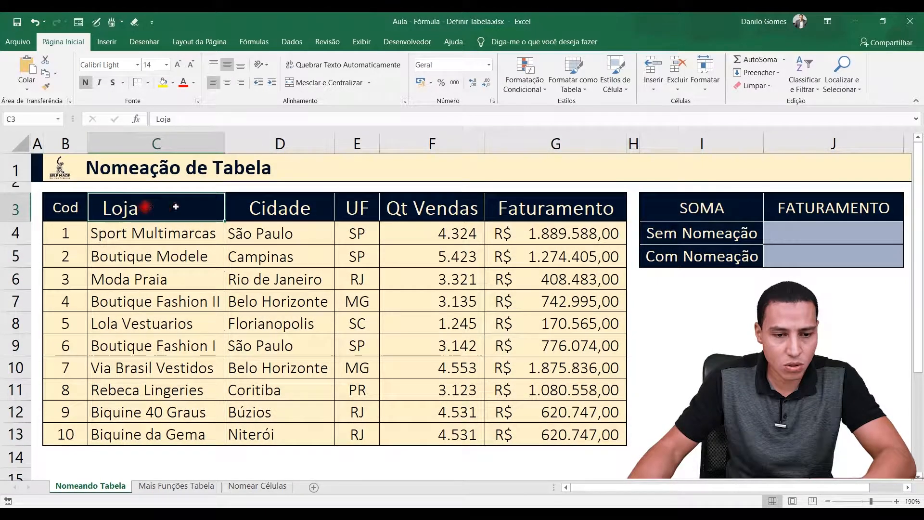
pyautogui.click(245, 205)
pyautogui.click(348, 203)
pyautogui.click(419, 204)
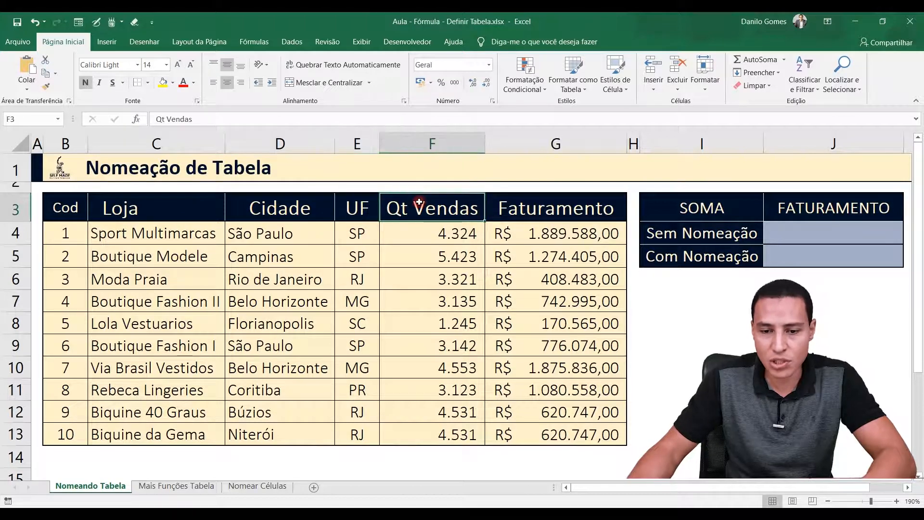
pyautogui.moveTo(66, 233); pyautogui.dragTo(592, 433)
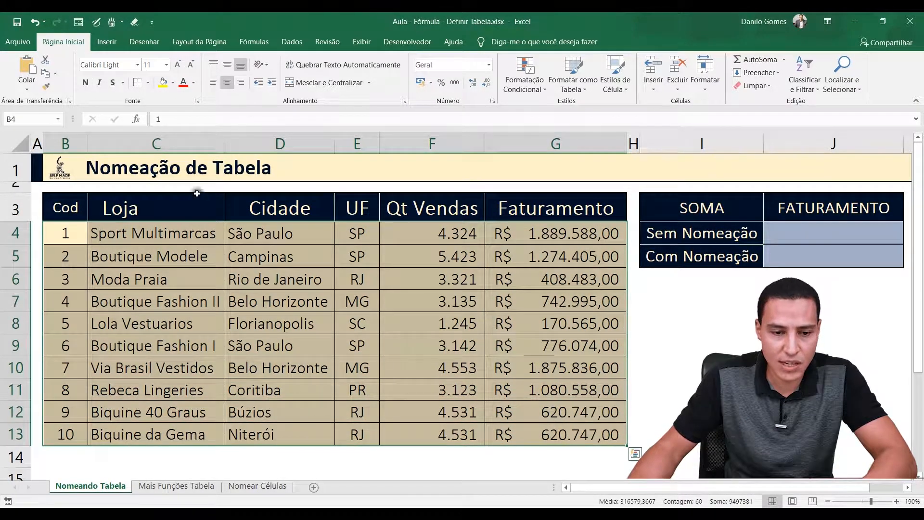
pyautogui.click(153, 204)
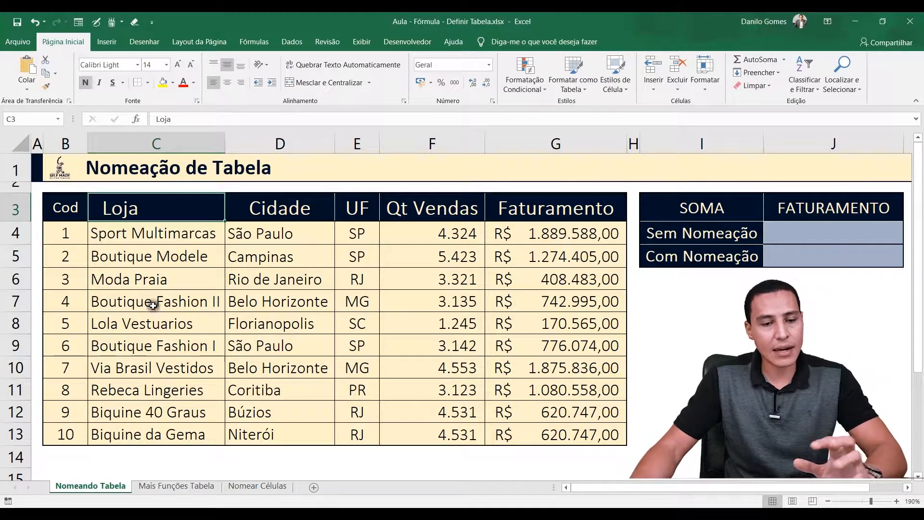
pyautogui.click(172, 280)
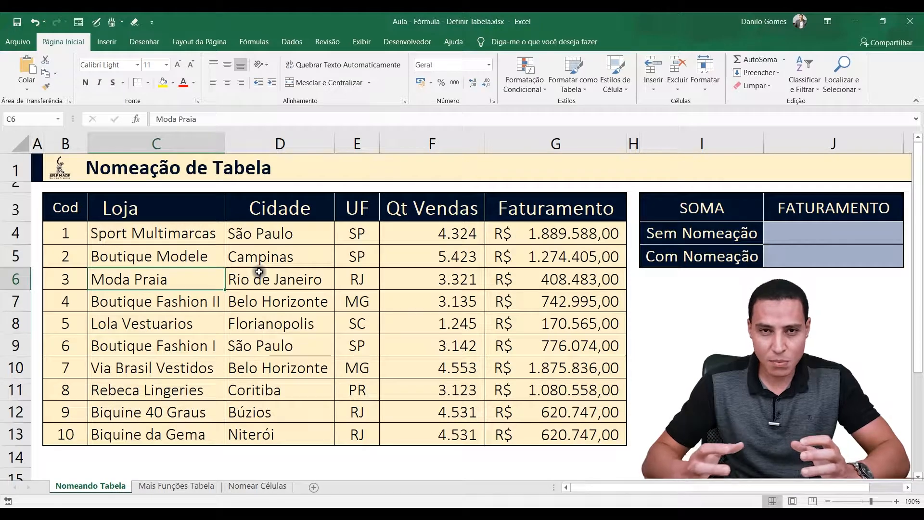
pyautogui.click(795, 229)
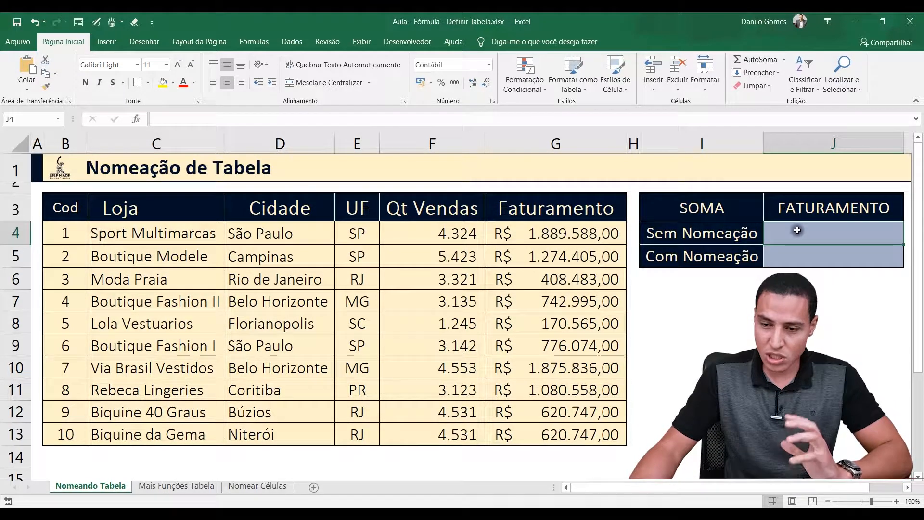
pyautogui.click(706, 208)
pyautogui.click(807, 207)
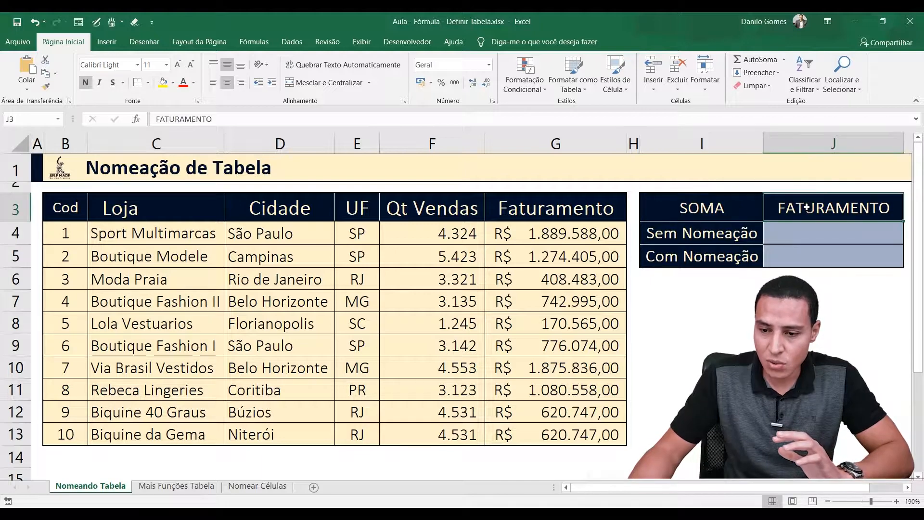
pyautogui.moveTo(552, 230); pyautogui.dragTo(551, 431)
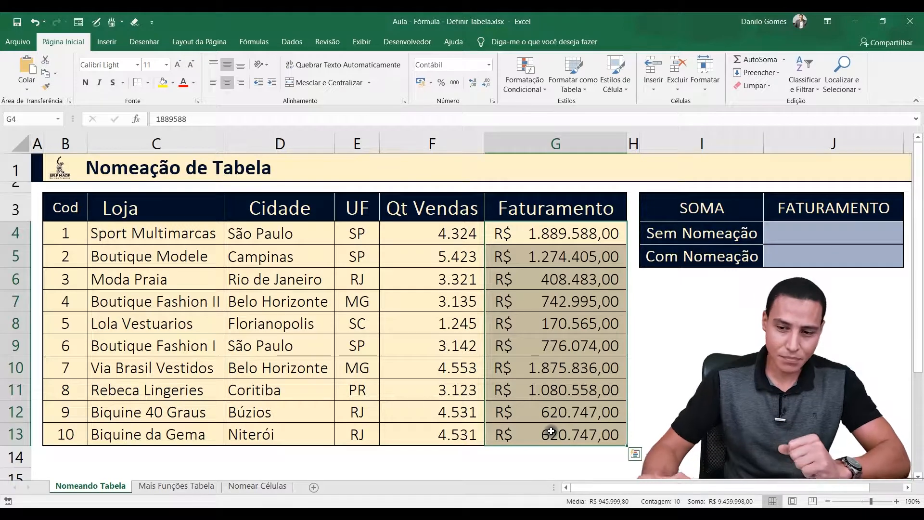
# In the Sem Nomeação cell J4, total the Faturamento column with =SOMA(G4:G13)
pyautogui.click(831, 236)
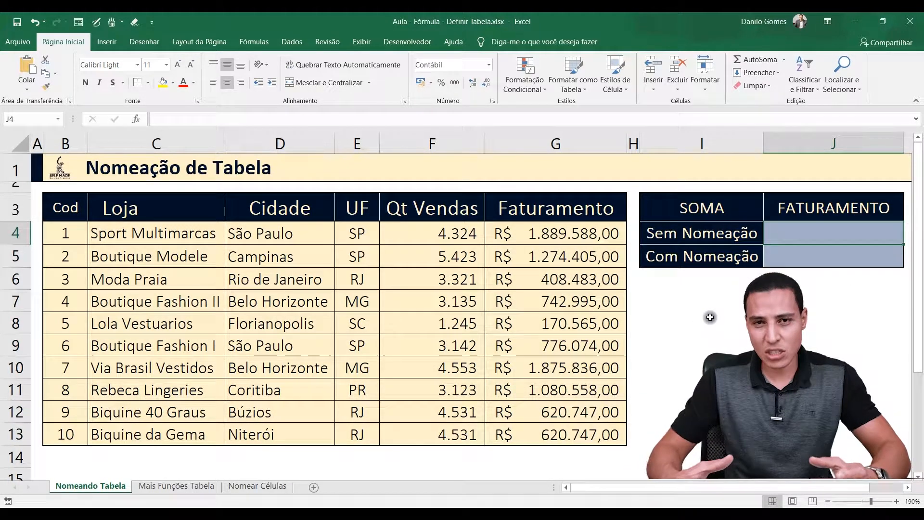
pyautogui.write('=')
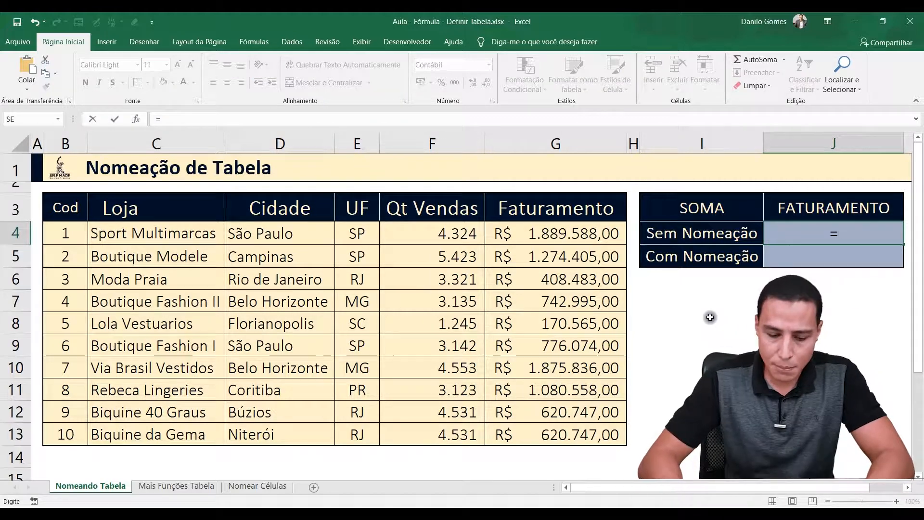
pyautogui.write('soma')
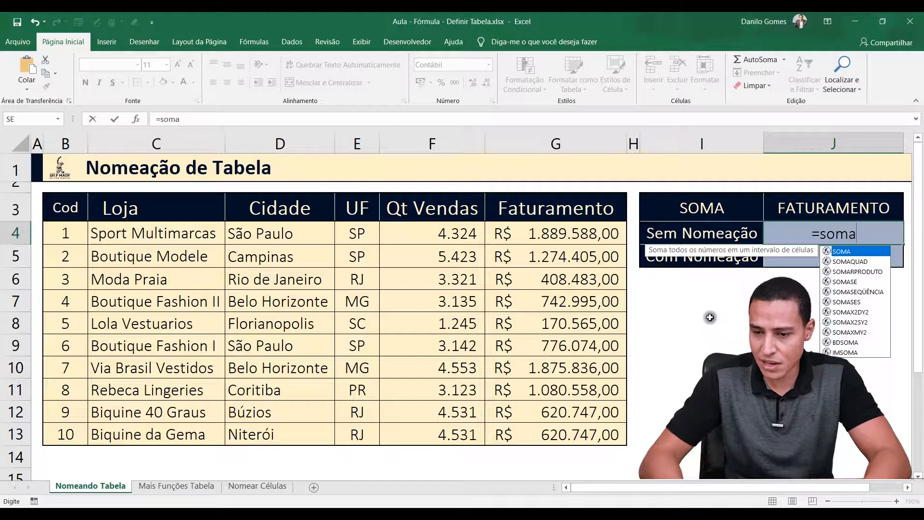
pyautogui.press('Tab')
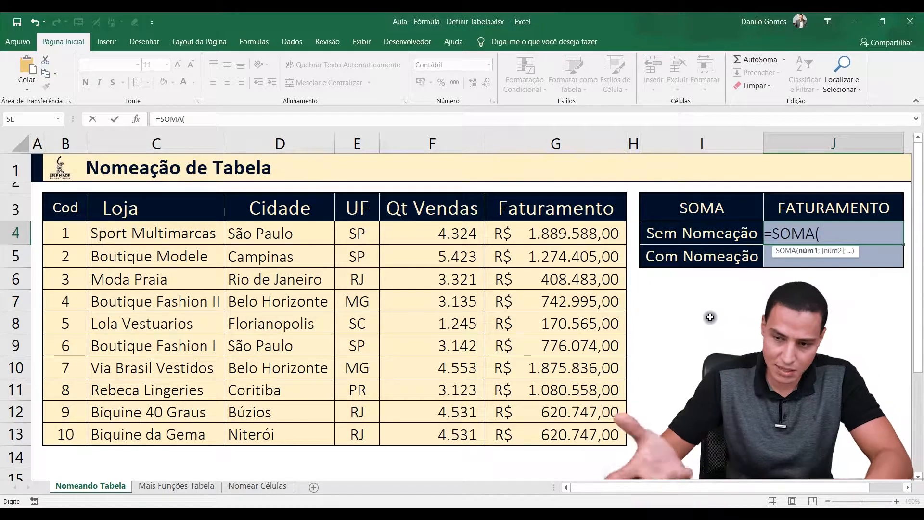
pyautogui.moveTo(579, 236); pyautogui.dragTo(574, 433)
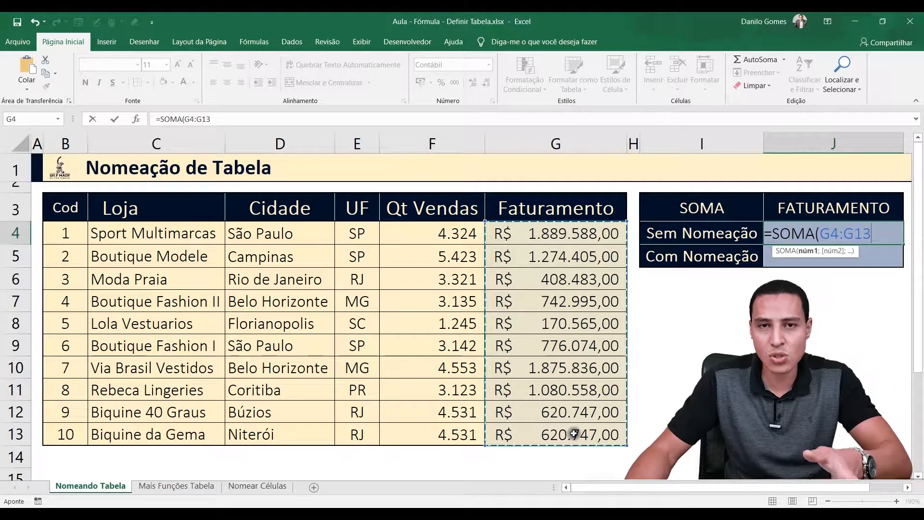
pyautogui.write(')')
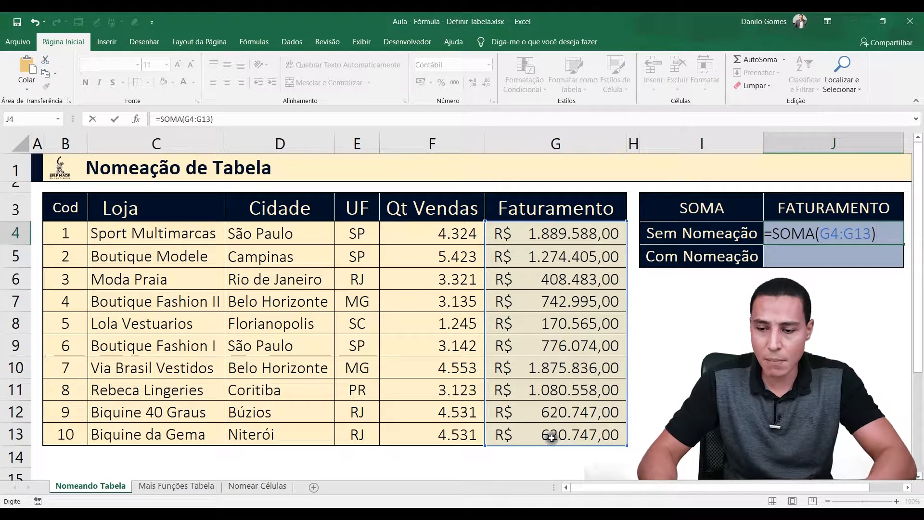
pyautogui.press('Return')
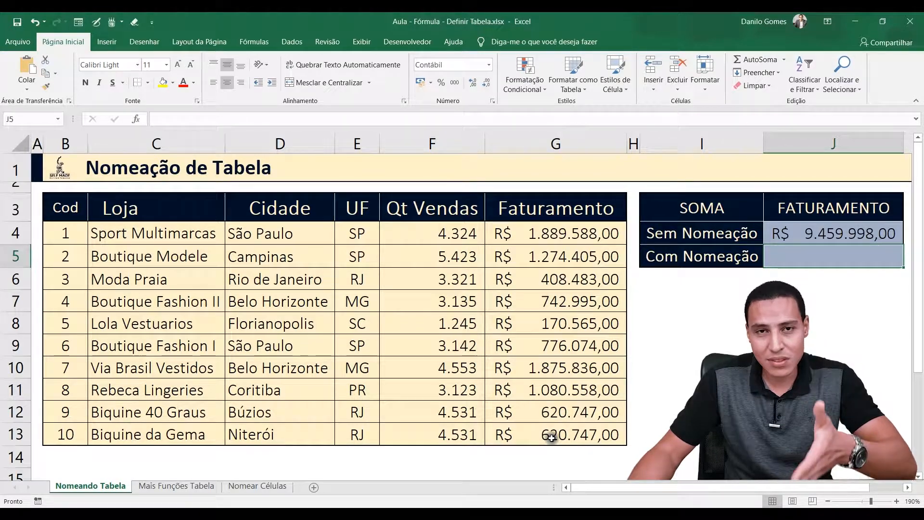
pyautogui.moveTo(544, 235); pyautogui.dragTo(544, 427)
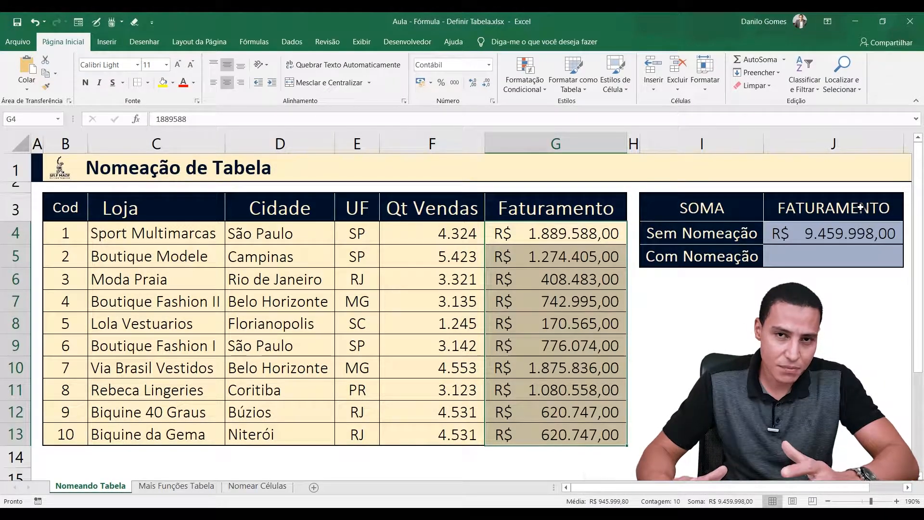
# Convert the store data range B3:G13 into a table that has headers
pyautogui.click(389, 292)
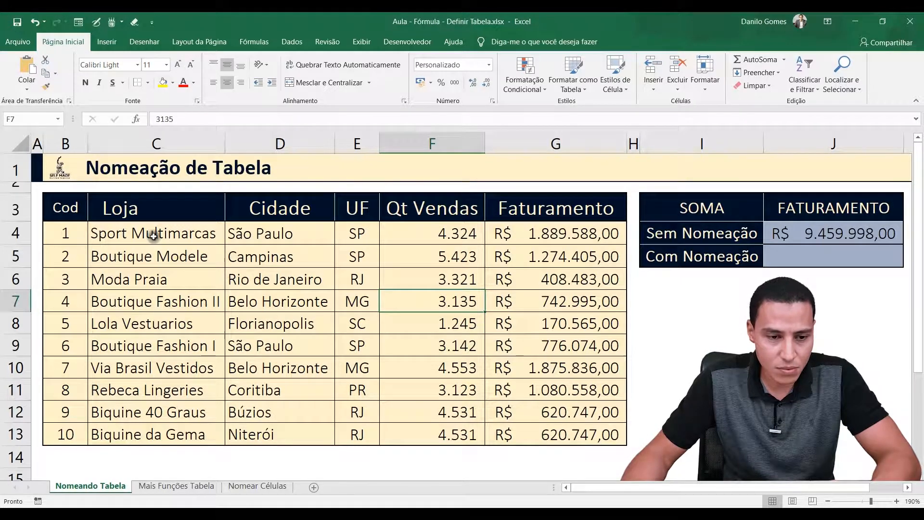
pyautogui.click(110, 42)
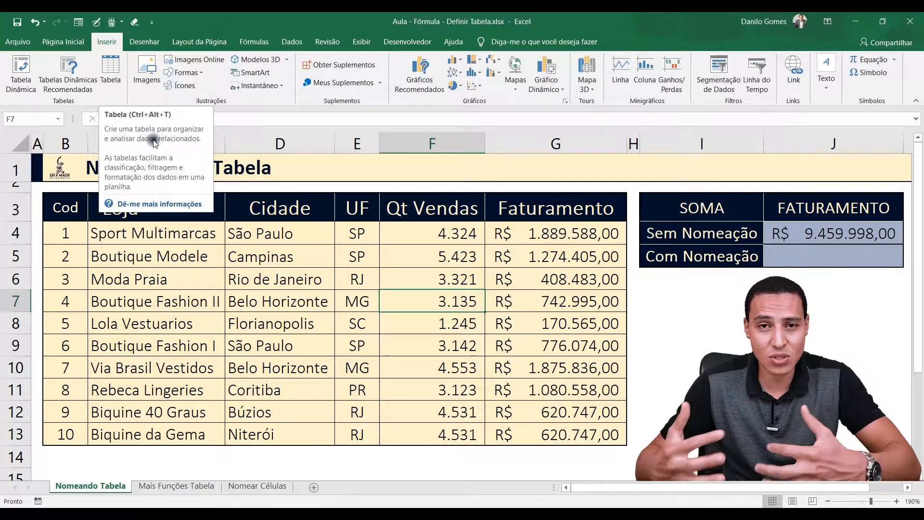
pyautogui.click(158, 343)
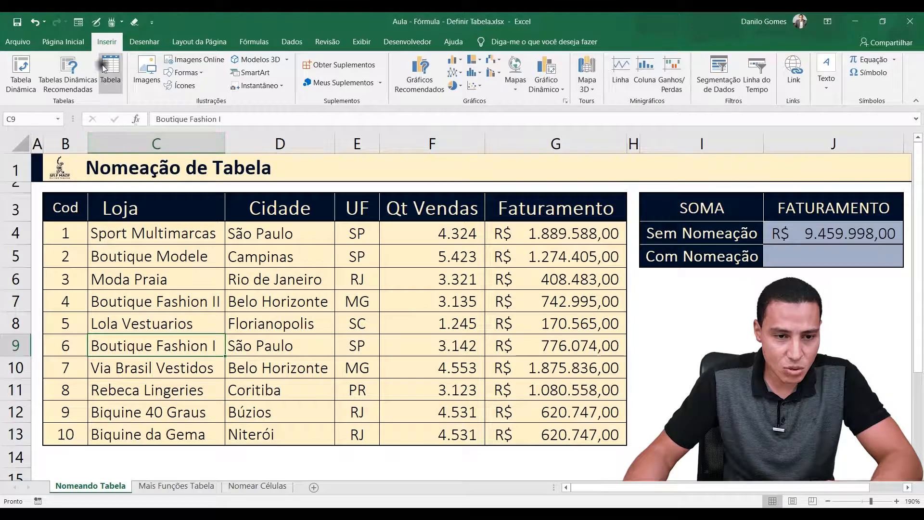
pyautogui.moveTo(72, 212); pyautogui.dragTo(572, 426)
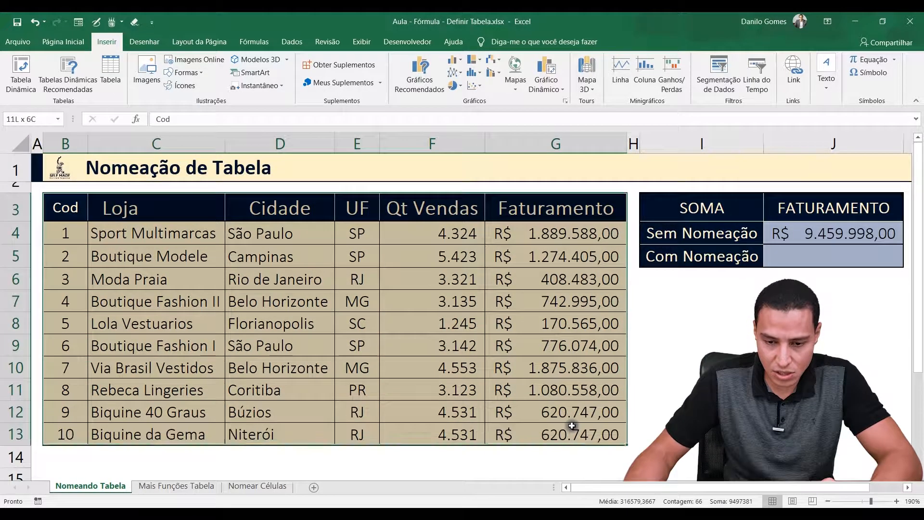
pyautogui.click(115, 70)
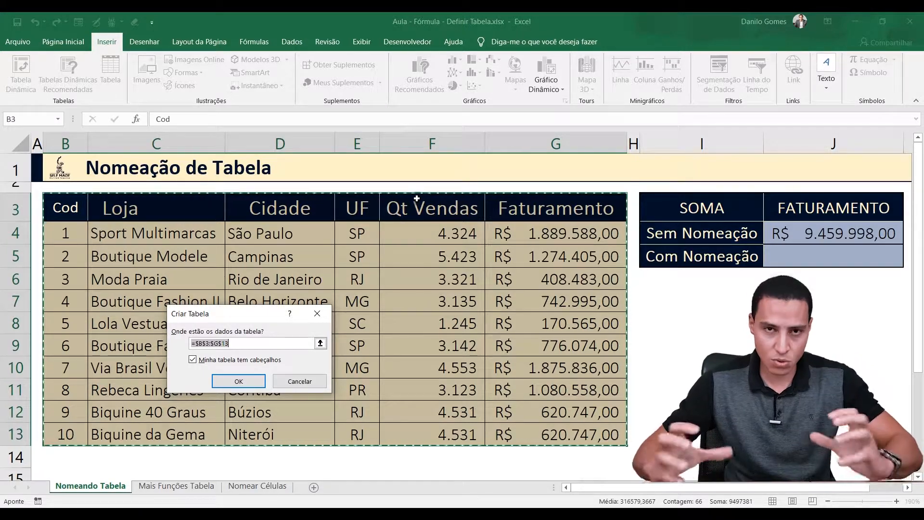
pyautogui.click(238, 382)
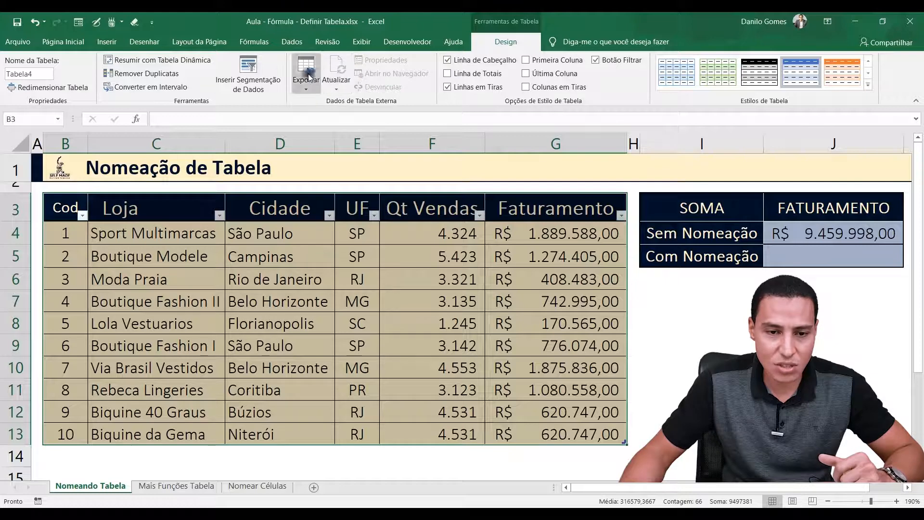
# Try to rename the new table as "Tabela Lojas", with a space in the name
pyautogui.click(41, 75)
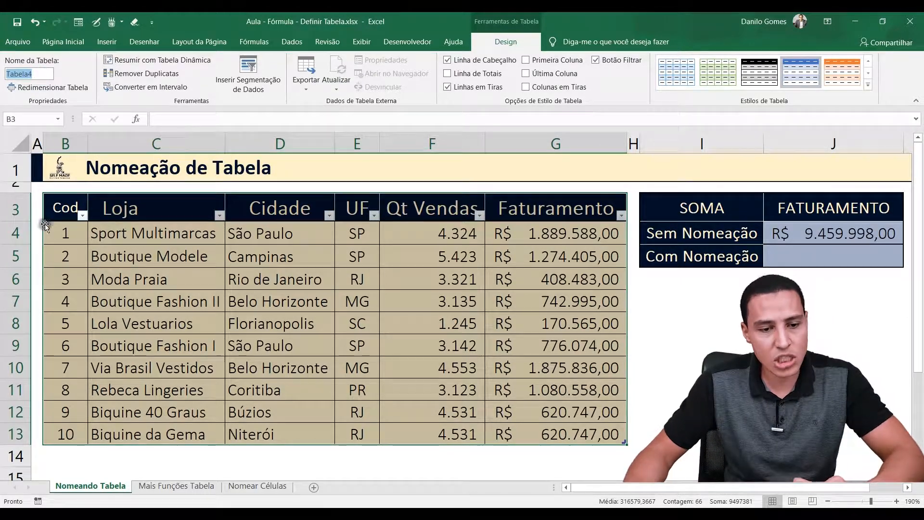
pyautogui.click(35, 74)
pyautogui.press('BackSpace')
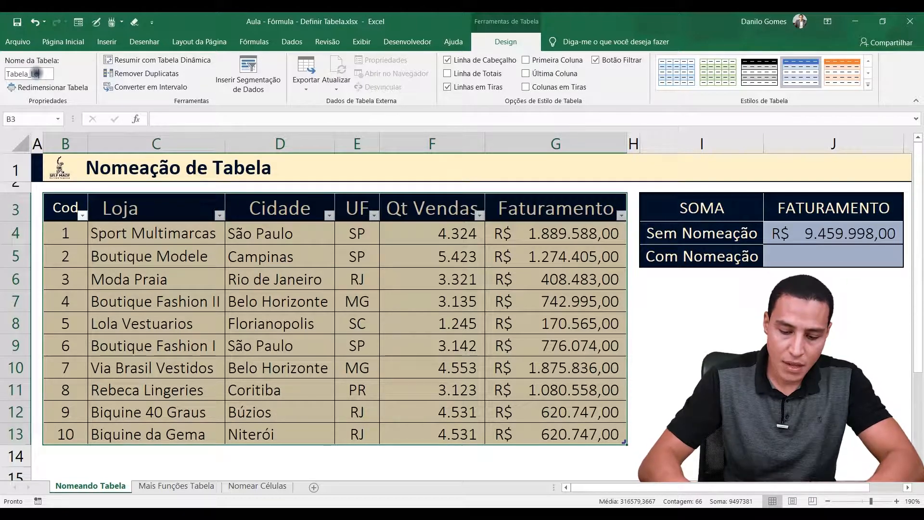
pyautogui.write('_Lojas')
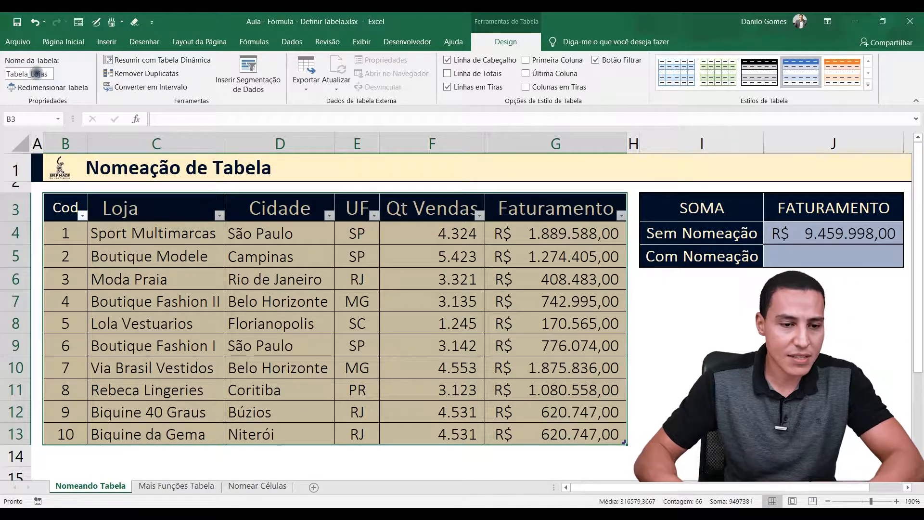
pyautogui.press('Return')
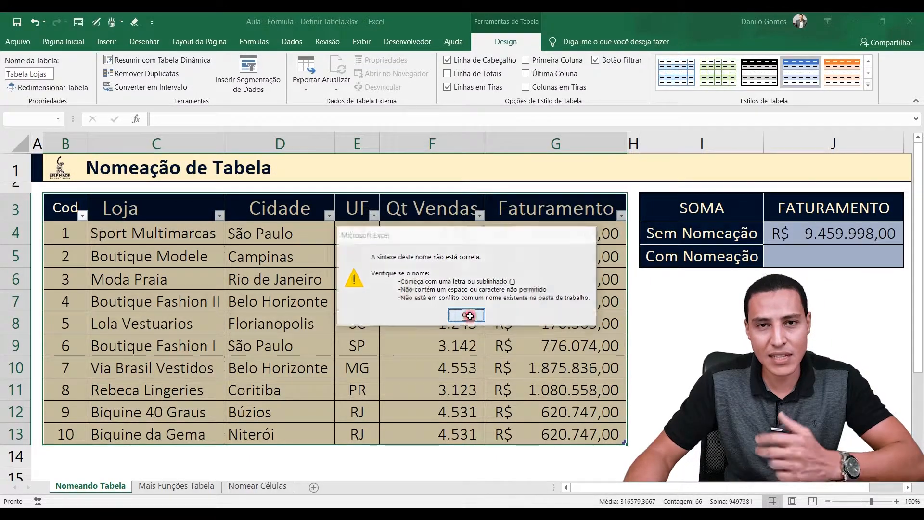
pyautogui.click(466, 315)
# Rename the table as Tabela_Lojas, then reselect its whole range to check the name
pyautogui.click(31, 73)
pyautogui.click(36, 74)
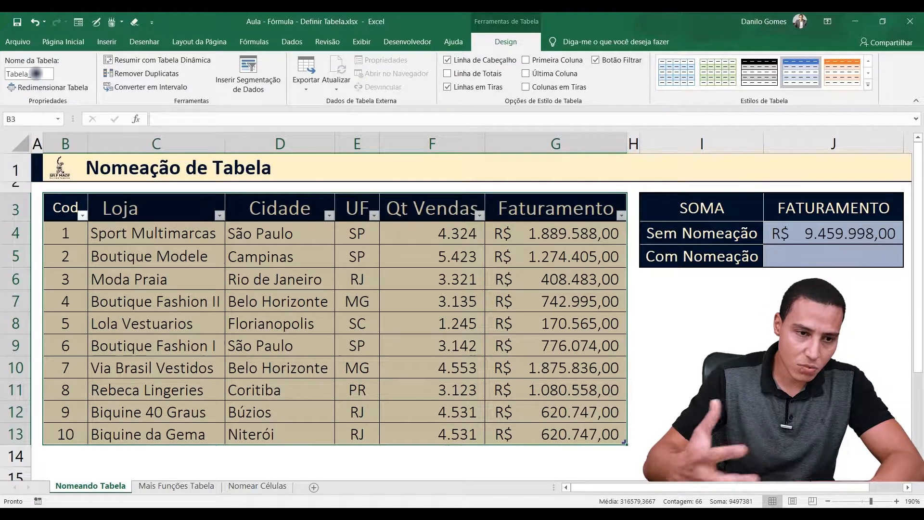
pyautogui.write('_Lo')
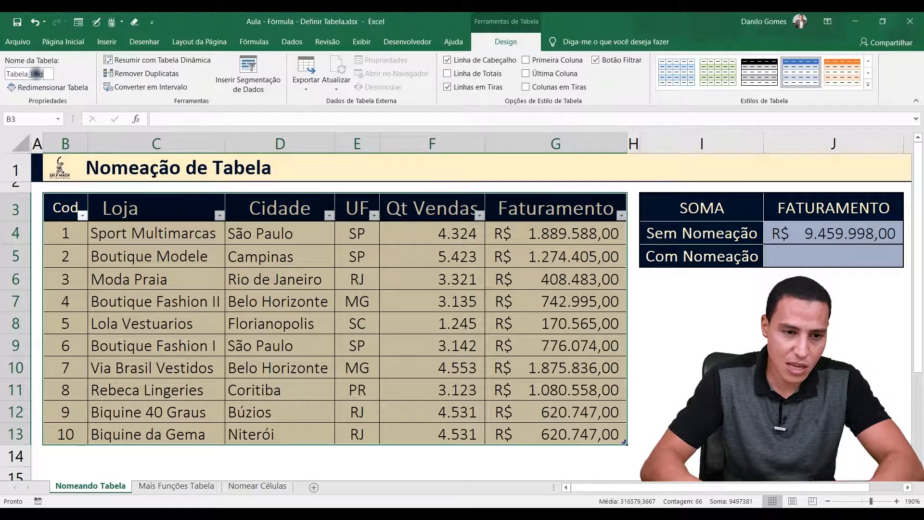
pyautogui.write('jas')
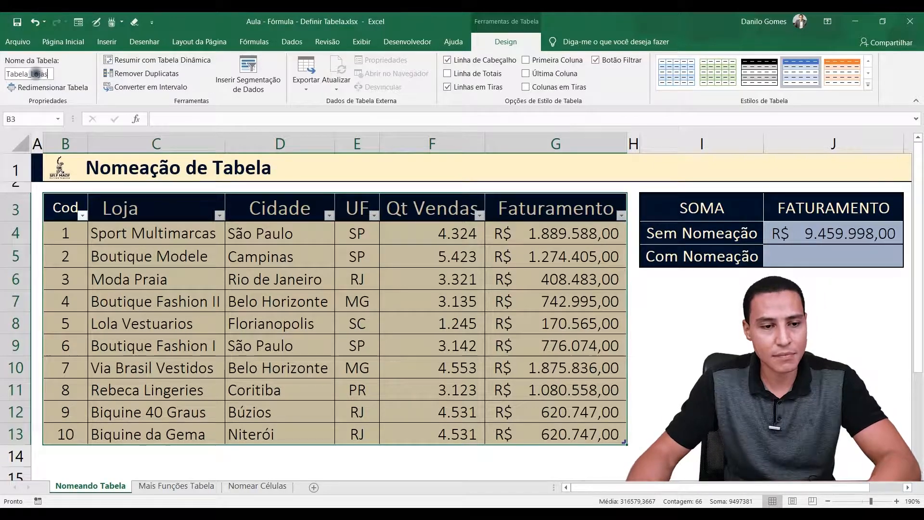
pyautogui.press('Return')
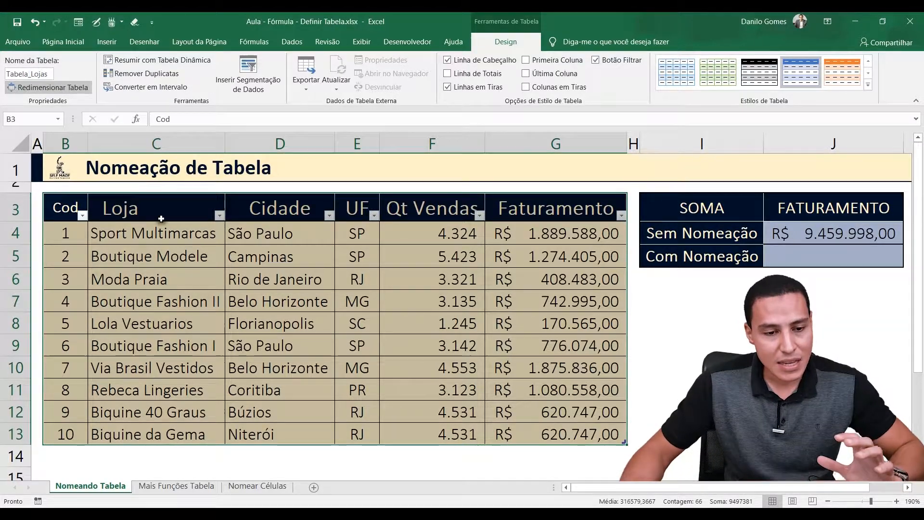
pyautogui.click(171, 289)
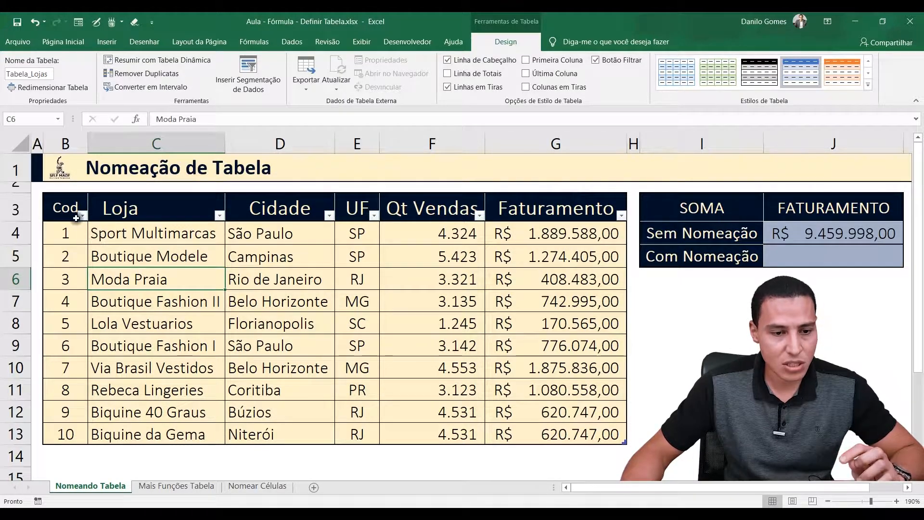
pyautogui.moveTo(65, 207); pyautogui.dragTo(581, 434)
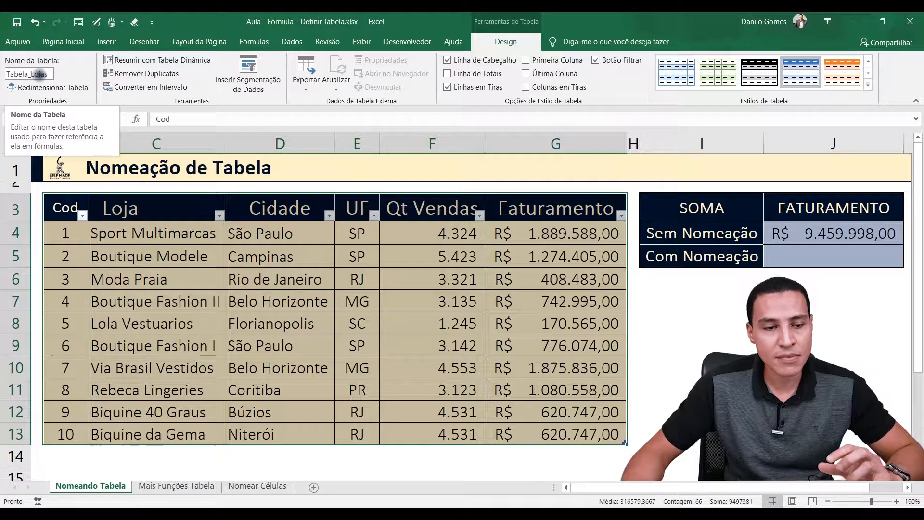
# Go through the table's column headers one by one, from Cod to Faturamento
pyautogui.click(67, 203)
pyautogui.click(120, 208)
pyautogui.click(281, 208)
pyautogui.click(353, 208)
pyautogui.click(411, 208)
pyautogui.click(515, 209)
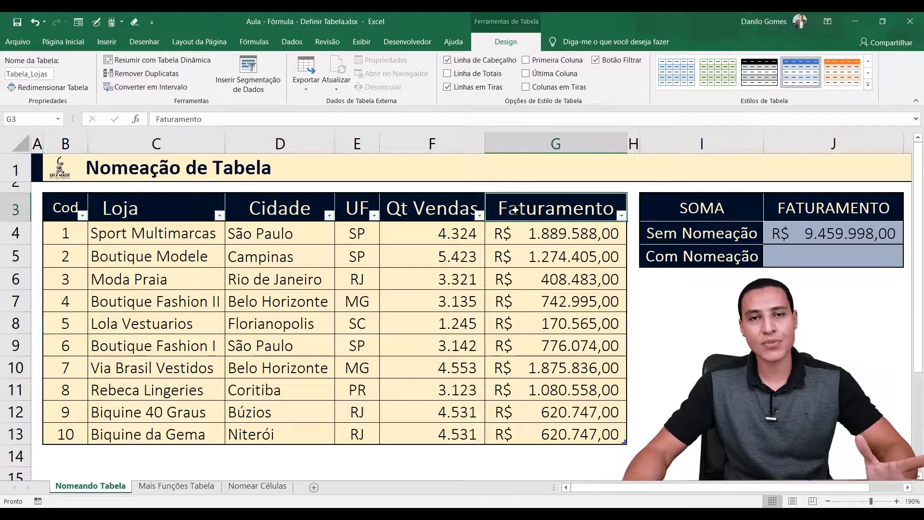
# In the Com Nomeação cell J5, total the revenue column by table name with =SOMA(Tabela_Lojas[Faturamento])
pyautogui.click(802, 265)
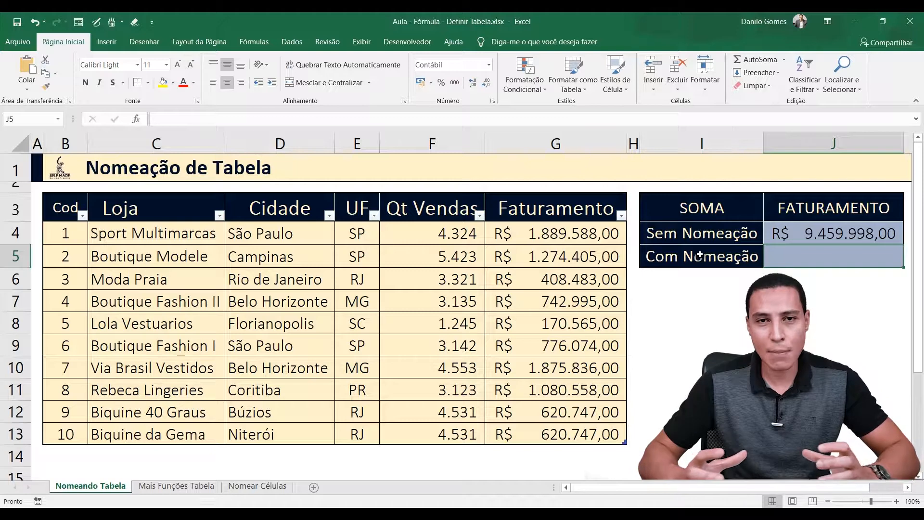
pyautogui.write('=')
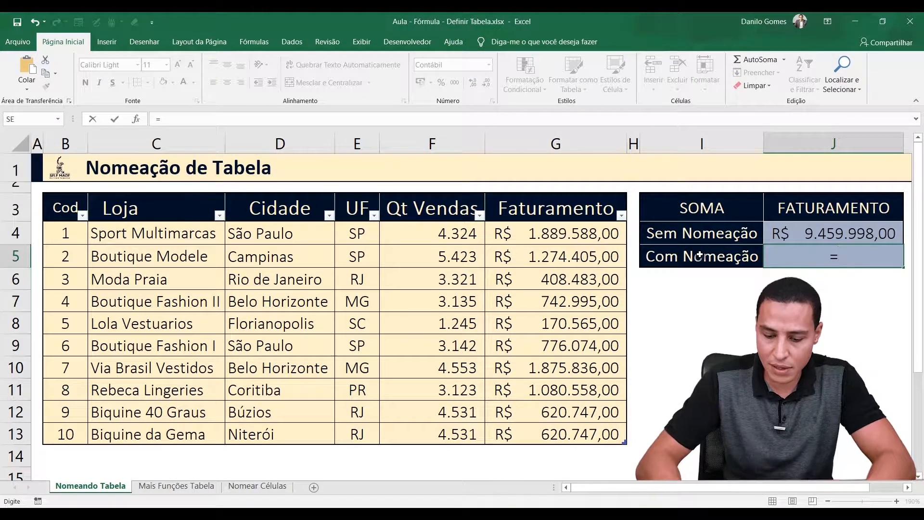
pyautogui.write('soma(')
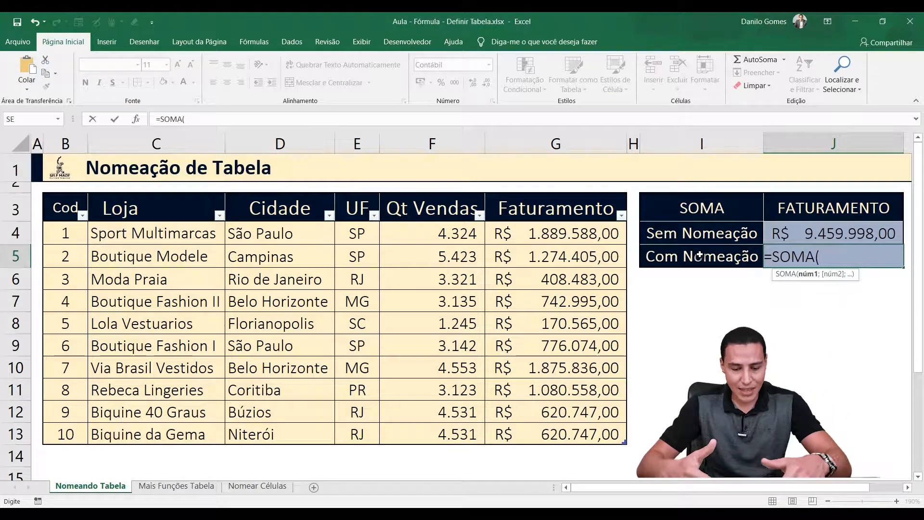
pyautogui.write('ta')
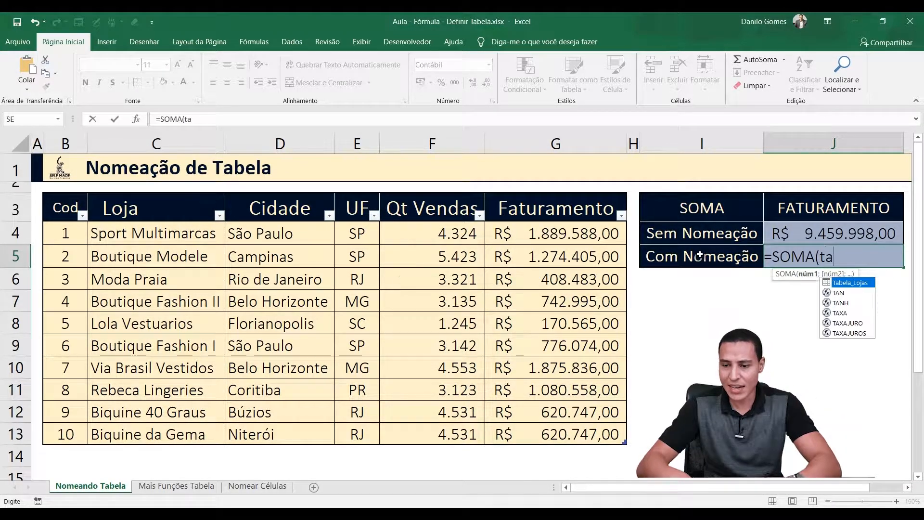
pyautogui.press('Tab')
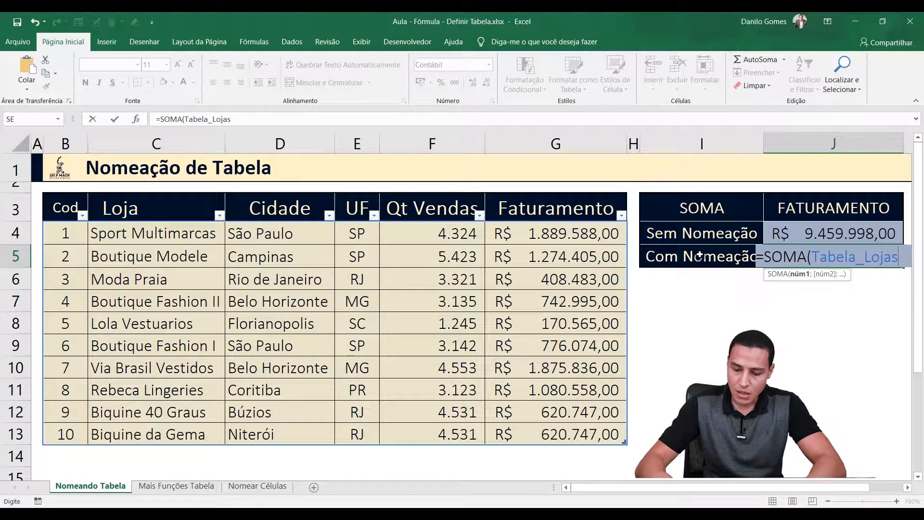
pyautogui.write('[')
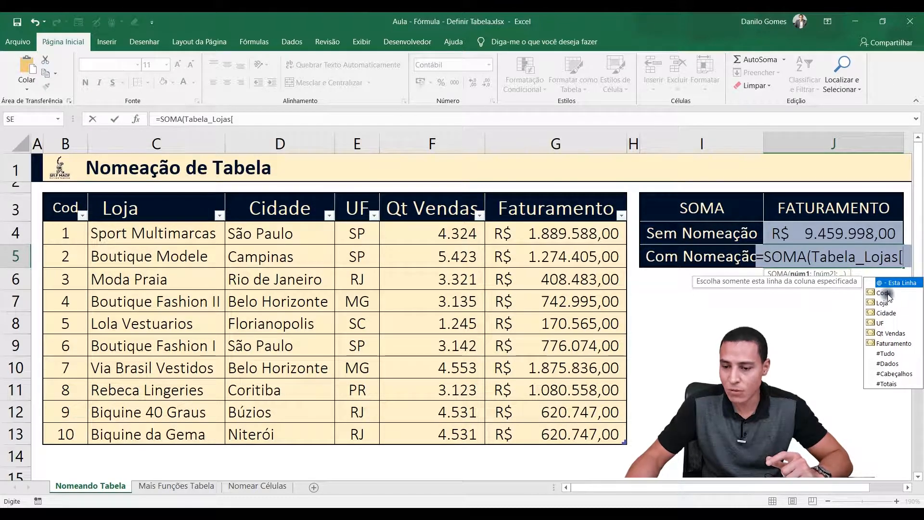
pyautogui.click(895, 343)
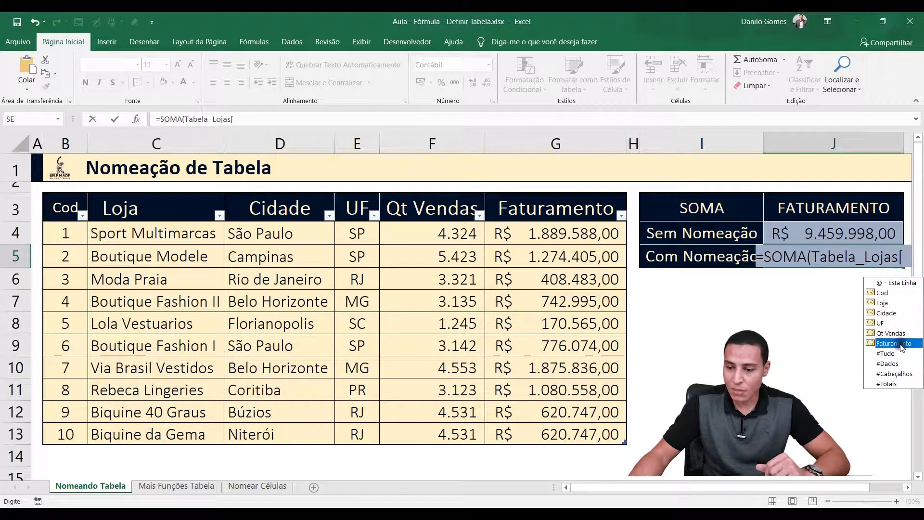
pyautogui.doubleClick(897, 343)
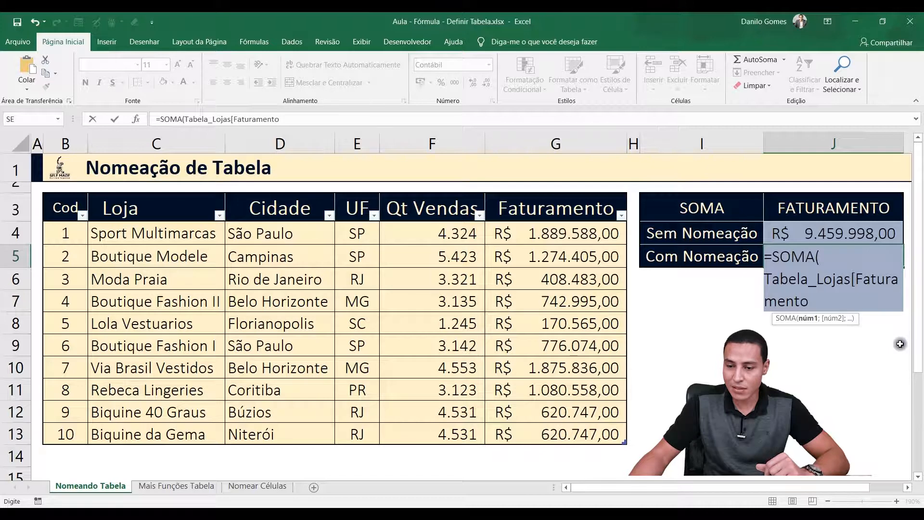
pyautogui.write(']')
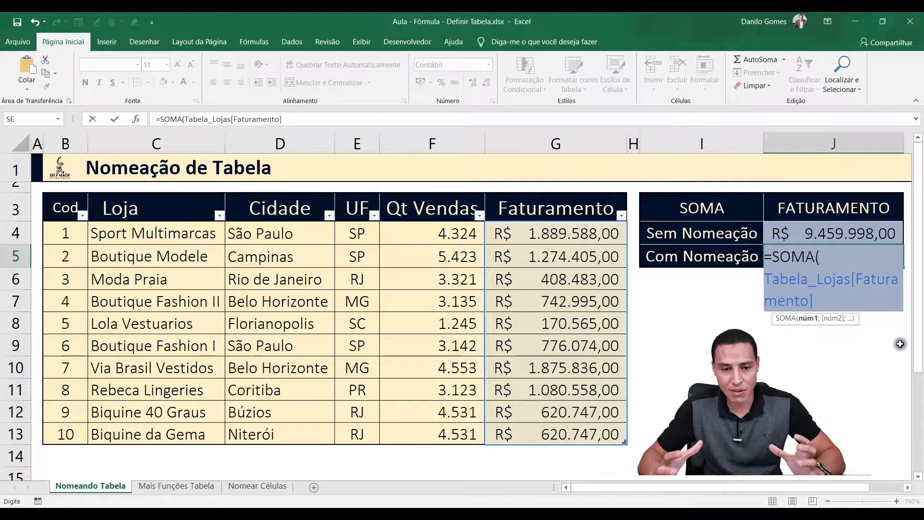
pyautogui.write(')')
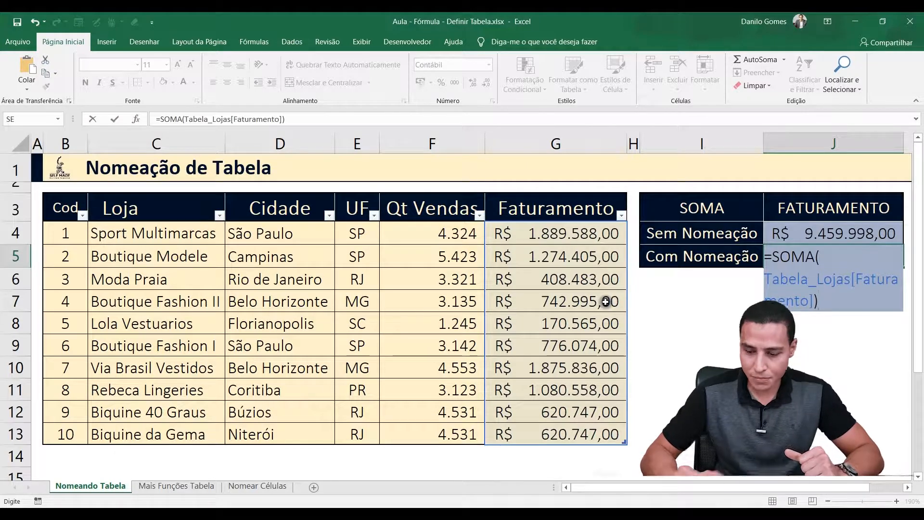
pyautogui.press('Return')
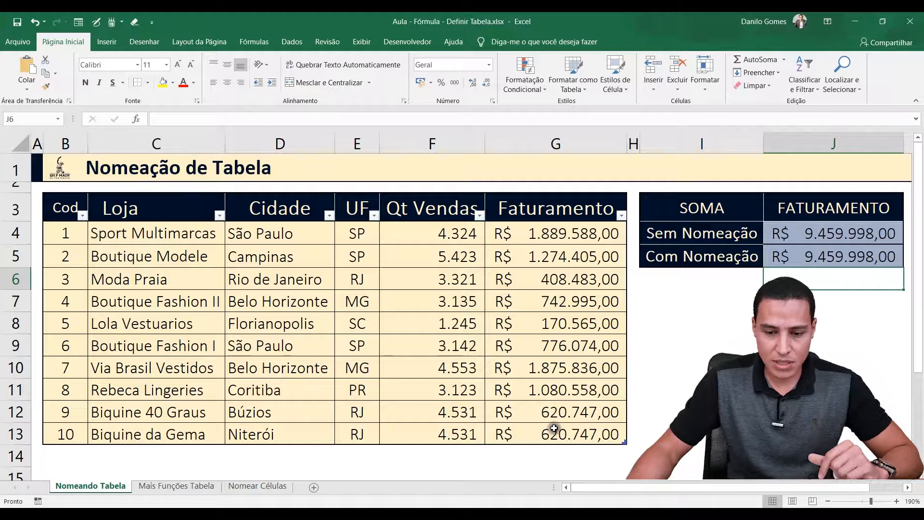
# Extend the store table with a new row by entering Cod 11 in cell B14
pyautogui.click(521, 428)
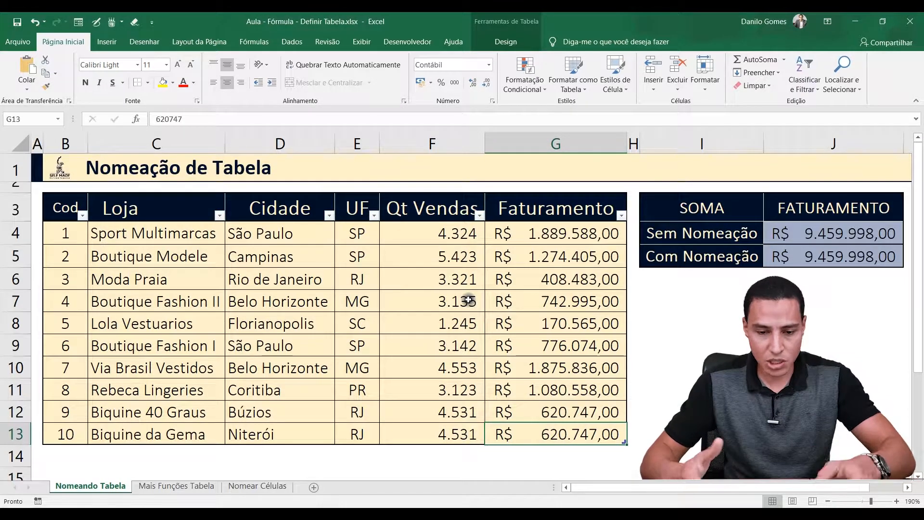
pyautogui.press('Down')
pyautogui.press('Left')
pyautogui.press('Left')
pyautogui.press('Left')
pyautogui.press('Left')
pyautogui.press('Left')
pyautogui.press('Left')
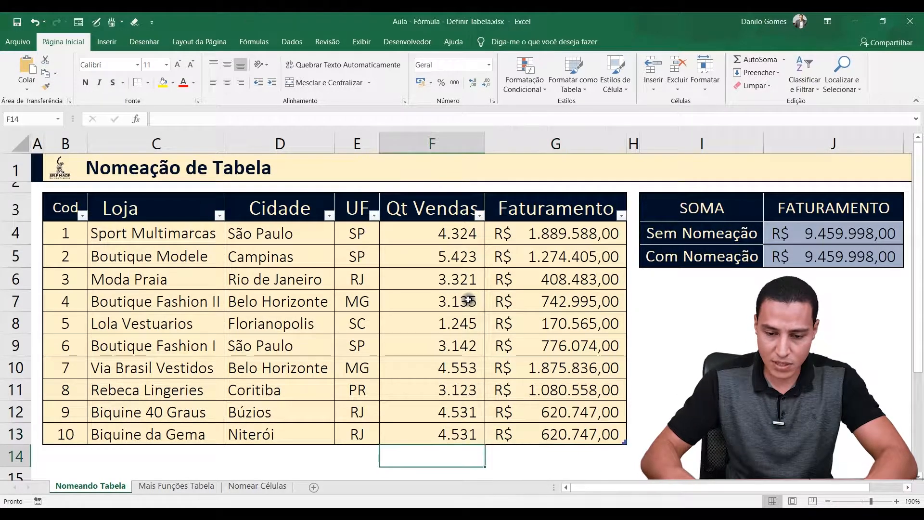
pyautogui.press('Right')
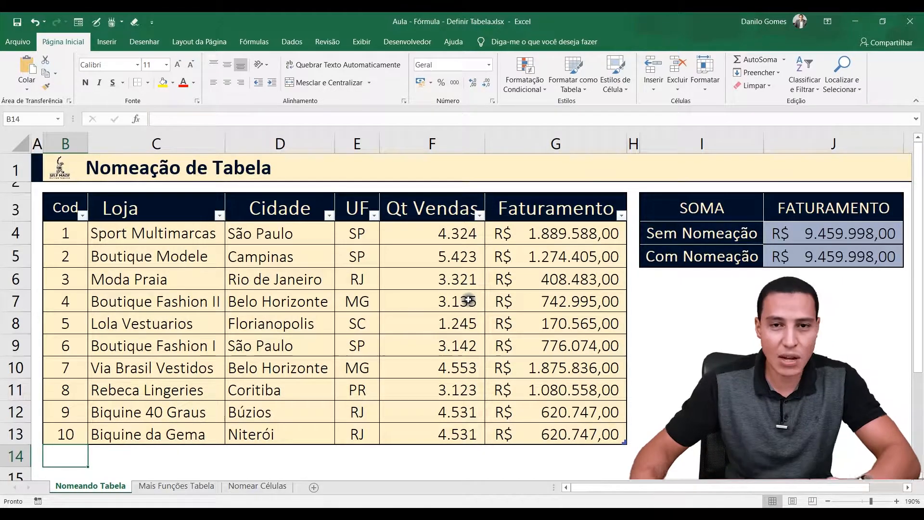
pyautogui.write('11')
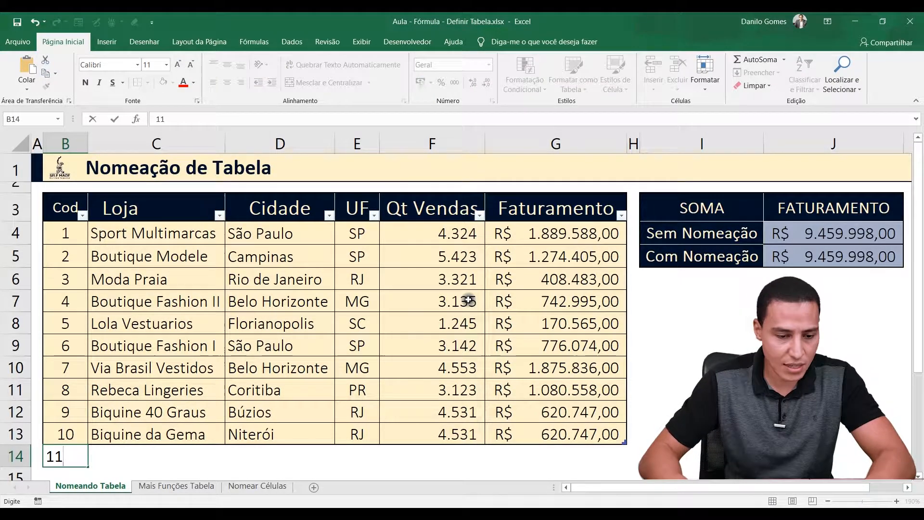
pyautogui.press('Tab')
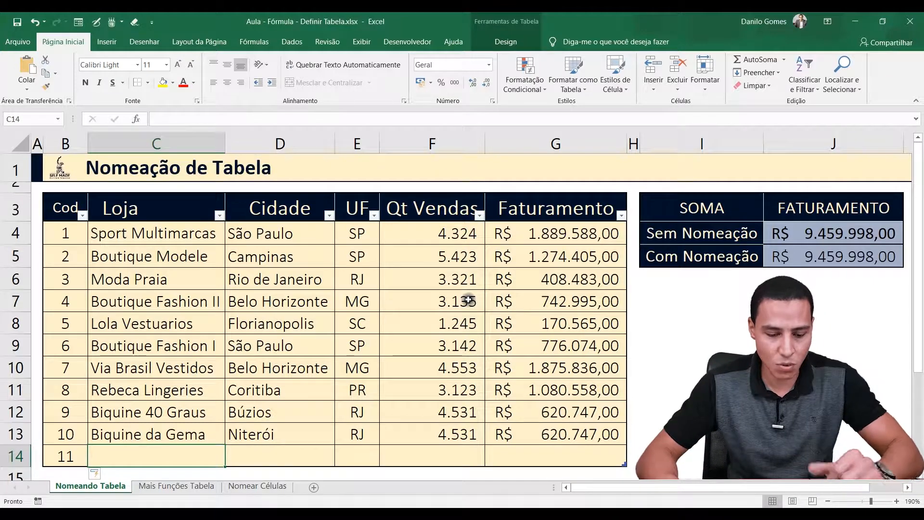
# Fill in the rest of row 14 with Loja AAAA, Cidade AAAA, UF SP, Qt Vendas 4234 and Faturamento 1000
pyautogui.write('AAAA')
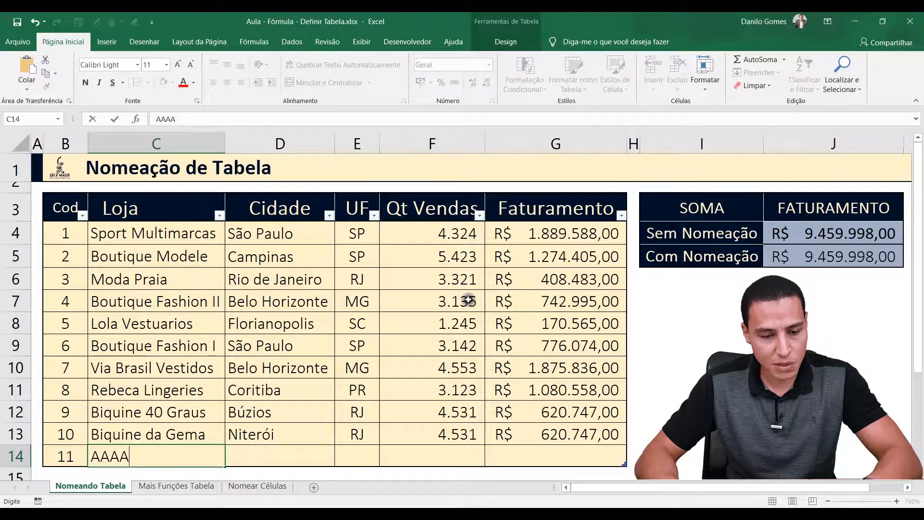
pyautogui.press('Tab')
pyautogui.write('AAAA')
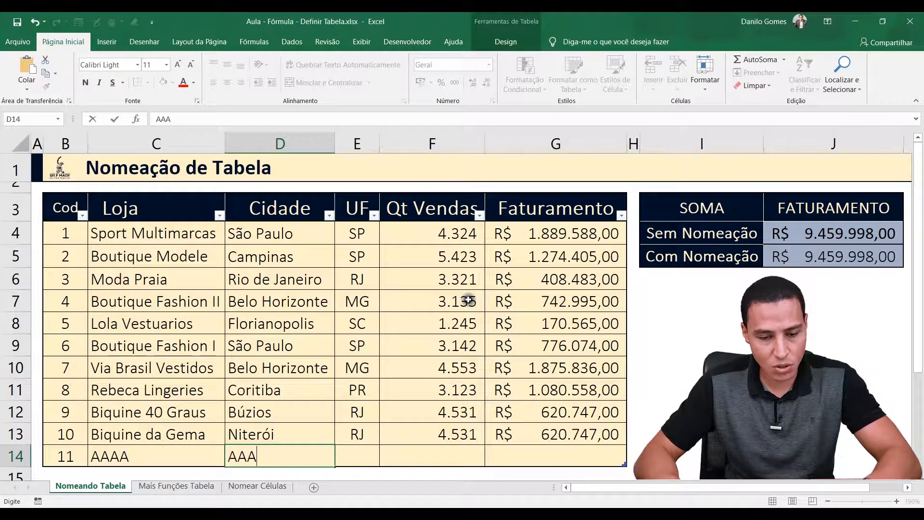
pyautogui.press('Tab')
pyautogui.write('SP')
pyautogui.press('Tab')
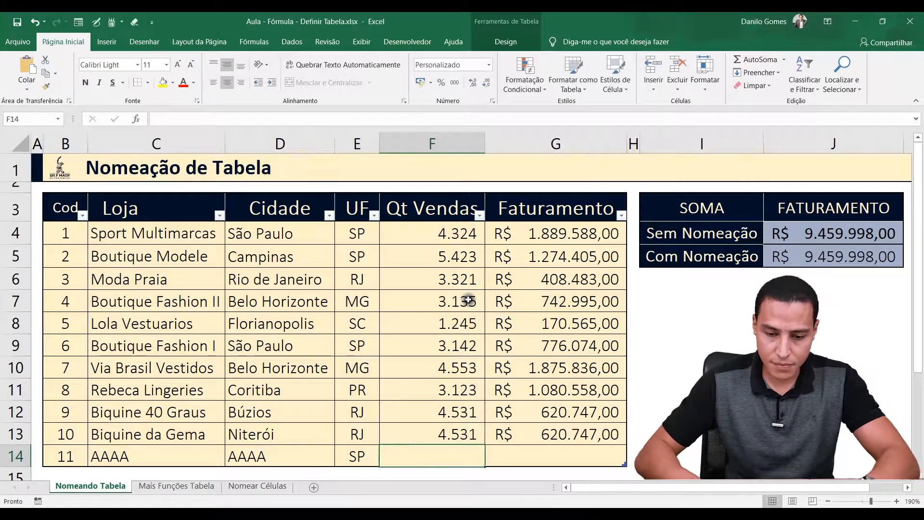
pyautogui.write('4234')
pyautogui.press('Tab')
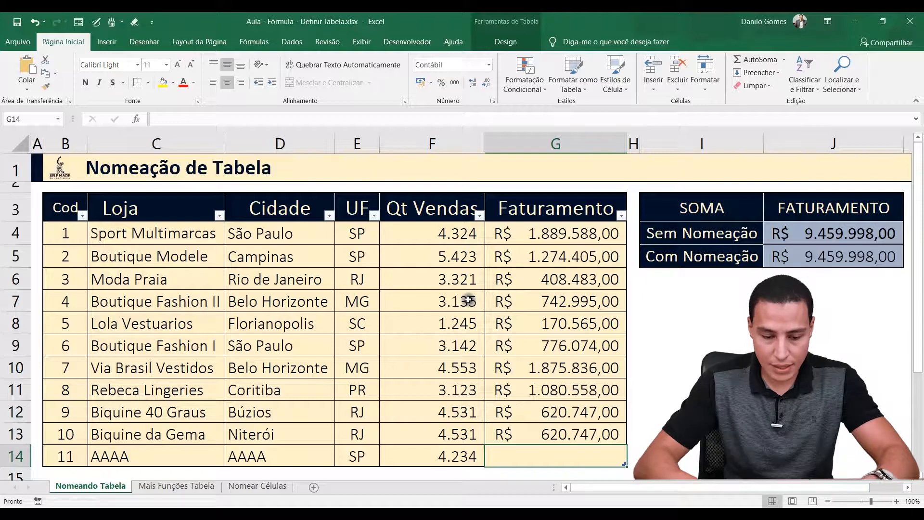
pyautogui.write('1000')
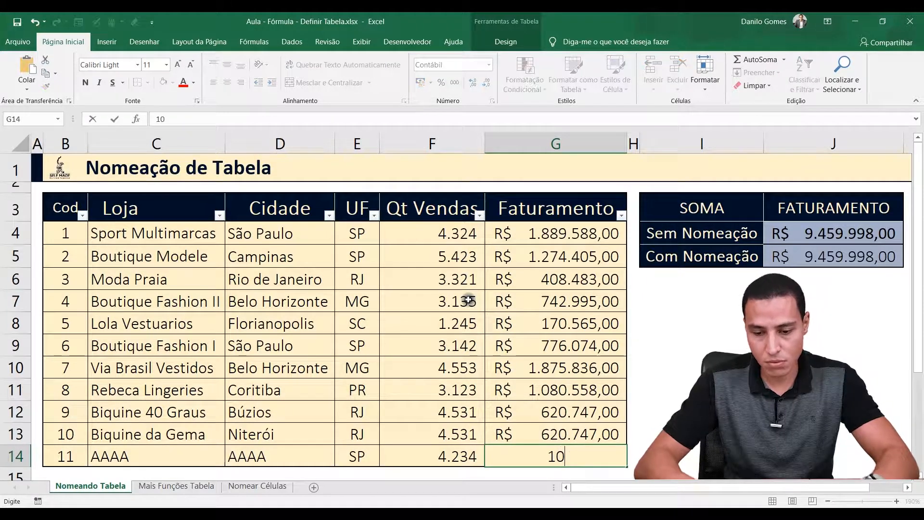
pyautogui.press('Return')
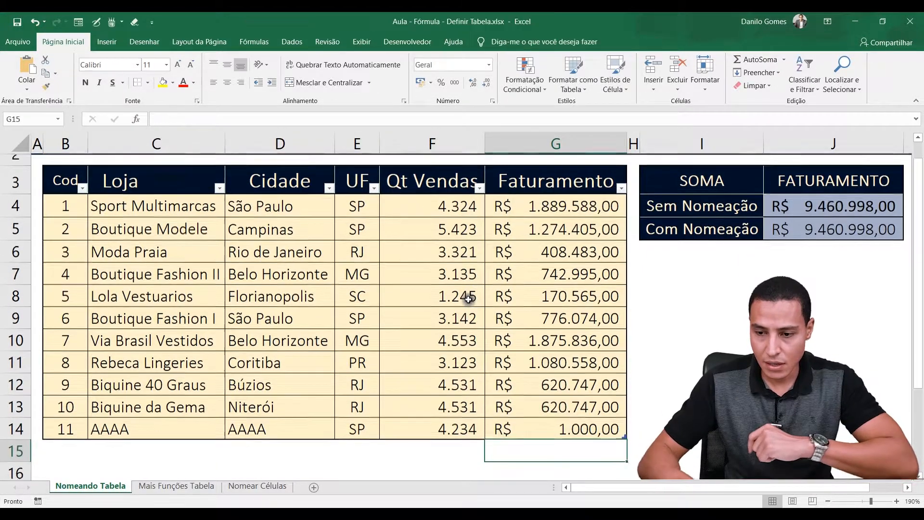
# Inspect the range used by the Sem Nomeação formula in J4, and check the store table's name in its design properties
pyautogui.click(796, 206)
pyautogui.doubleClick(816, 205)
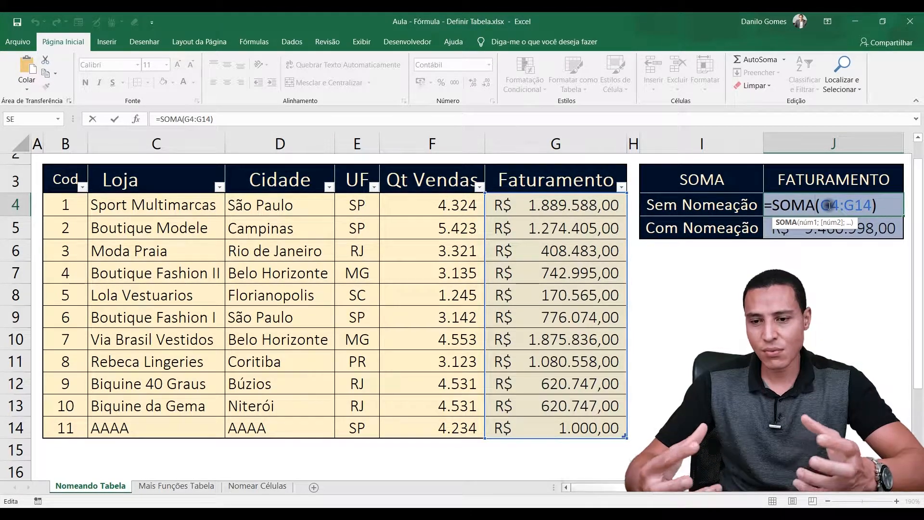
pyautogui.press('Return')
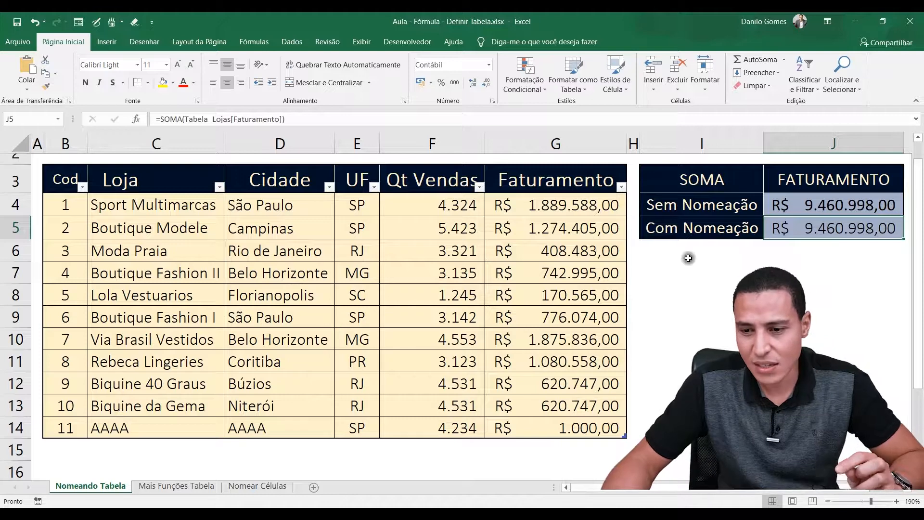
pyautogui.click(813, 205)
pyautogui.doubleClick(814, 206)
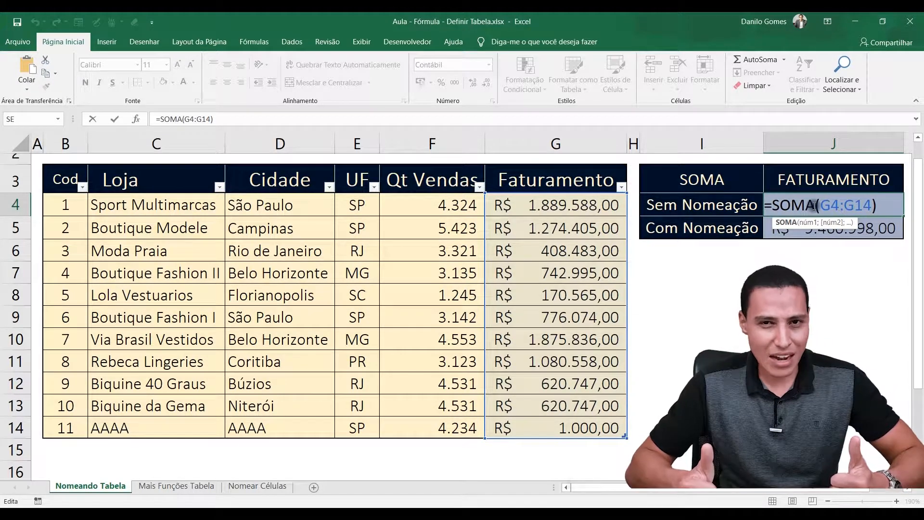
pyautogui.hotkey('ctrl', 'Return')
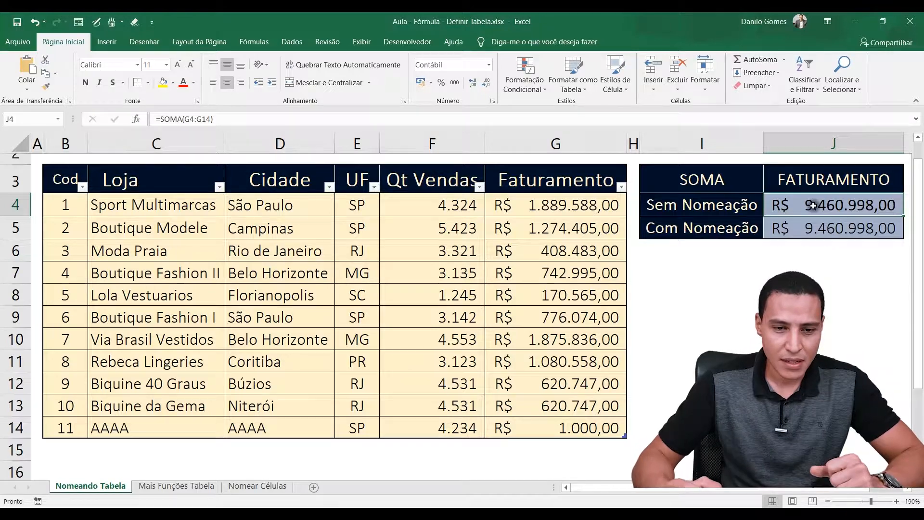
pyautogui.click(240, 274)
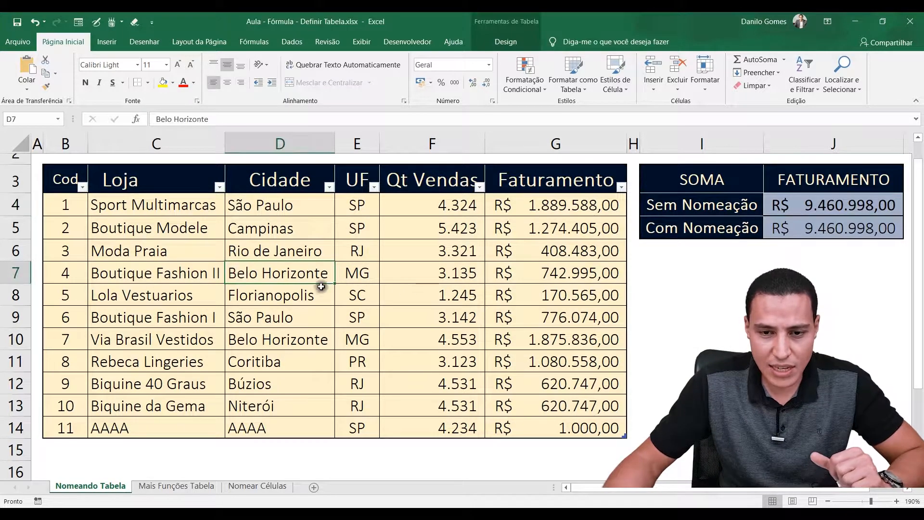
pyautogui.click(501, 42)
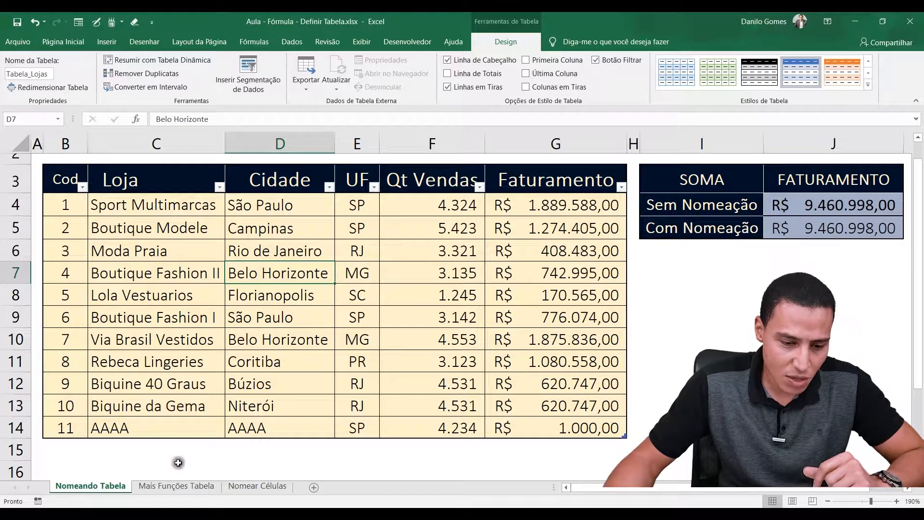
# On the Mais Funções Tabela sheet, convert the store data range B3:G13 into a table that has headers
pyautogui.click(158, 486)
pyautogui.moveTo(61, 215); pyautogui.dragTo(560, 436)
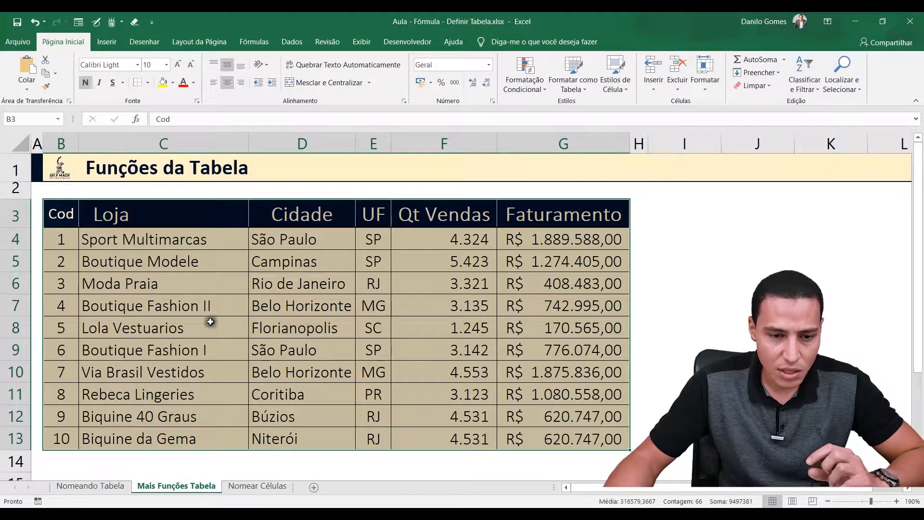
pyautogui.click(107, 42)
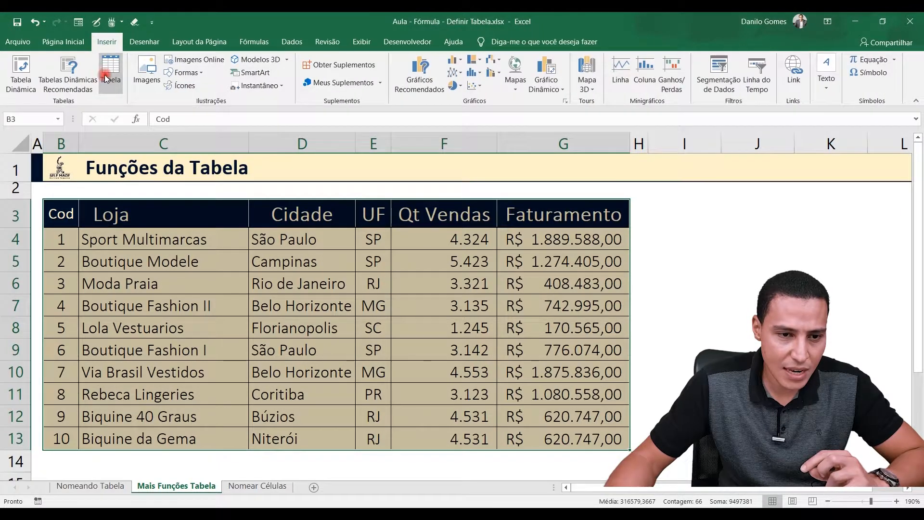
pyautogui.click(105, 74)
pyautogui.click(220, 380)
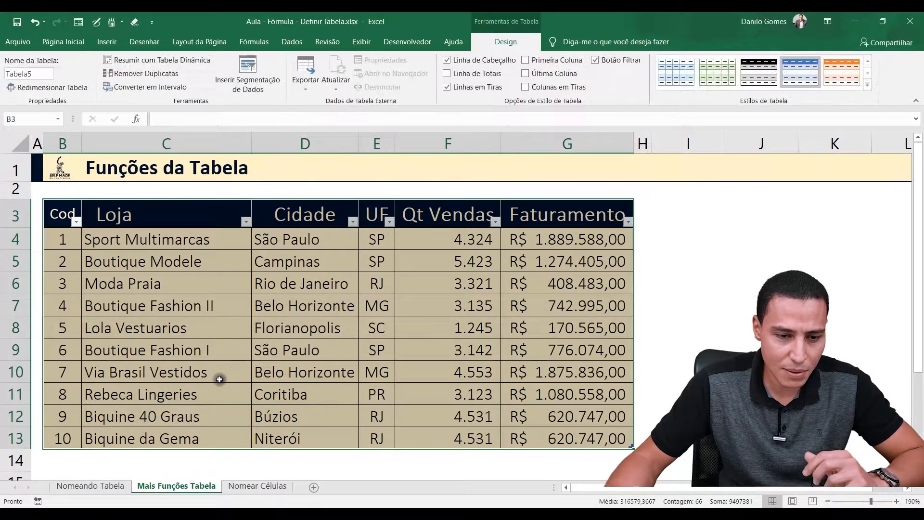
# Rename the new table on the Mais Funções Tabela sheet as Tabela_Lojas2
pyautogui.click(34, 73)
pyautogui.click(34, 73)
pyautogui.press('BackSpace')
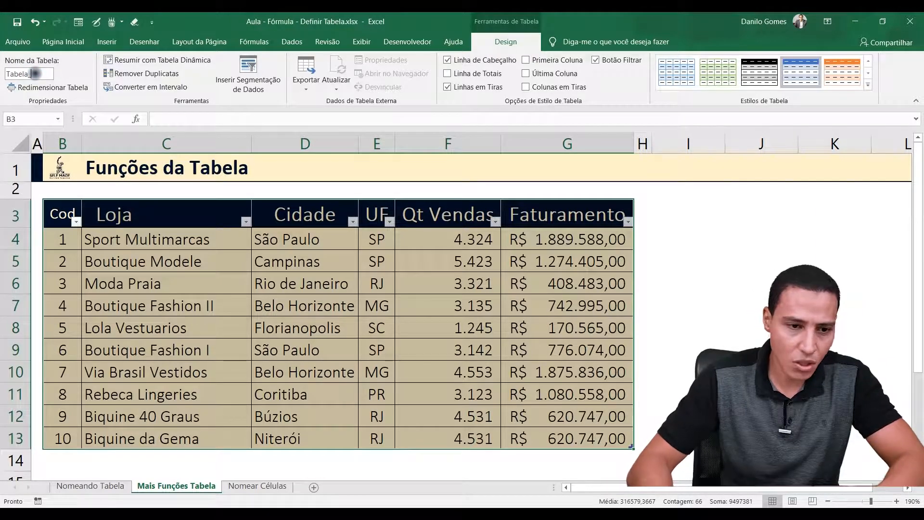
pyautogui.write('_Loj')
pyautogui.press('BackSpace')
pyautogui.press('BackSpace')
pyautogui.press('BackSpace')
pyautogui.press('BackSpace')
pyautogui.press('BackSpace')
pyautogui.write('Lojas2')
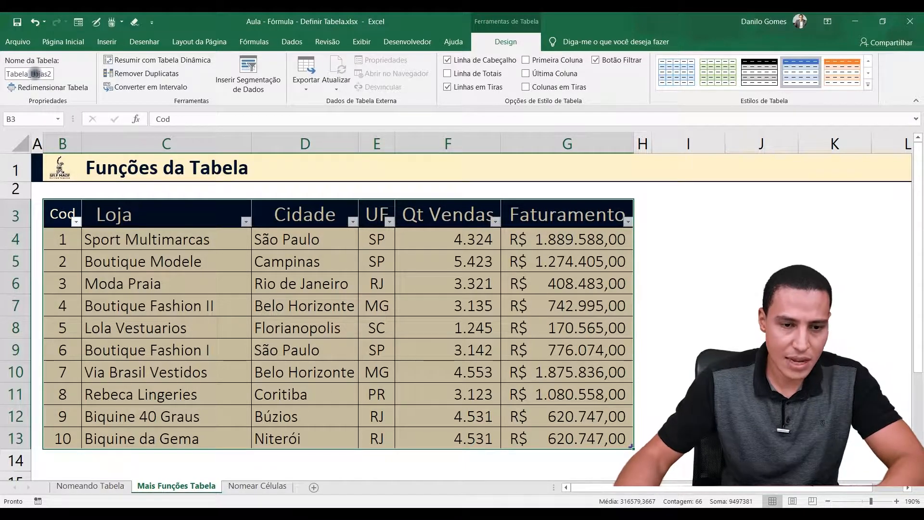
pyautogui.press('Return')
# Try to rename this second table as Tabela_Lojas, the same name as the first sheet's table
pyautogui.click(180, 315)
pyautogui.click(50, 74)
pyautogui.click(51, 73)
pyautogui.press('BackSpace')
pyautogui.press('Return')
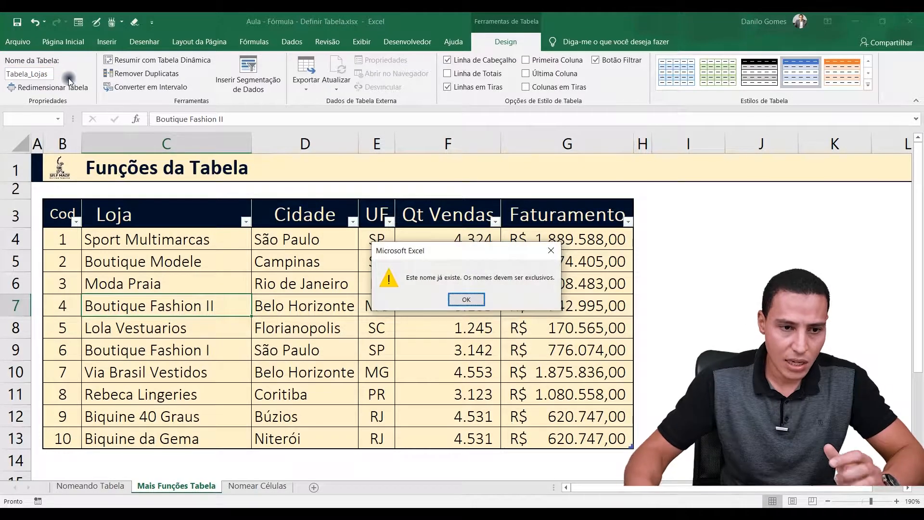
# Dismiss the duplicate-name warning and review the workbook's table names and their ranges in the Name Manager
pyautogui.click(462, 301)
pyautogui.click(166, 282)
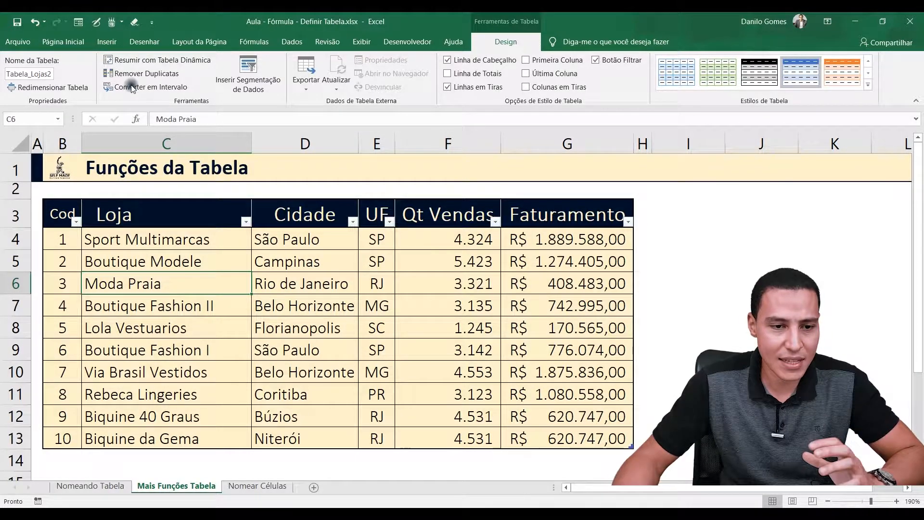
pyautogui.click(107, 42)
pyautogui.click(254, 42)
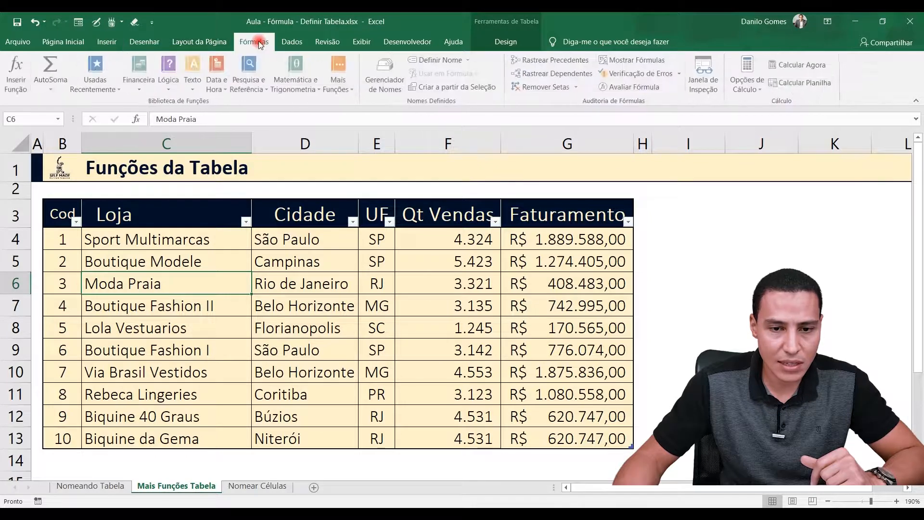
pyautogui.click(392, 70)
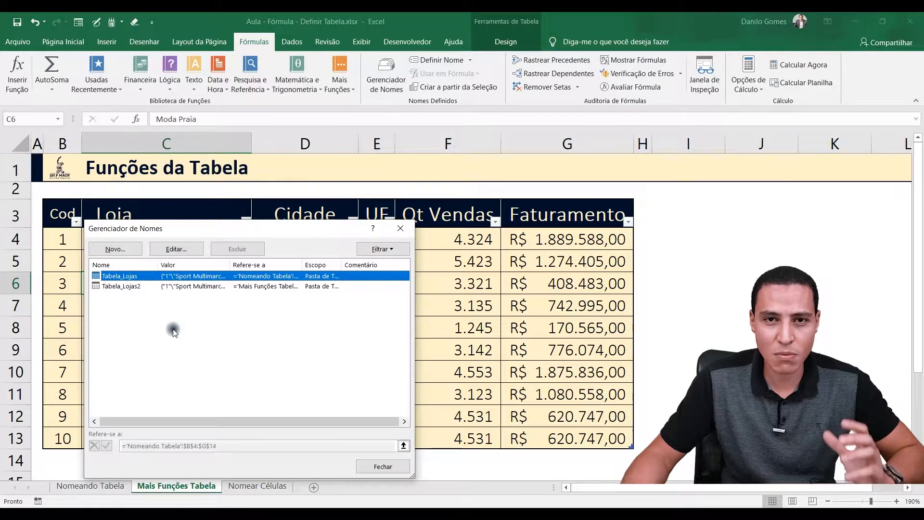
pyautogui.click(377, 470)
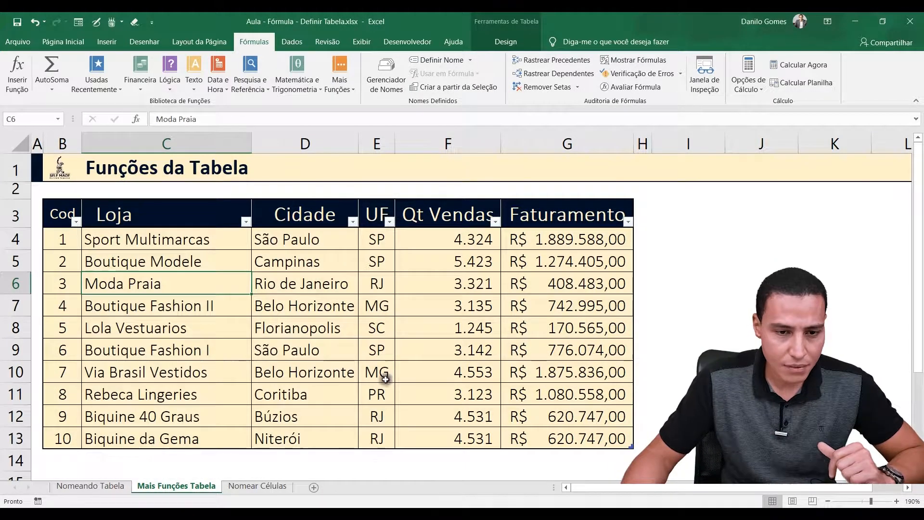
# Try to resize the Tabela_Lojas2 table to the range $B$3:$G$22
pyautogui.click(106, 41)
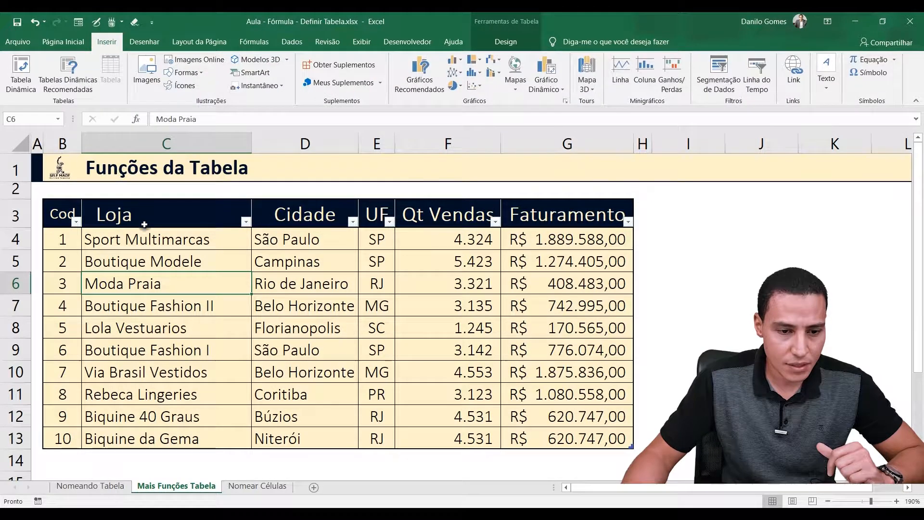
pyautogui.click(502, 38)
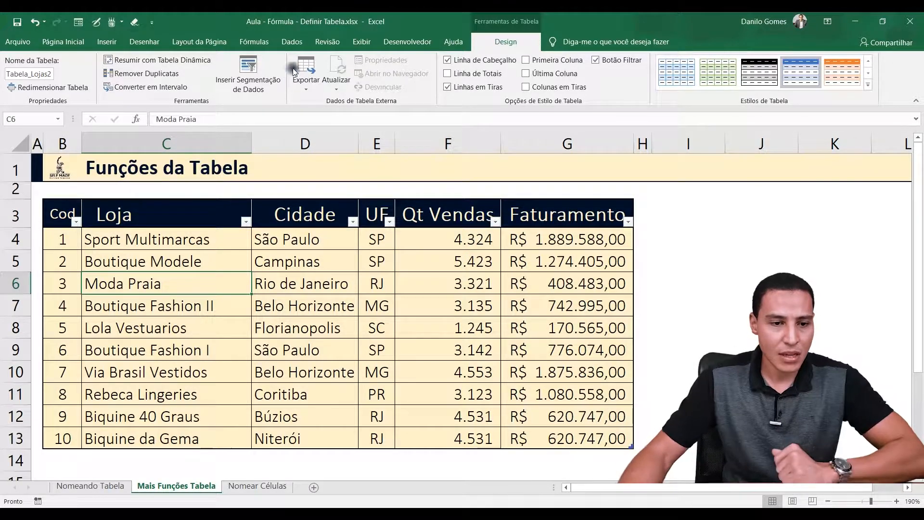
pyautogui.click(45, 88)
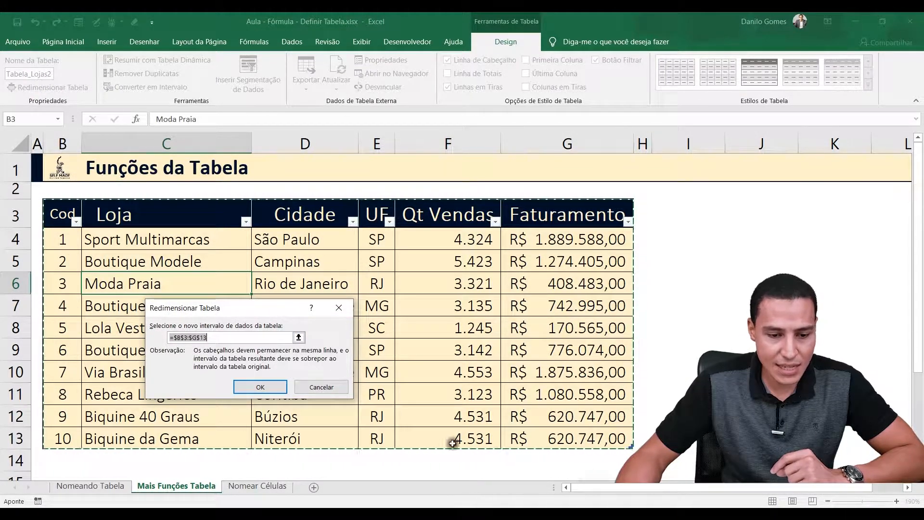
pyautogui.click(286, 338)
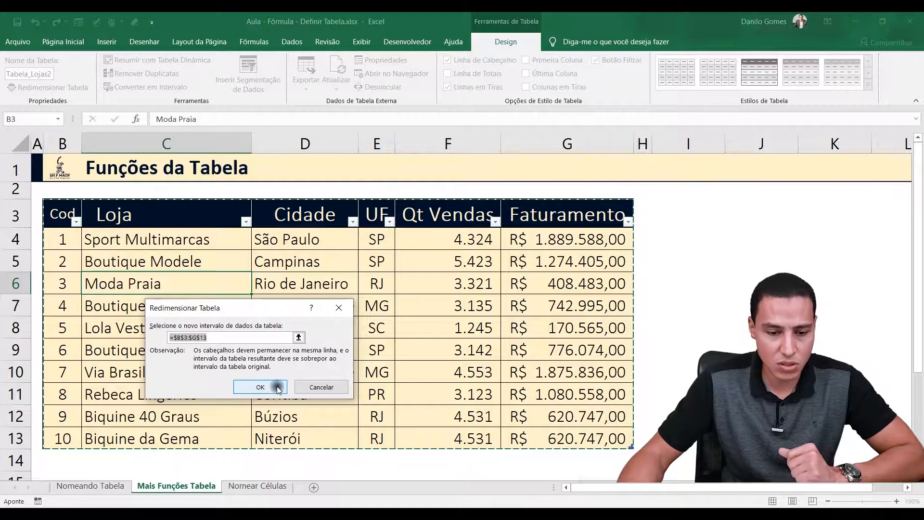
pyautogui.moveTo(68, 215); pyautogui.dragTo(589, 423)
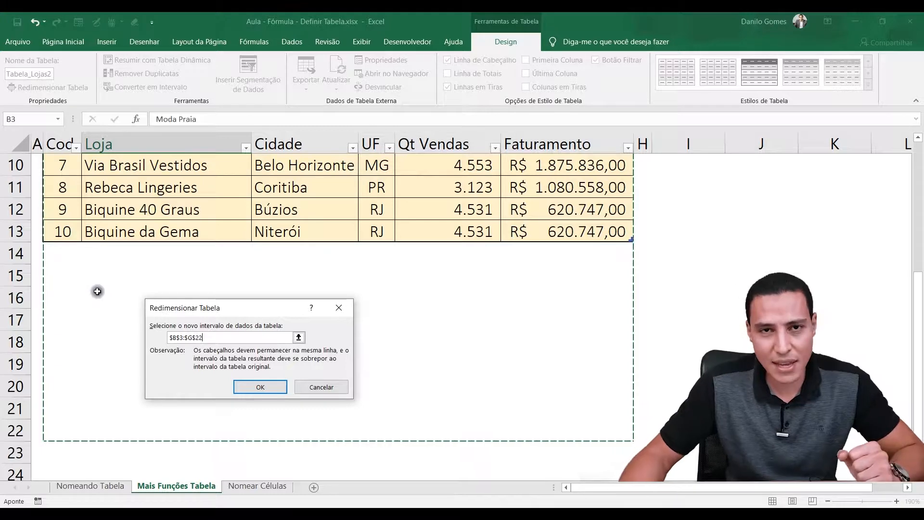
pyautogui.click(321, 387)
pyautogui.click(230, 337)
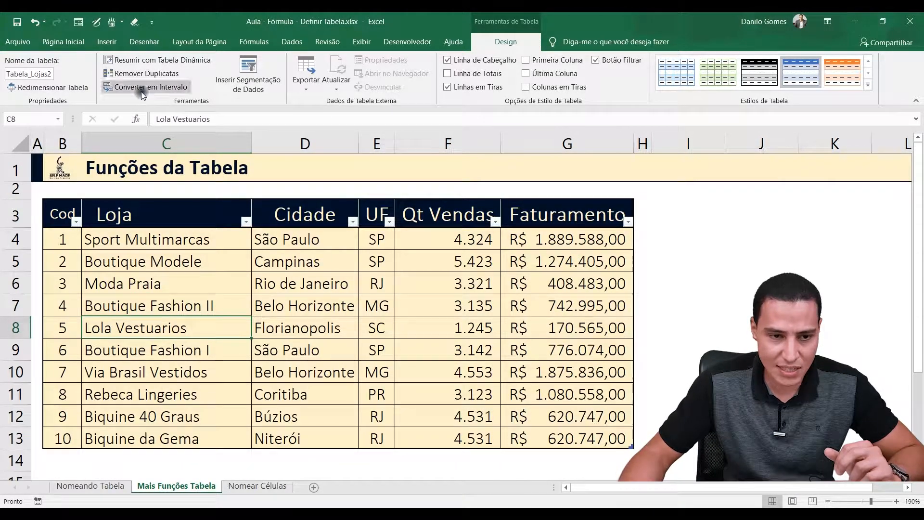
pyautogui.click(31, 87)
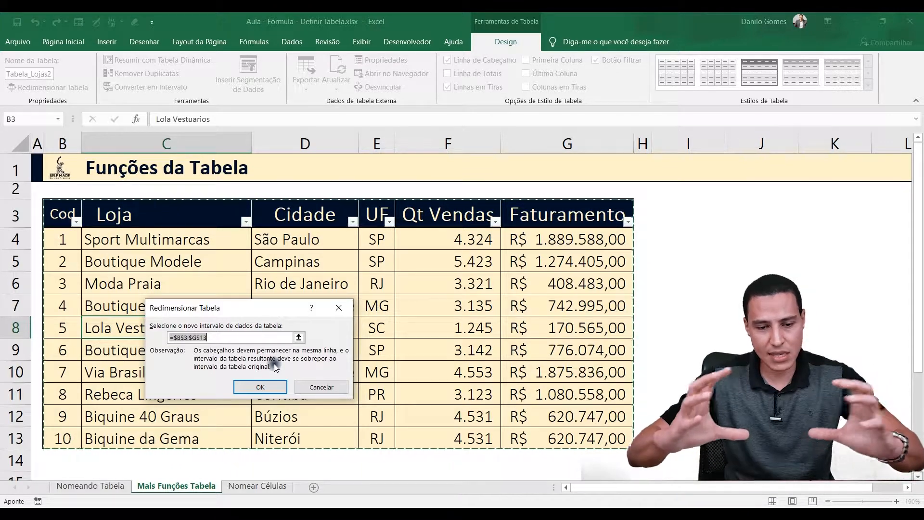
pyautogui.click(335, 381)
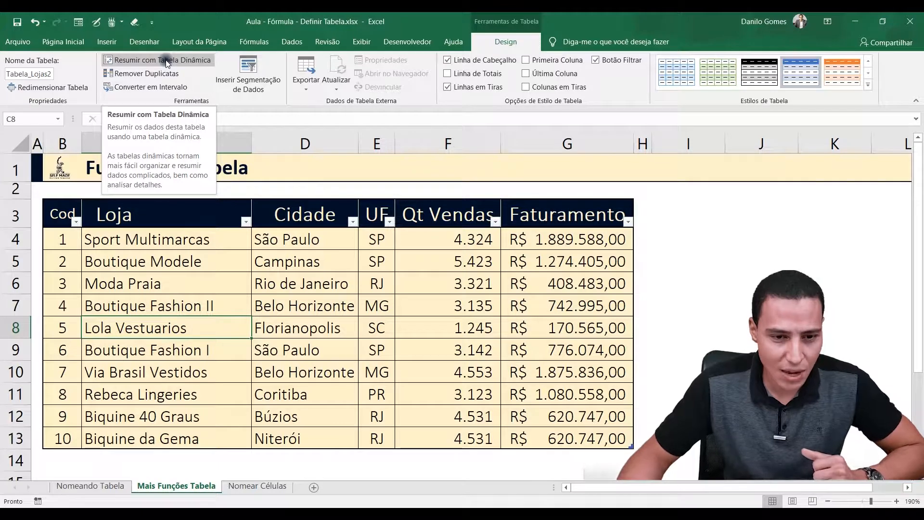
# Insert a slicer for the UF field of Tabela_Lojas2 and place it beside the Faturamento column
pyautogui.click(248, 79)
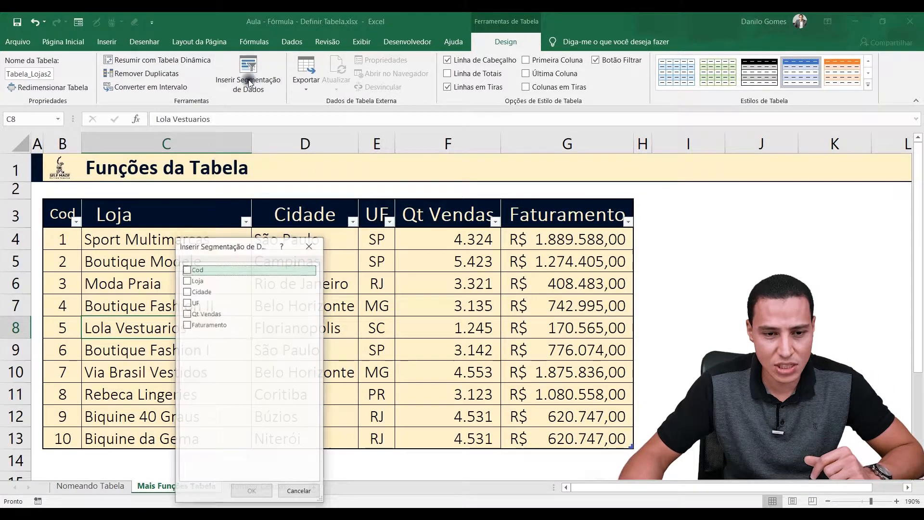
pyautogui.moveTo(241, 246); pyautogui.dragTo(718, 195)
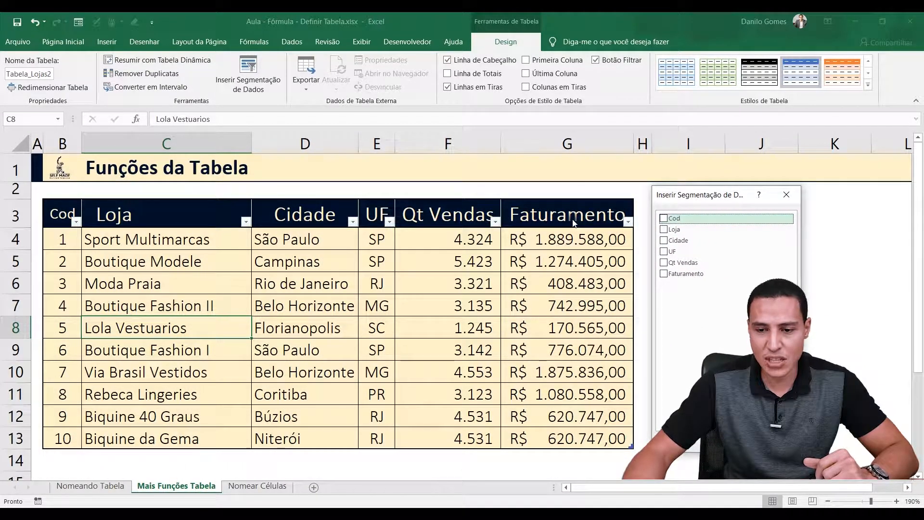
pyautogui.click(665, 252)
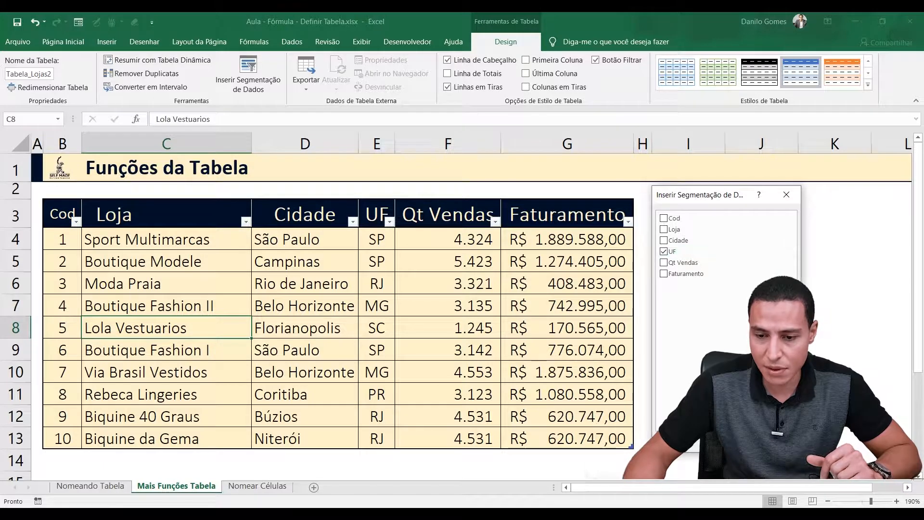
pyautogui.press('Return')
pyautogui.moveTo(433, 182); pyautogui.dragTo(704, 200)
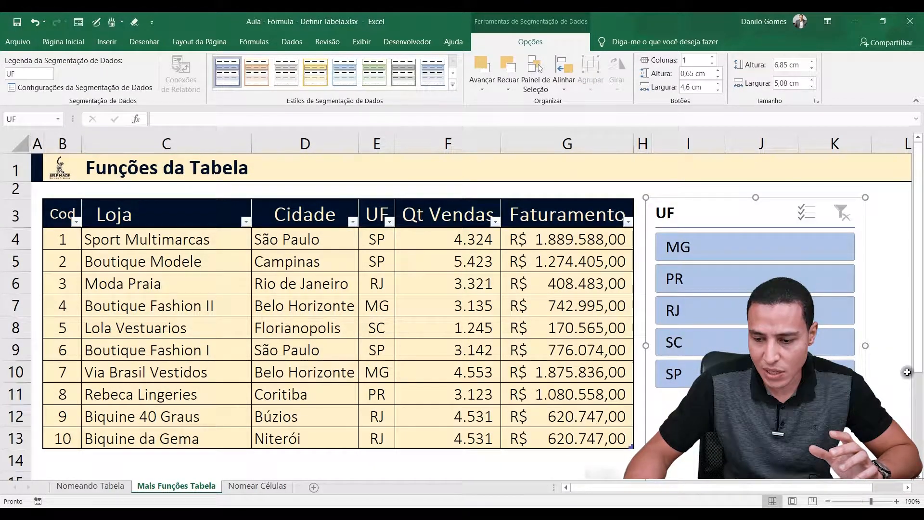
# Resize the UF slicer to about 5,72 cm high and 3,42 cm wide
pyautogui.scroll(-1, 907, 372)
pyautogui.moveTo(755, 448); pyautogui.dragTo(756, 357)
pyautogui.moveTo(919, 314); pyautogui.dragTo(920, 281)
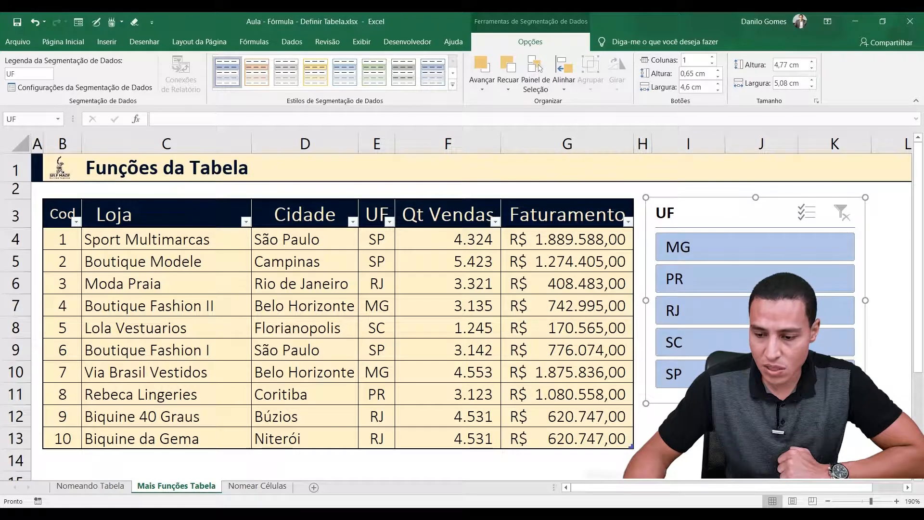
pyautogui.moveTo(865, 403); pyautogui.dragTo(794, 443)
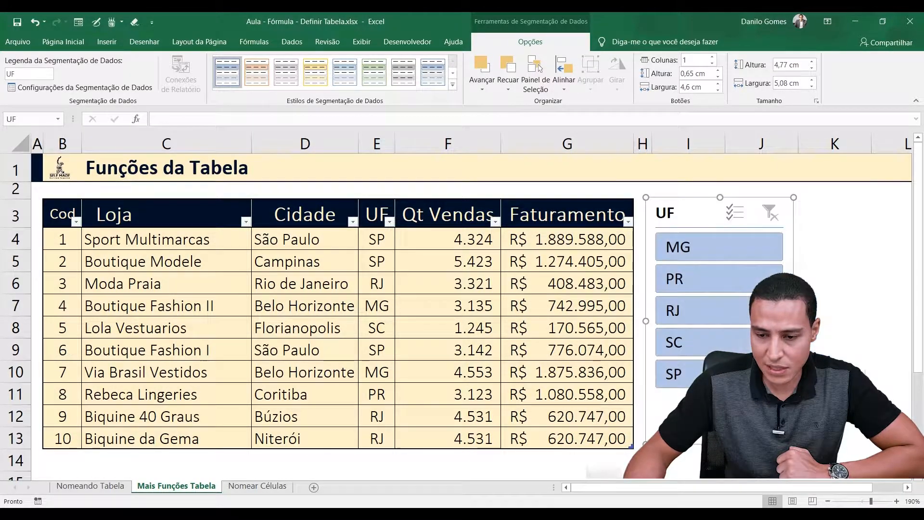
# Filter the store table with the UF slicer by MG, PR, RJ, SC and SP, one state at a time
pyautogui.click(698, 250)
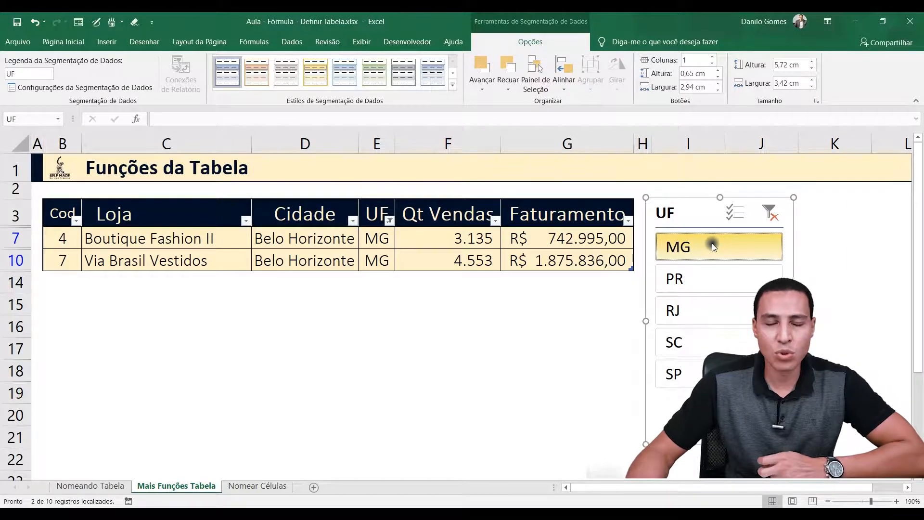
pyautogui.click(680, 276)
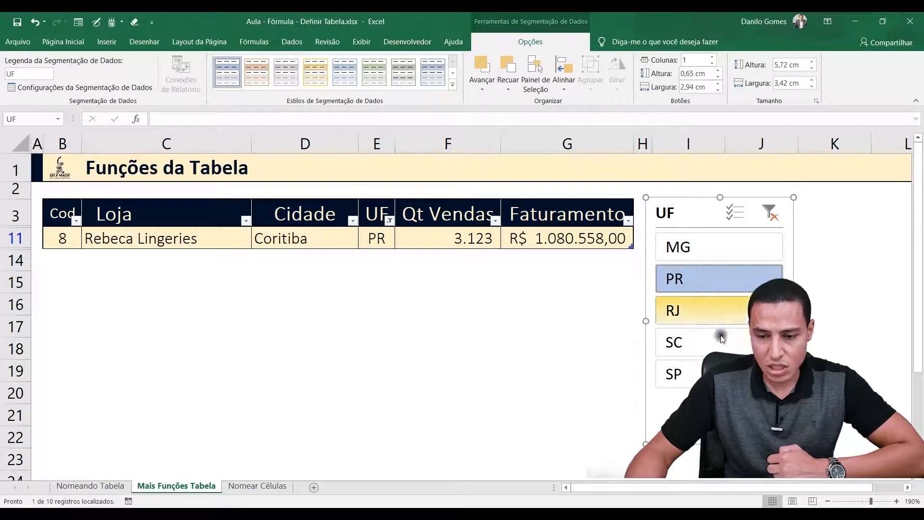
pyautogui.click(683, 314)
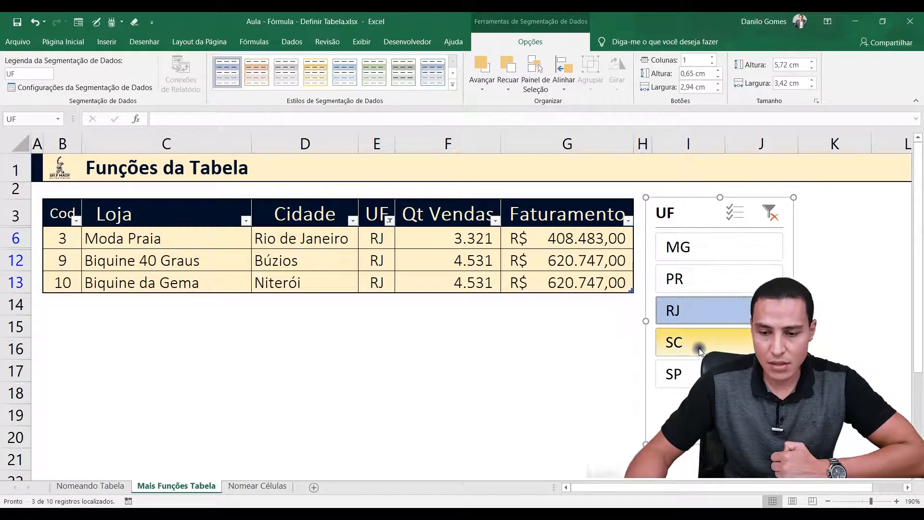
pyautogui.click(695, 346)
pyautogui.click(693, 378)
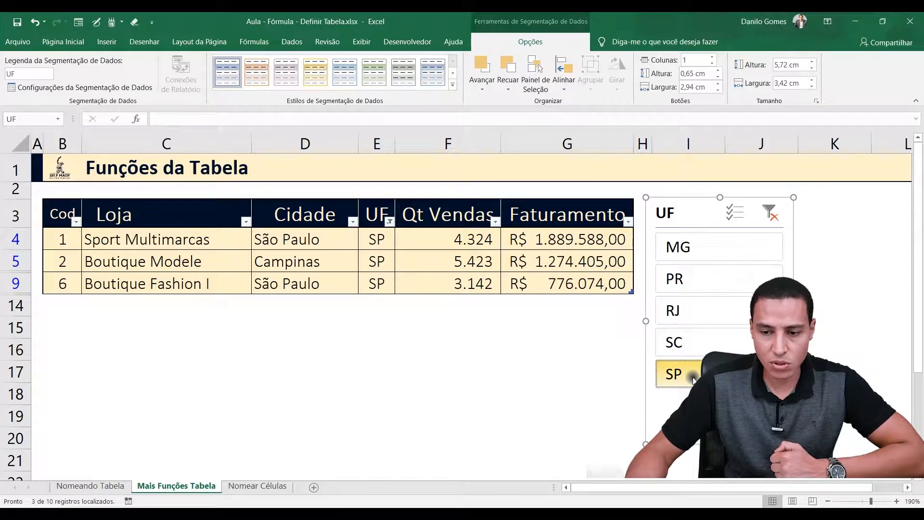
# Turn on multiple selection in the UF slicer, add RJ to the SP filter, and reselect all the states
pyautogui.click(736, 215)
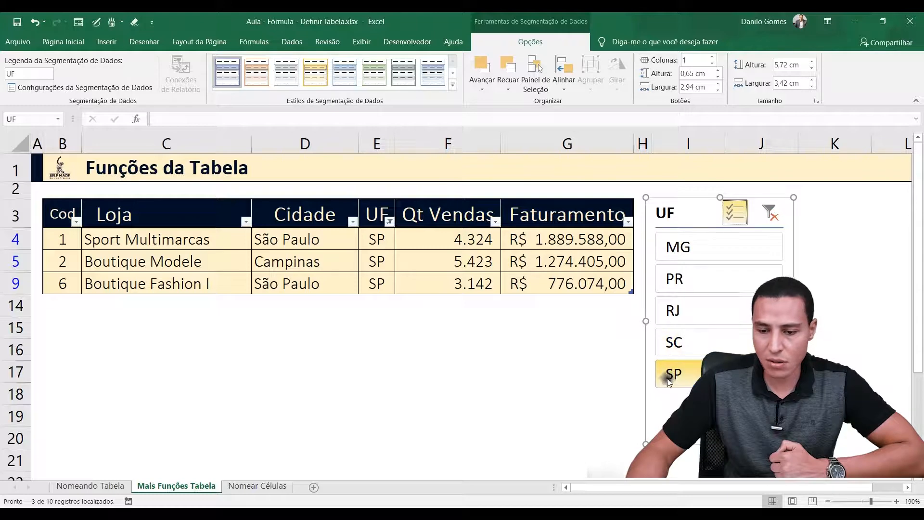
pyautogui.click(674, 310)
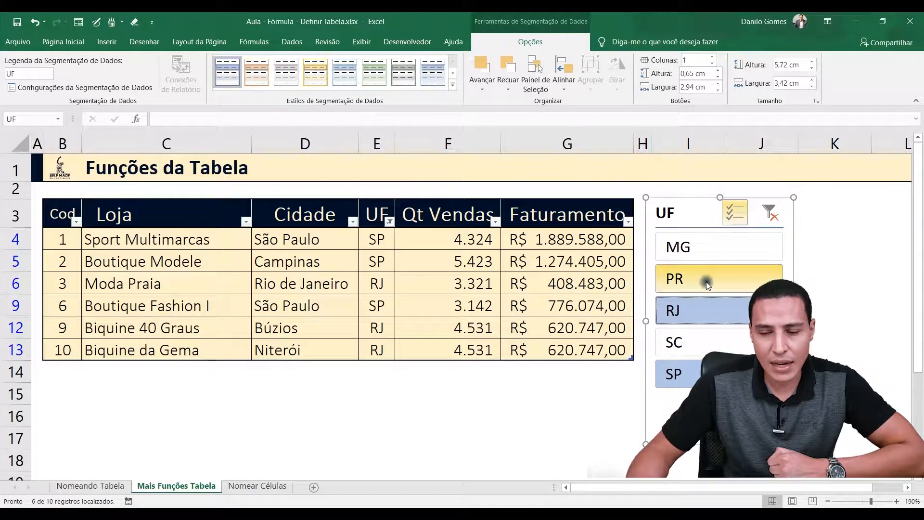
pyautogui.click(687, 311)
pyautogui.click(695, 372)
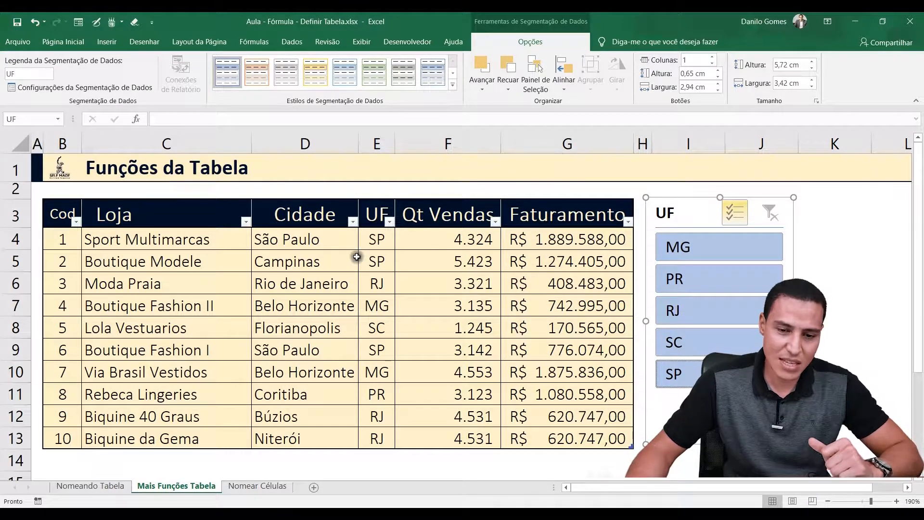
# Examine the header filter options of the UF and Qt Vendas columns to compare them with the slicer
pyautogui.click(389, 222)
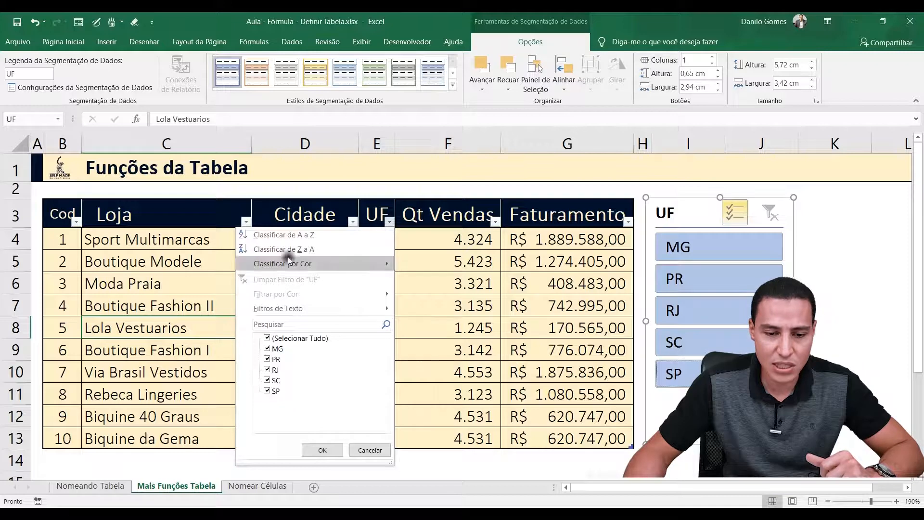
pyautogui.click(495, 224)
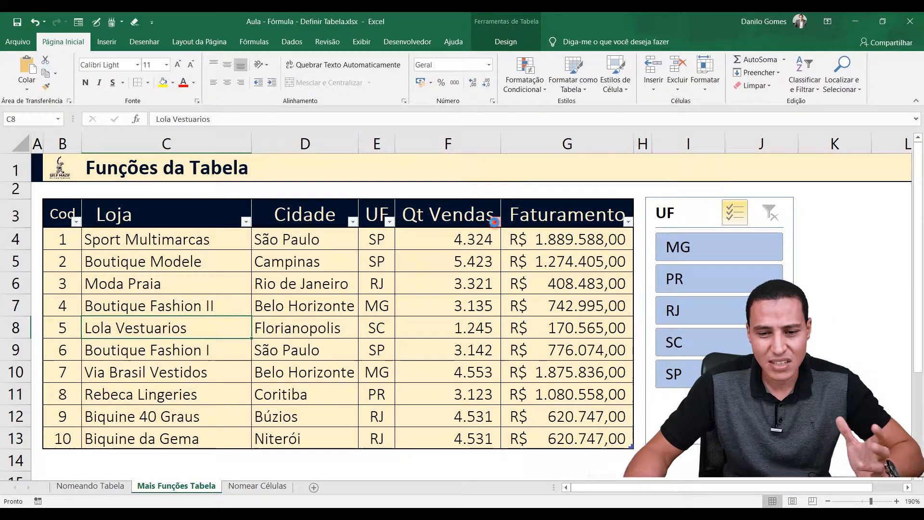
pyautogui.click(495, 222)
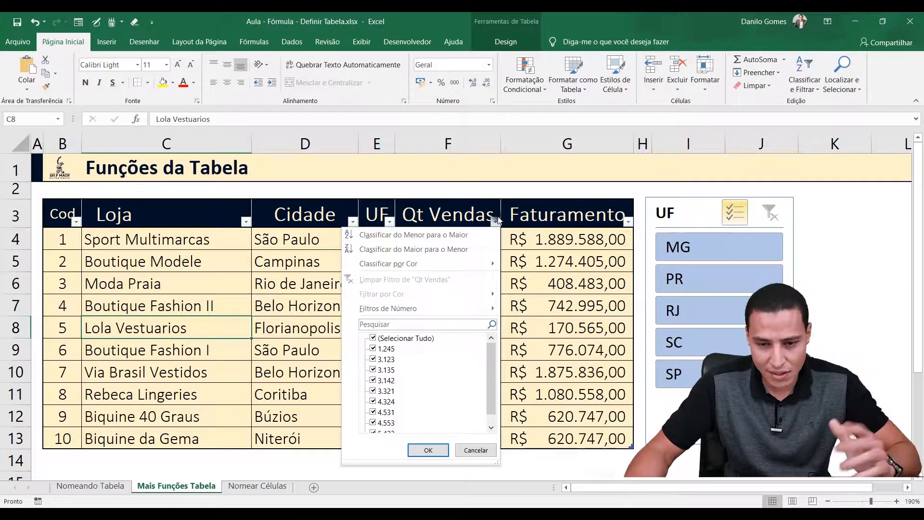
pyautogui.click(495, 222)
# Deselect states in the UF slicer until only SC remains, add and remove MG, and clear the slicer filter
pyautogui.click(694, 248)
pyautogui.click(701, 288)
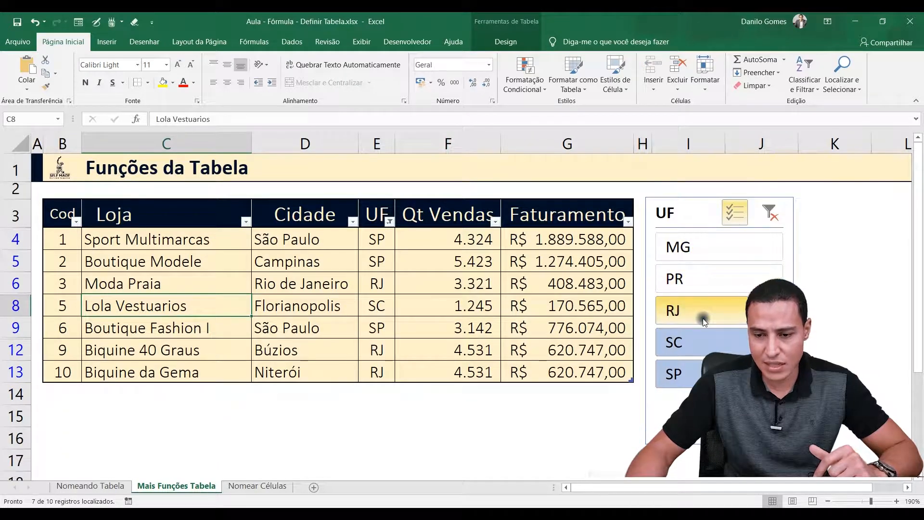
pyautogui.click(702, 314)
pyautogui.click(700, 374)
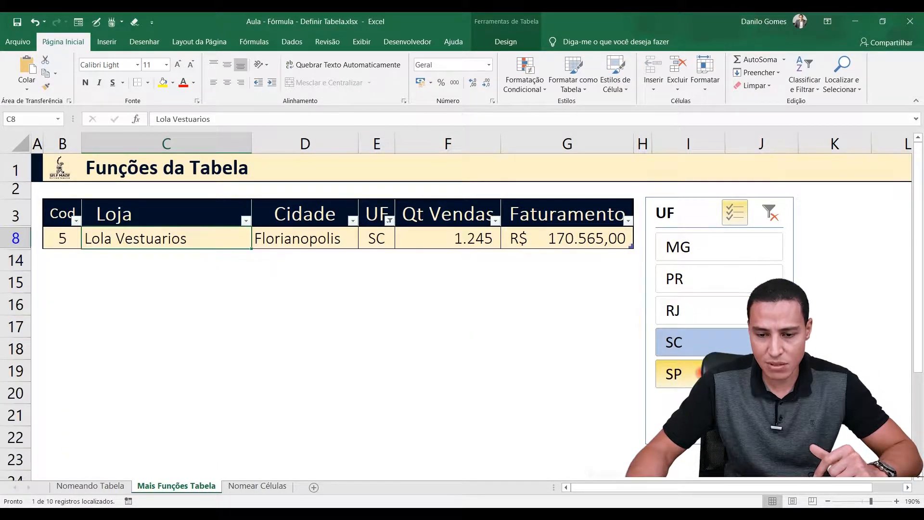
pyautogui.click(693, 252)
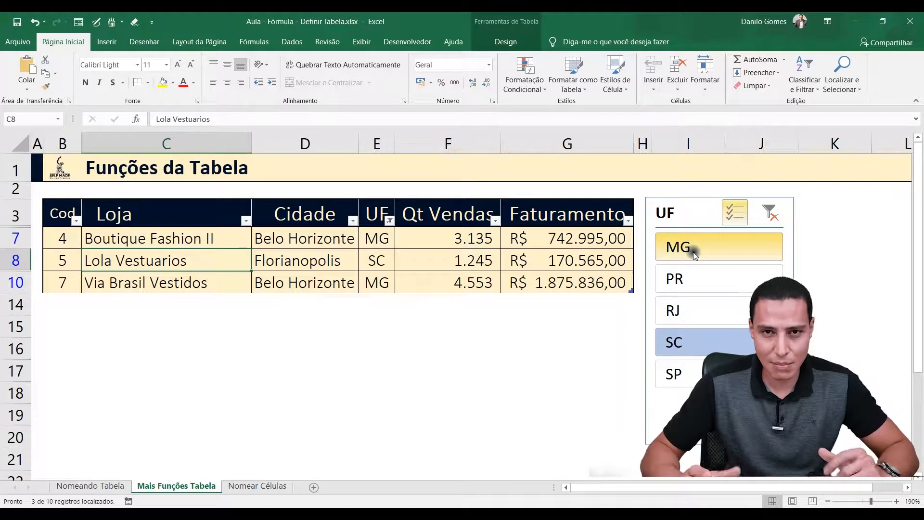
pyautogui.click(701, 250)
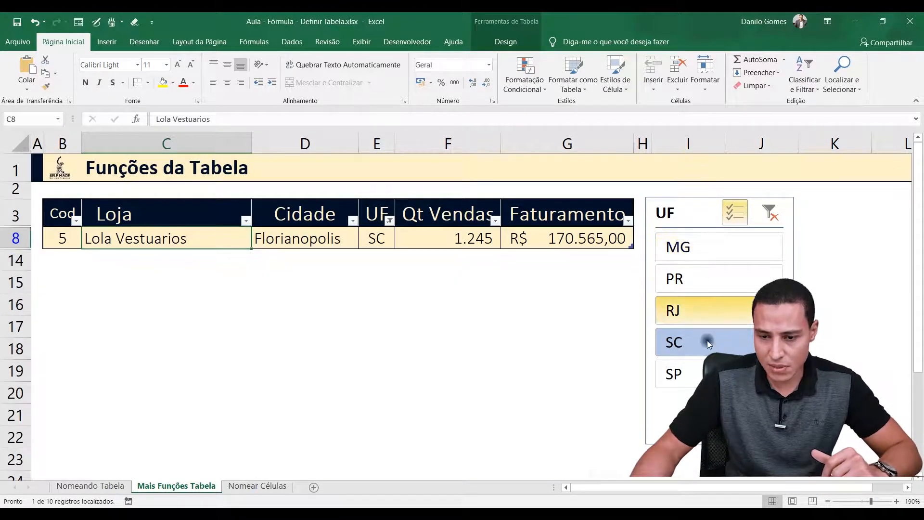
pyautogui.click(705, 336)
pyautogui.click(773, 215)
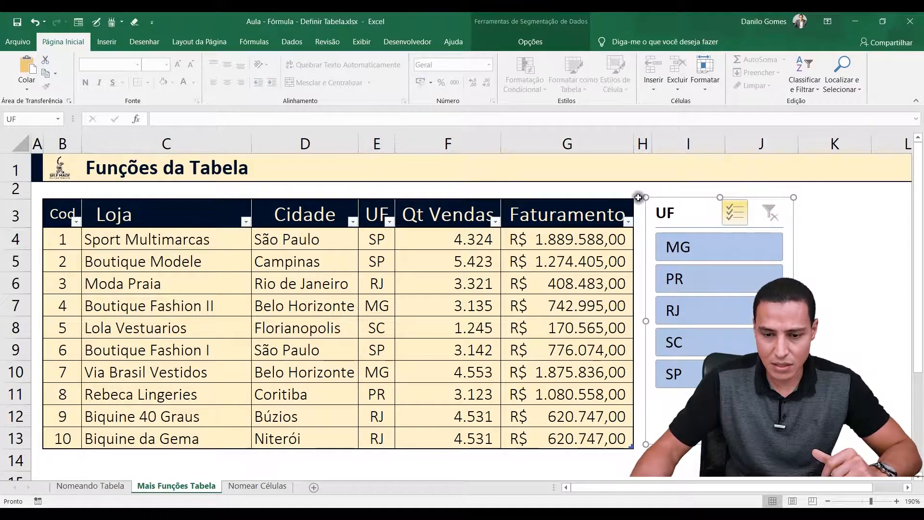
# Add a total row to the store table, then fit the Faturamento column to its contents and shift the UF slicer clear of it
pyautogui.click(529, 42)
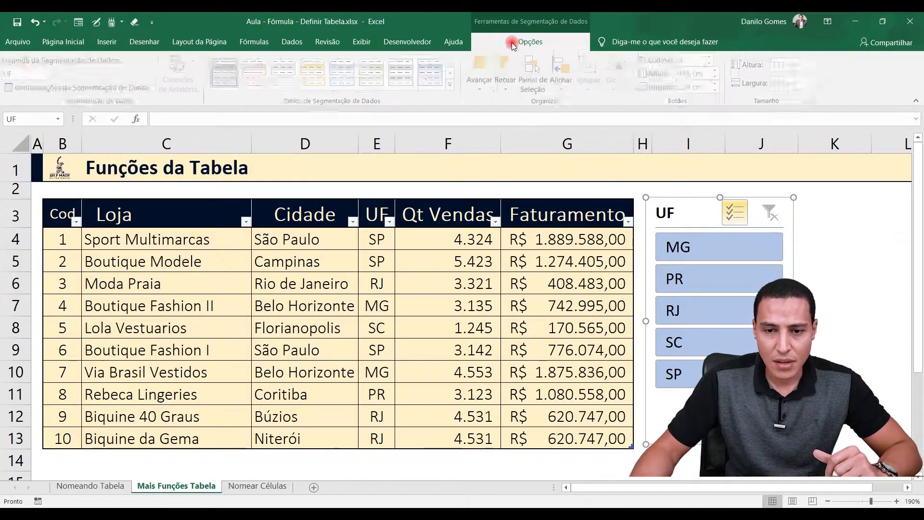
pyautogui.click(300, 262)
pyautogui.click(507, 43)
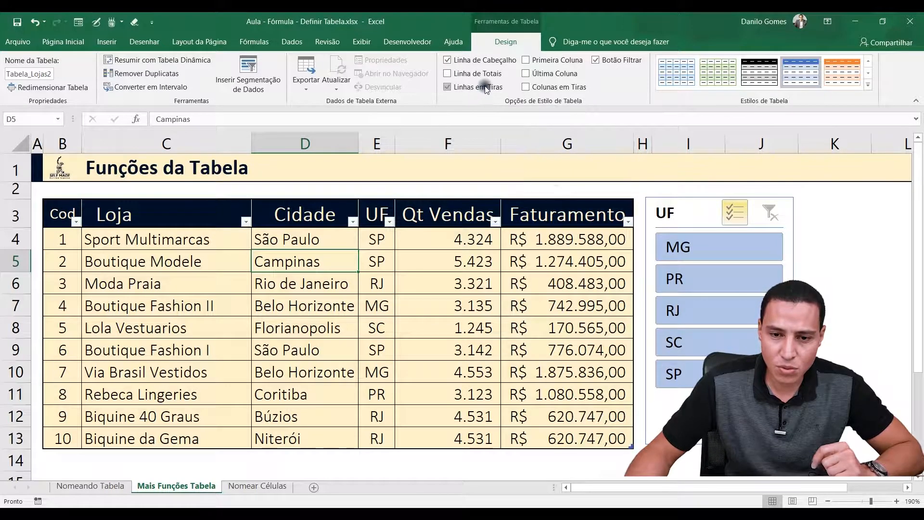
pyautogui.click(449, 74)
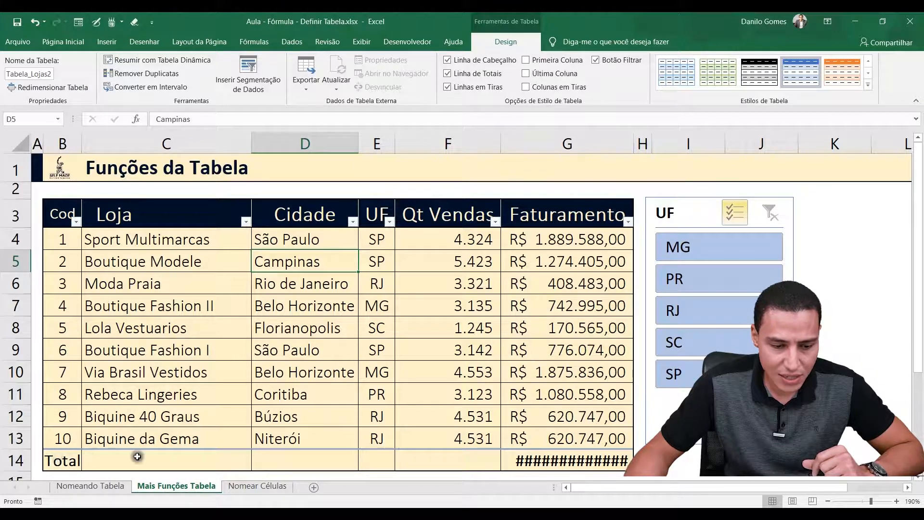
pyautogui.doubleClick(633, 143)
pyautogui.moveTo(698, 208); pyautogui.dragTo(758, 203)
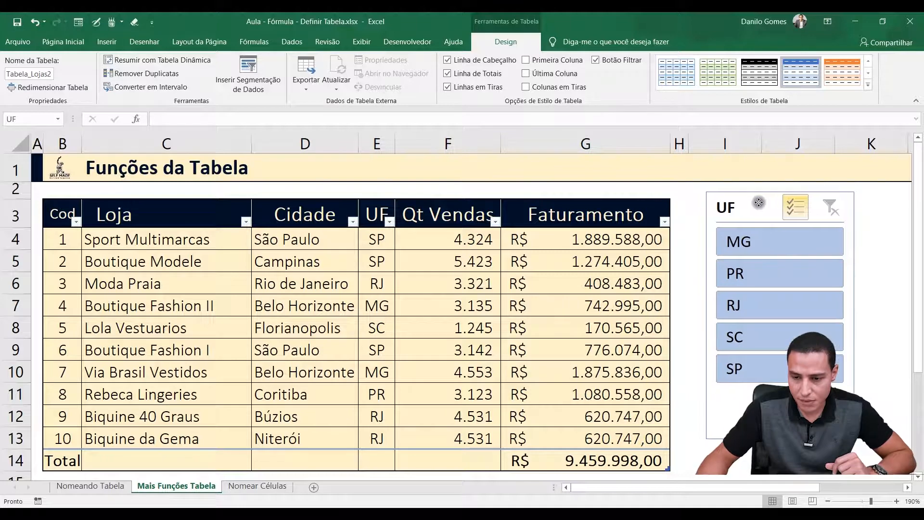
# Check the Faturamento total against the column's values and choose Soma as its total function
pyautogui.click(588, 463)
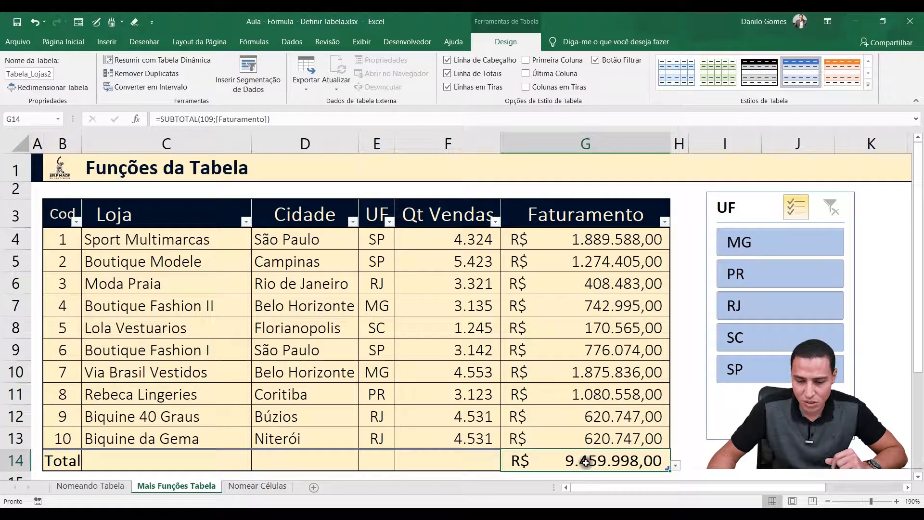
pyautogui.moveTo(618, 238); pyautogui.dragTo(606, 431)
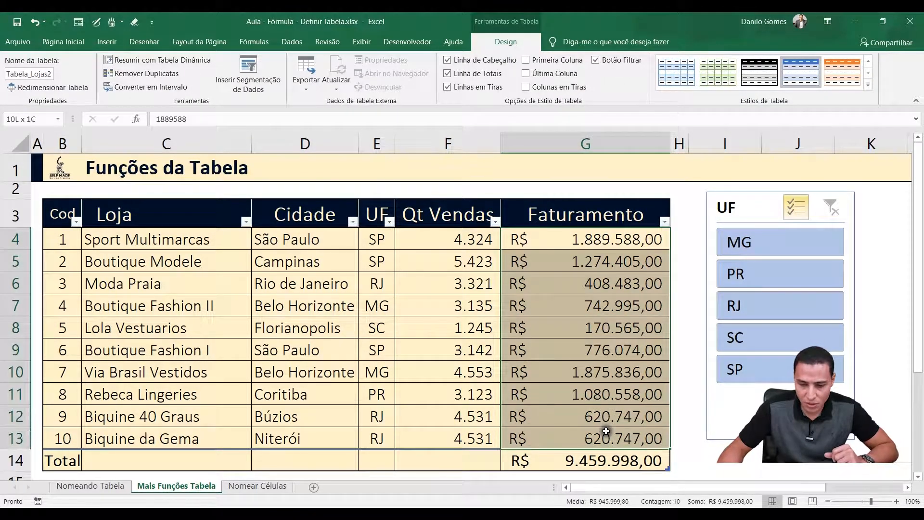
pyautogui.click(586, 465)
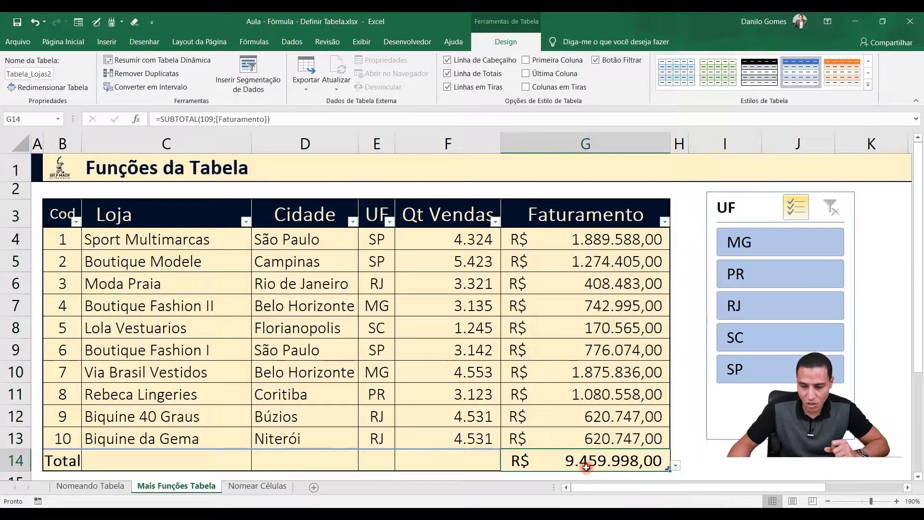
pyautogui.click(674, 467)
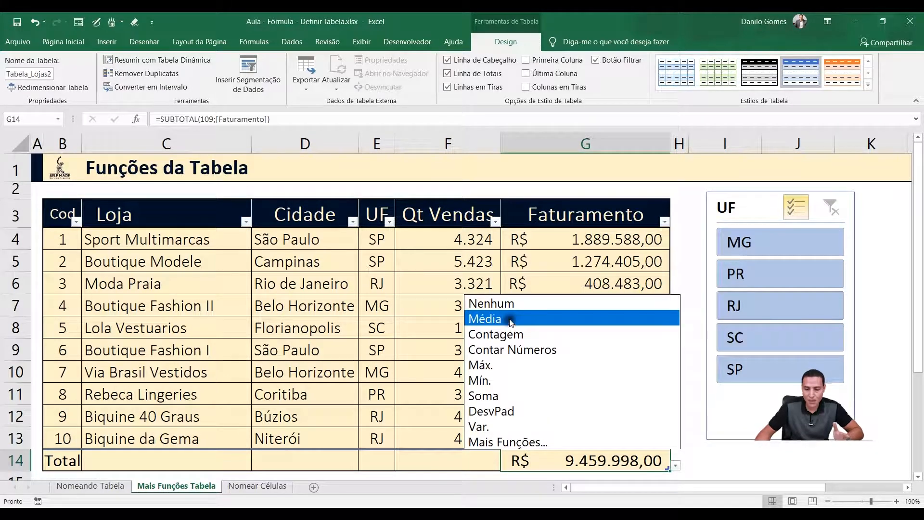
pyautogui.click(481, 395)
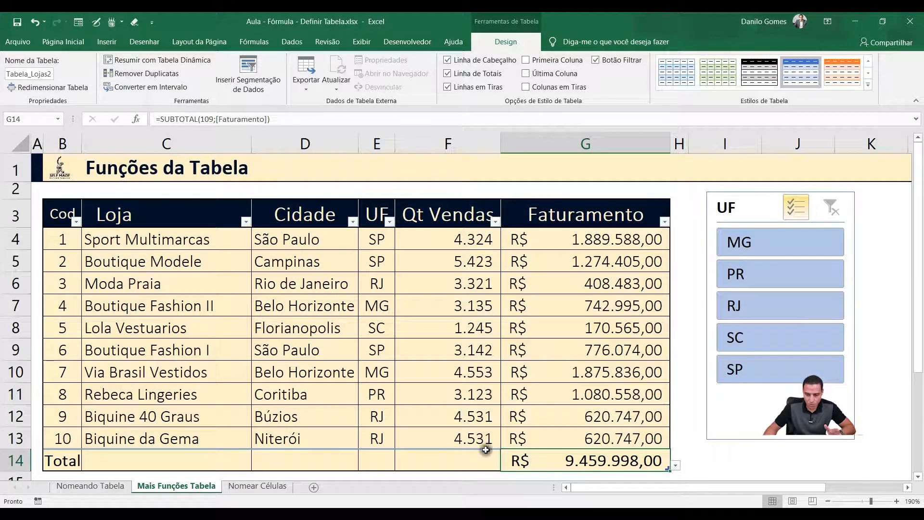
# Set the total row function of the Qt Vendas column to Média
pyautogui.click(429, 464)
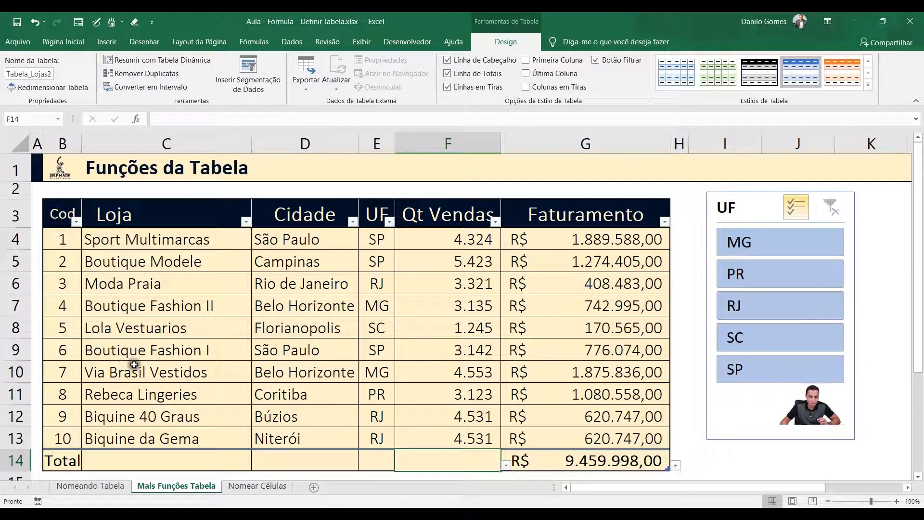
pyautogui.click(506, 465)
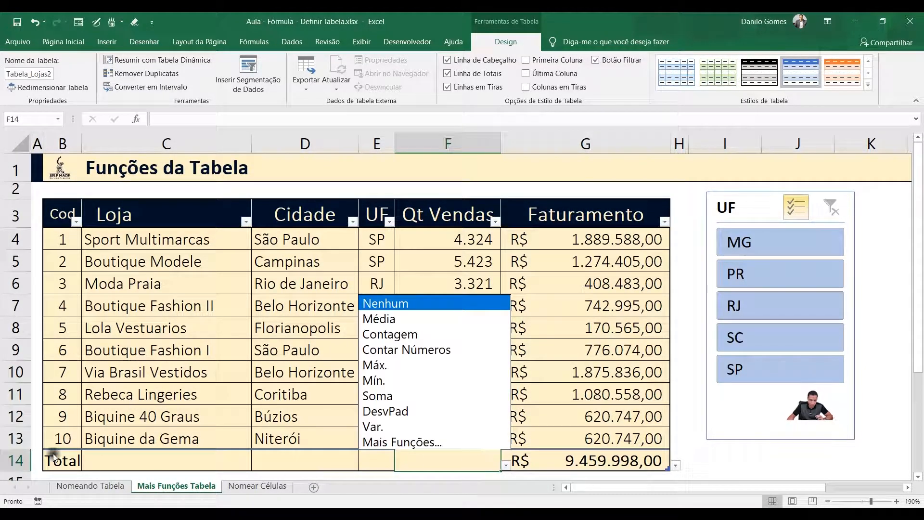
pyautogui.click(385, 320)
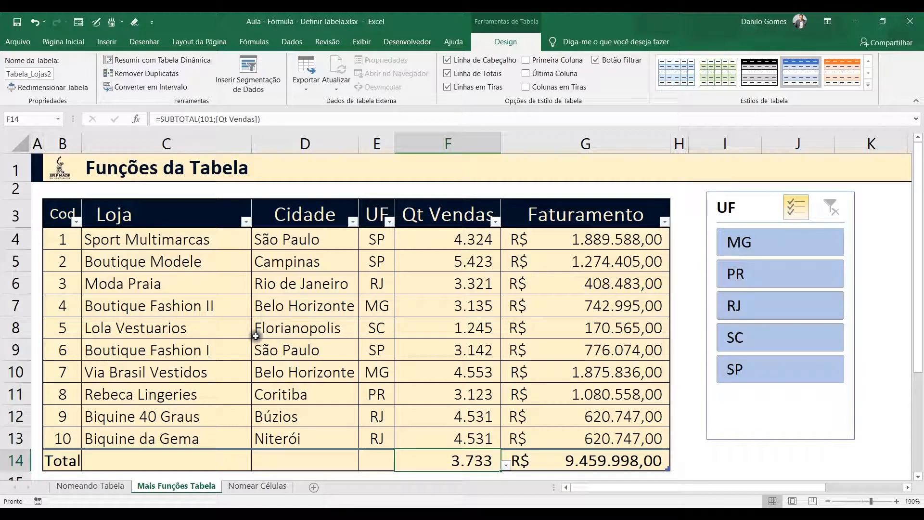
# Set the total row function of the Loja column to Contagem
pyautogui.click(305, 463)
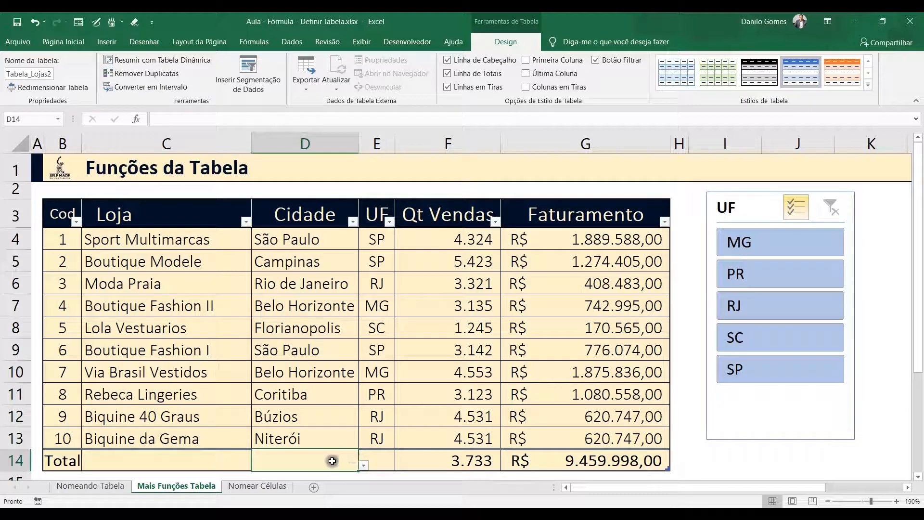
pyautogui.click(162, 463)
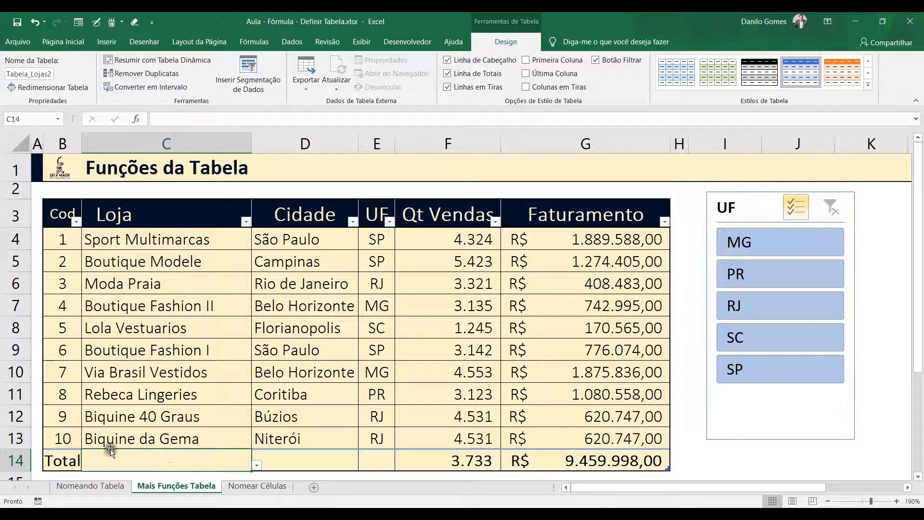
pyautogui.click(257, 465)
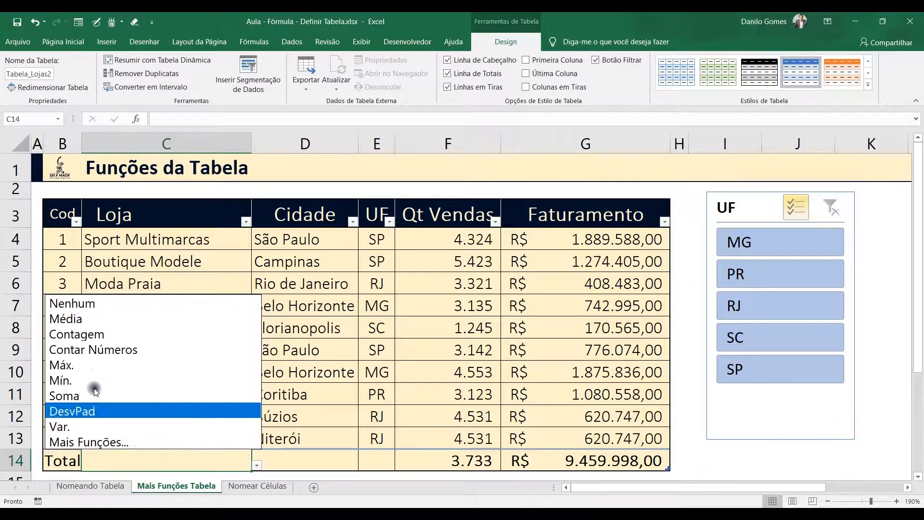
pyautogui.click(79, 334)
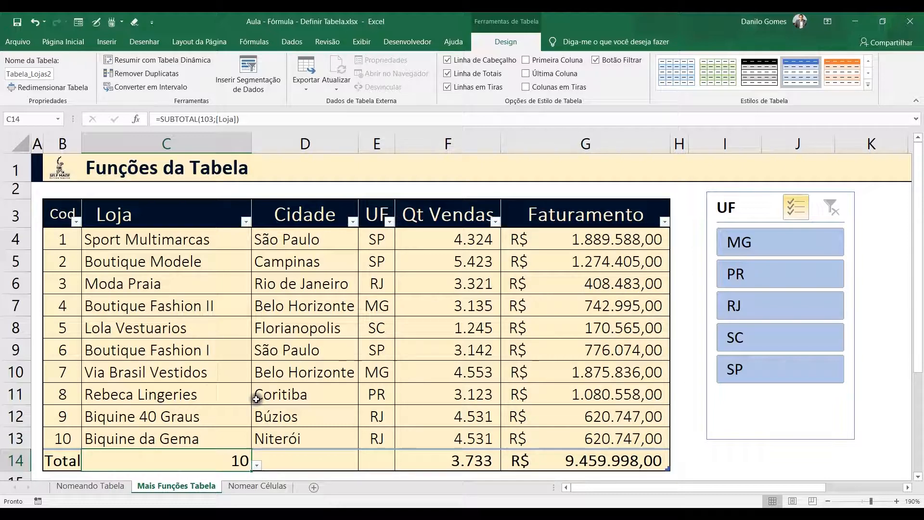
# Set the total row function of the Cidade column to Contar Números
pyautogui.click(323, 455)
pyautogui.click(368, 465)
pyautogui.click(335, 461)
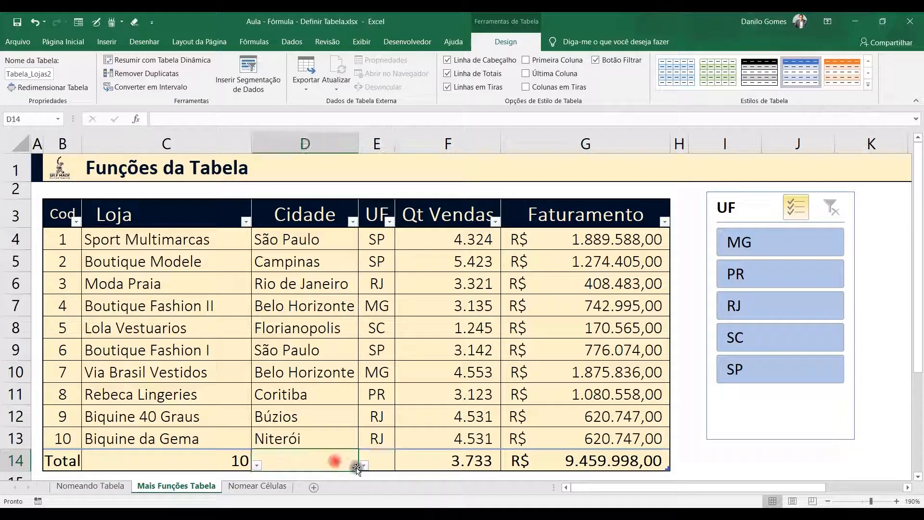
pyautogui.click(364, 465)
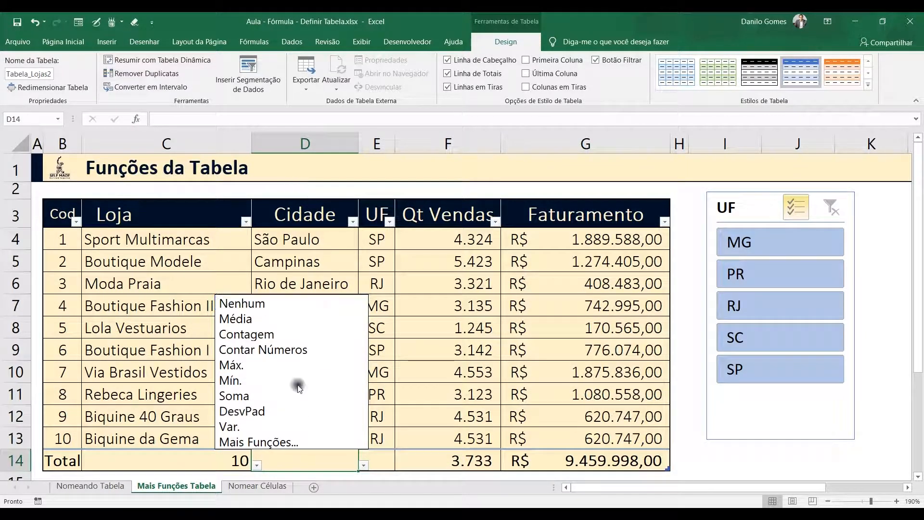
pyautogui.click(282, 350)
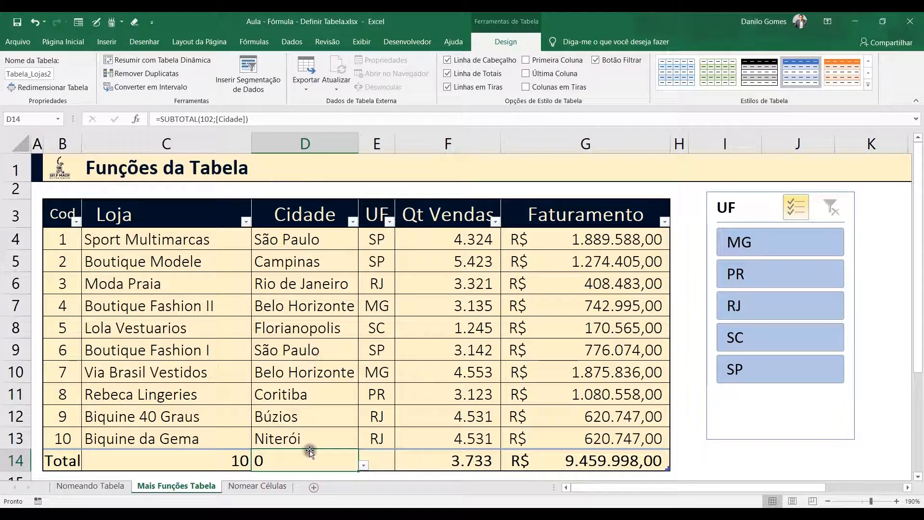
# Set the Qt Vendas total to Contar Números and view the function options for the UF total
pyautogui.click(455, 458)
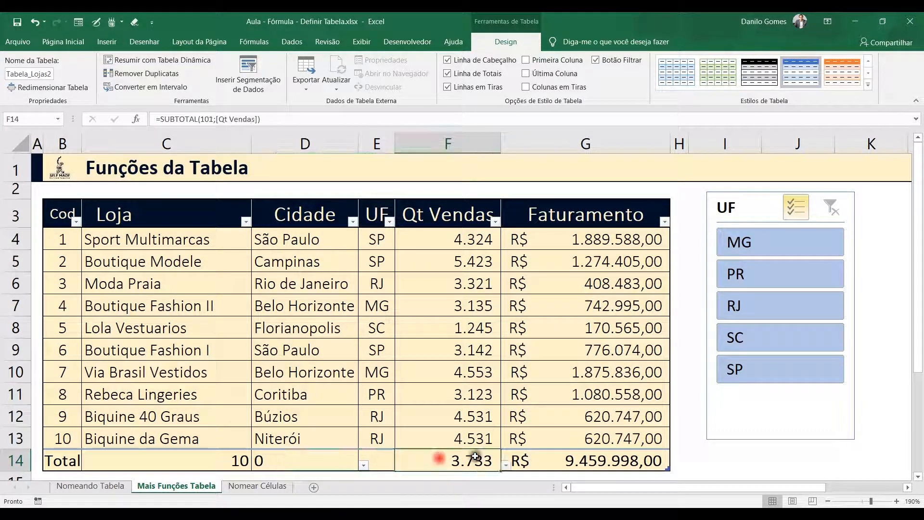
pyautogui.click(506, 464)
pyautogui.click(397, 348)
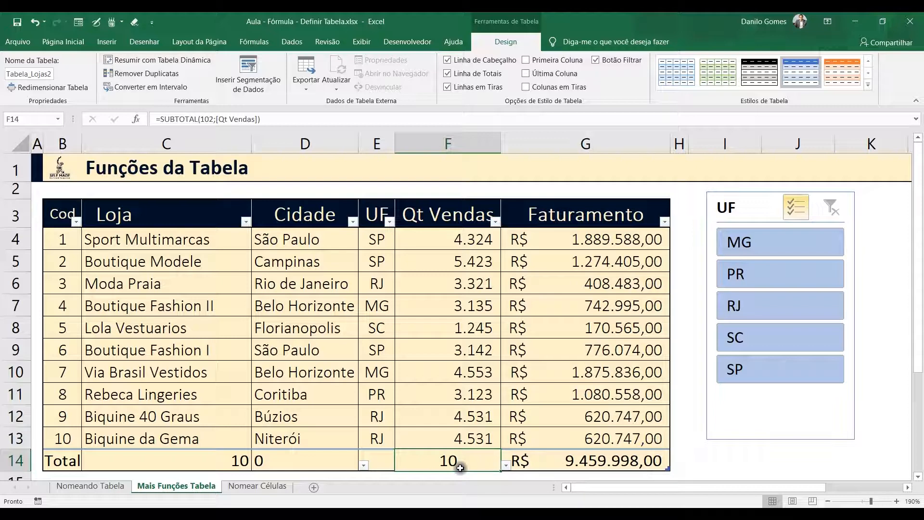
pyautogui.click(371, 461)
pyautogui.click(399, 466)
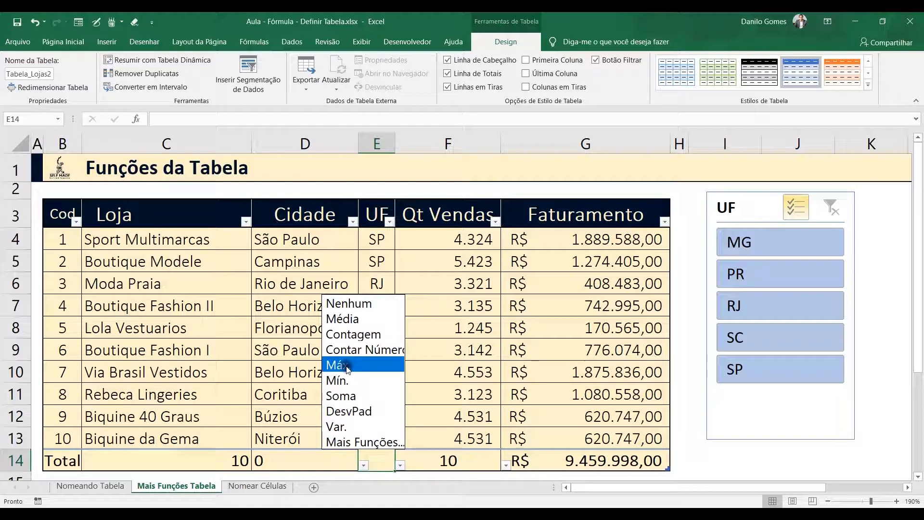
# Set the Faturamento total to Máx. and compare it with the column's highest values and the store they belong to
pyautogui.click(534, 458)
pyautogui.click(576, 458)
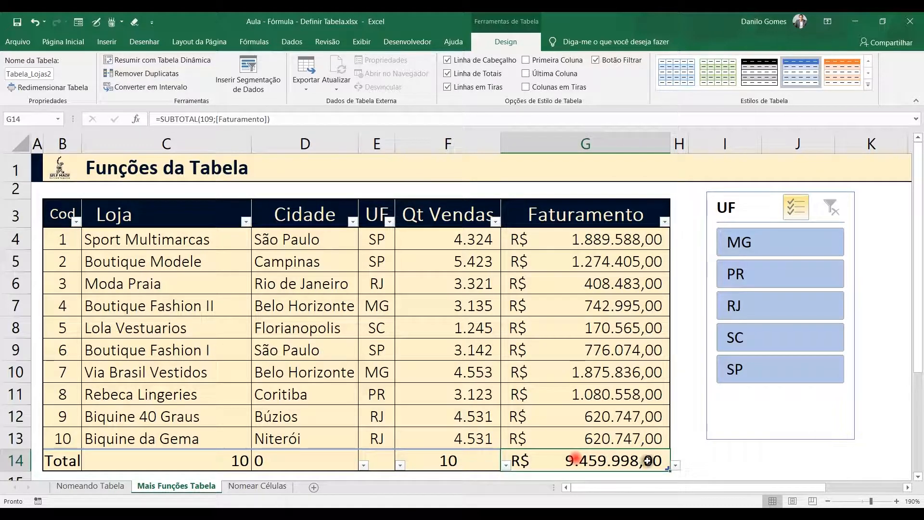
pyautogui.click(675, 465)
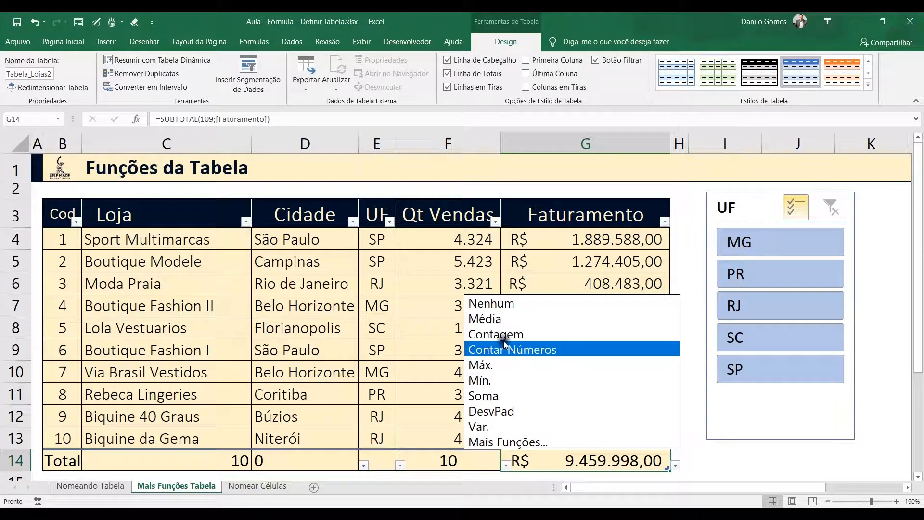
pyautogui.click(497, 365)
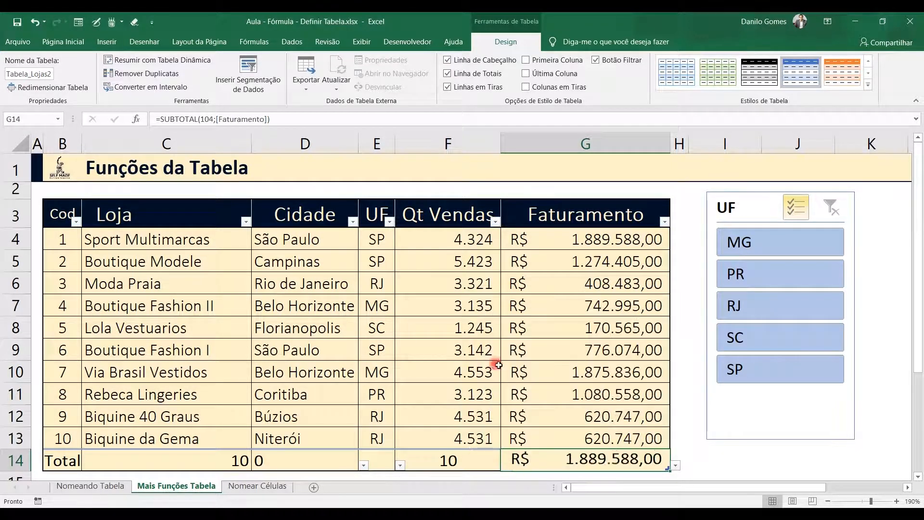
pyautogui.click(584, 373)
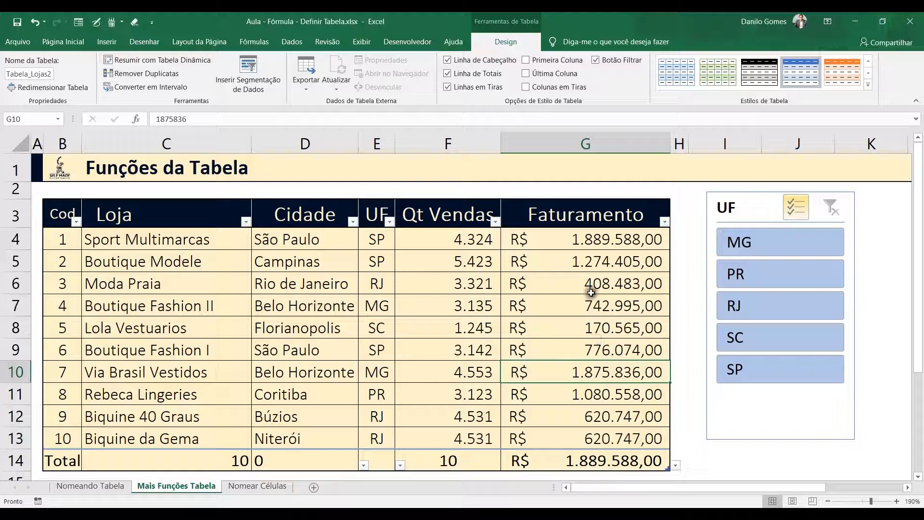
pyautogui.click(584, 238)
pyautogui.click(117, 238)
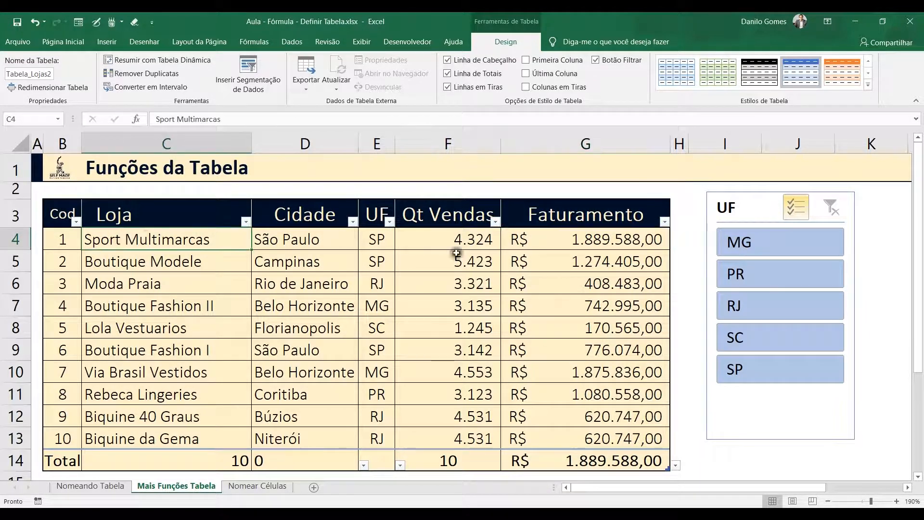
# Set the Faturamento total to Mín. and locate the matching value in the Lola Vestuarios row
pyautogui.click(635, 460)
pyautogui.click(676, 465)
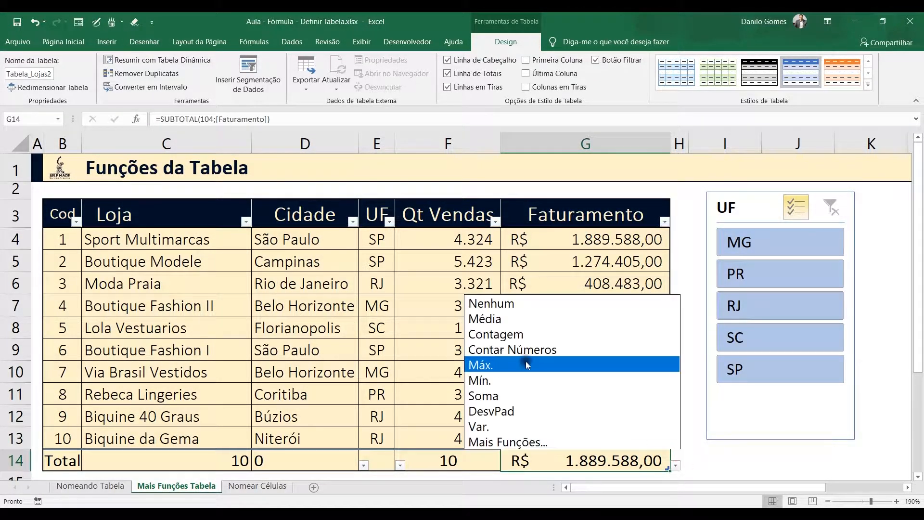
pyautogui.click(527, 380)
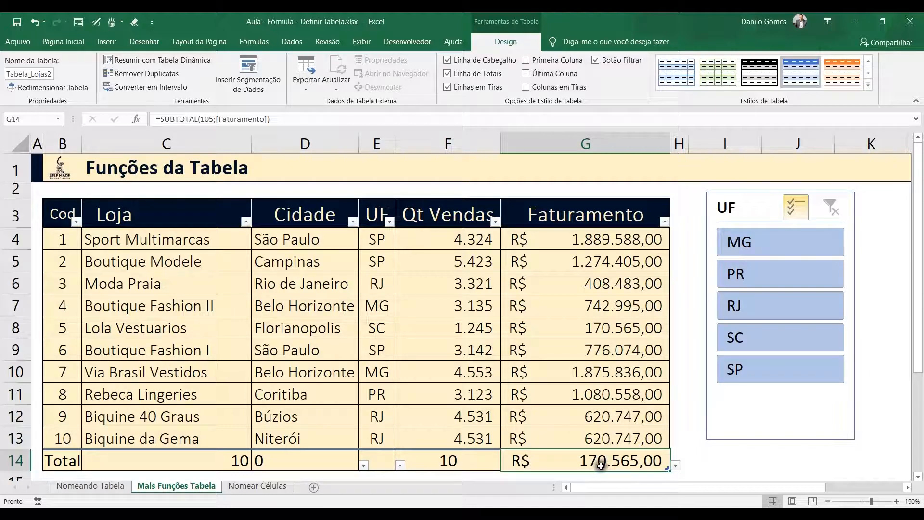
pyautogui.click(602, 329)
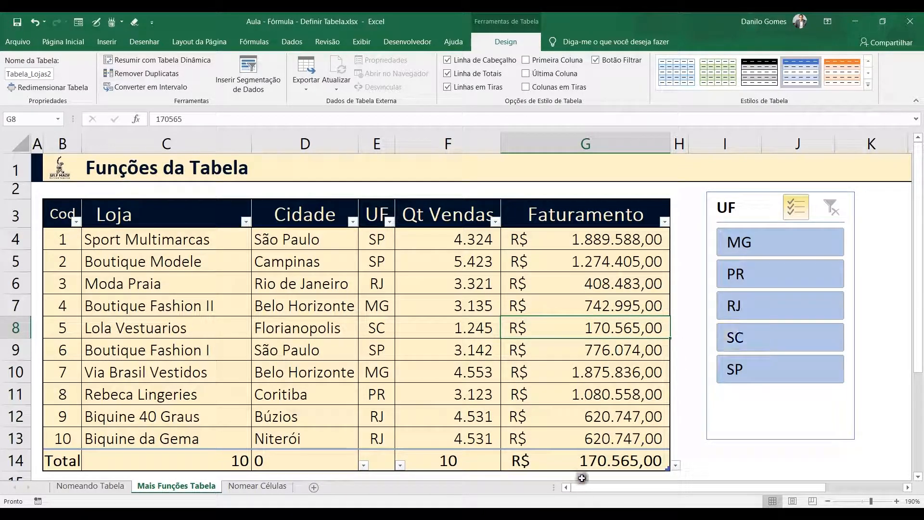
# Turn the table's Última Coluna emphasis on and off again, and try the Colunas em Tiras option
pyautogui.click(369, 461)
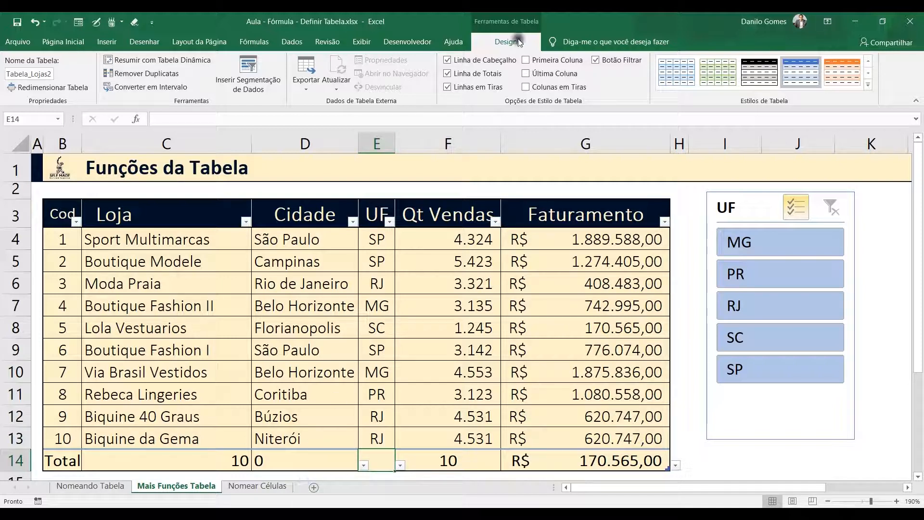
pyautogui.click(527, 74)
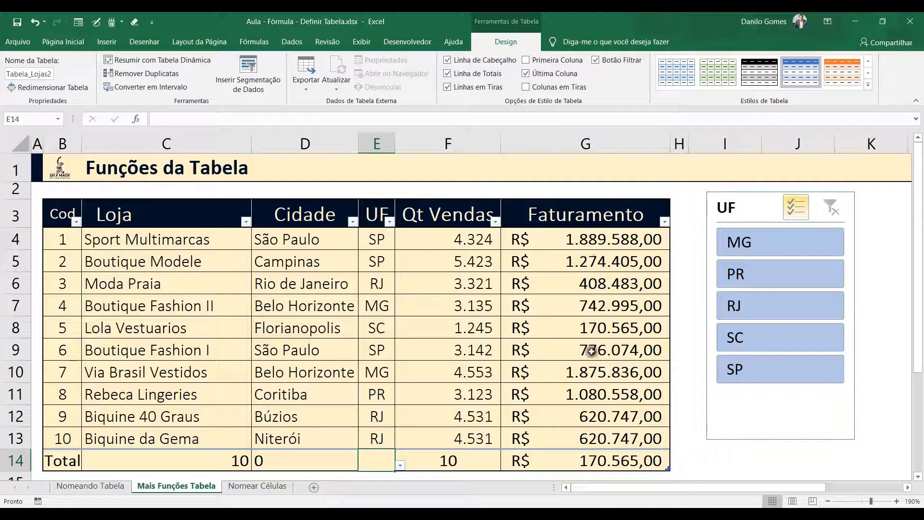
pyautogui.click(526, 74)
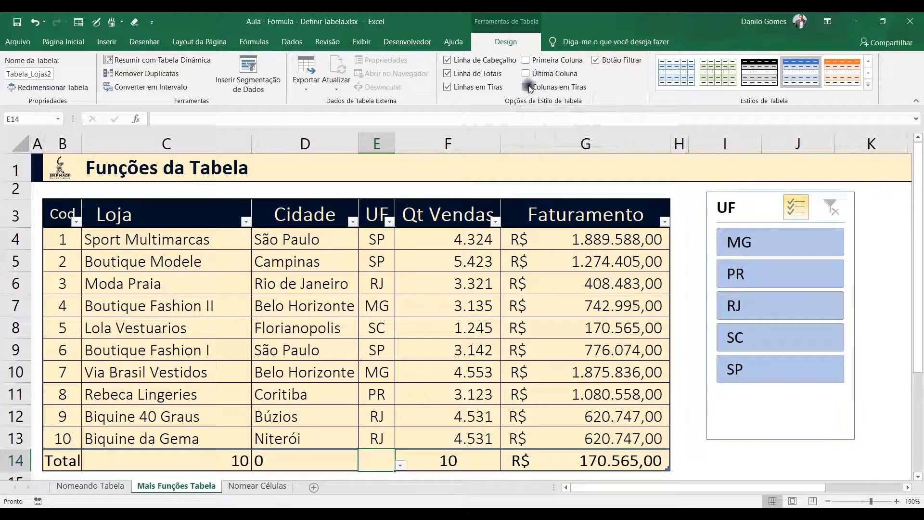
pyautogui.click(527, 87)
pyautogui.click(527, 87)
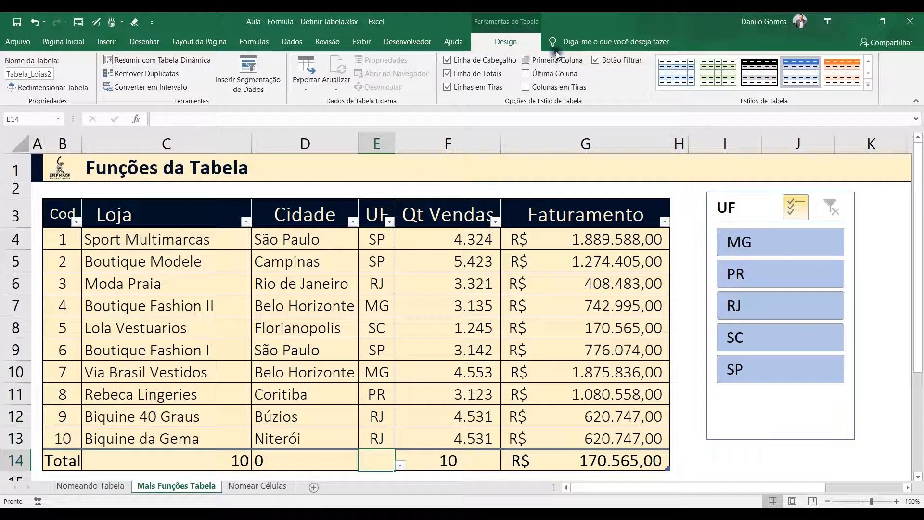
# Remove all borders and the fill colour from the whole store table, from the header row through the Total row
pyautogui.moveTo(65, 215); pyautogui.dragTo(645, 458)
pyautogui.click(65, 42)
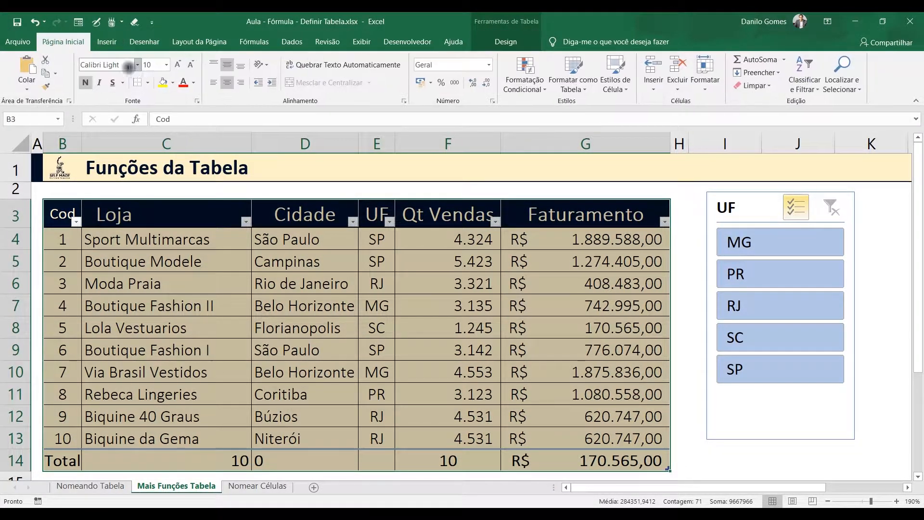
pyautogui.click(148, 82)
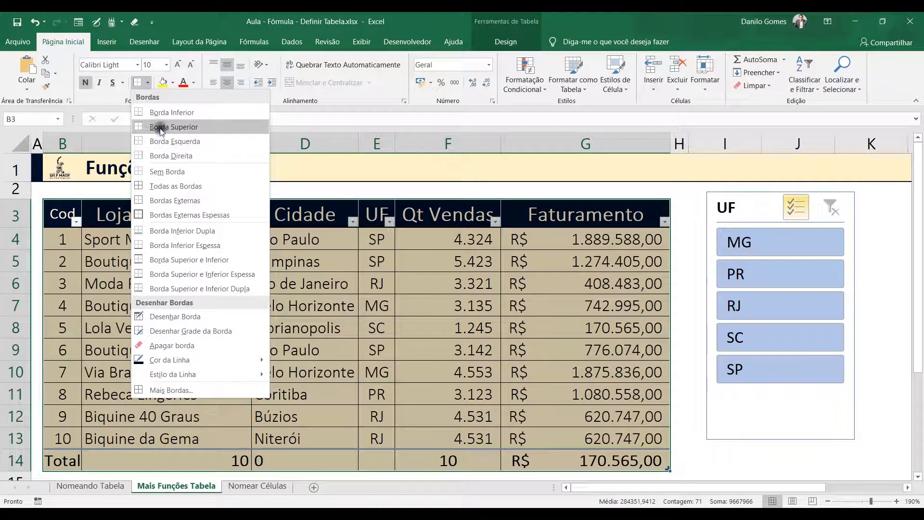
pyautogui.click(167, 171)
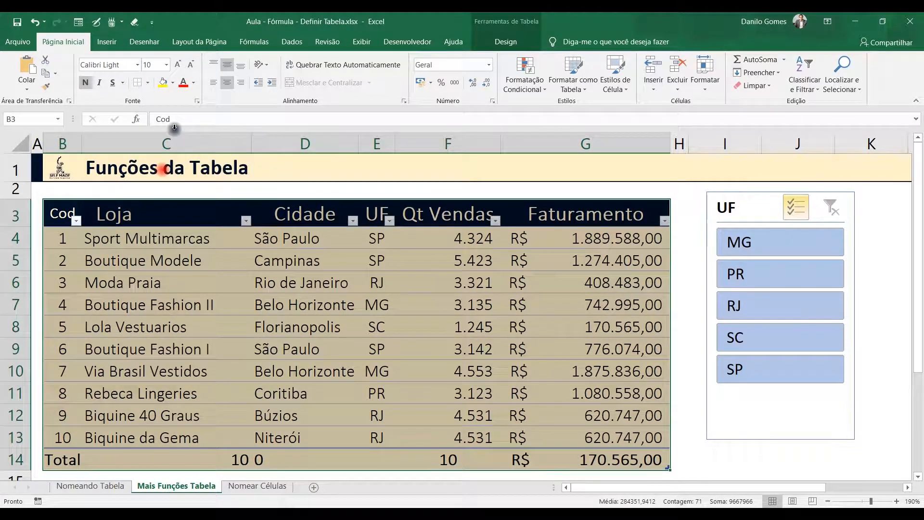
pyautogui.click(173, 84)
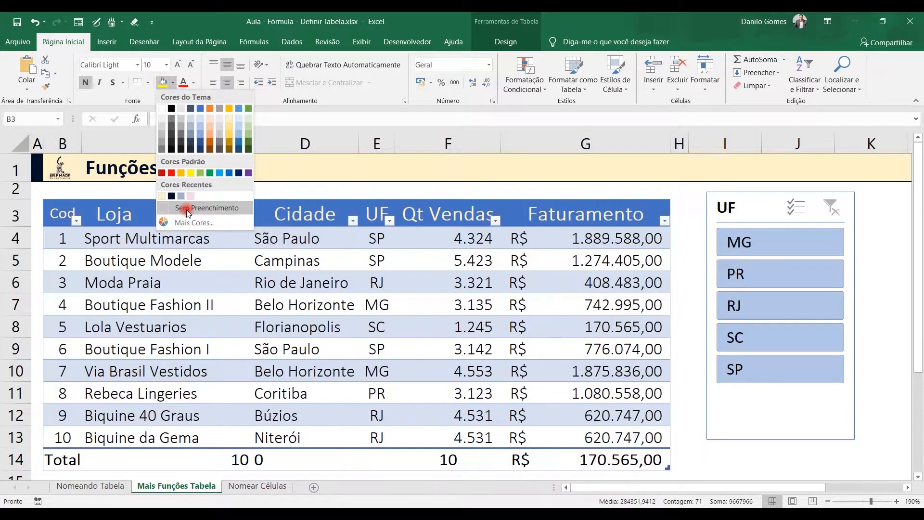
pyautogui.click(185, 207)
pyautogui.click(242, 295)
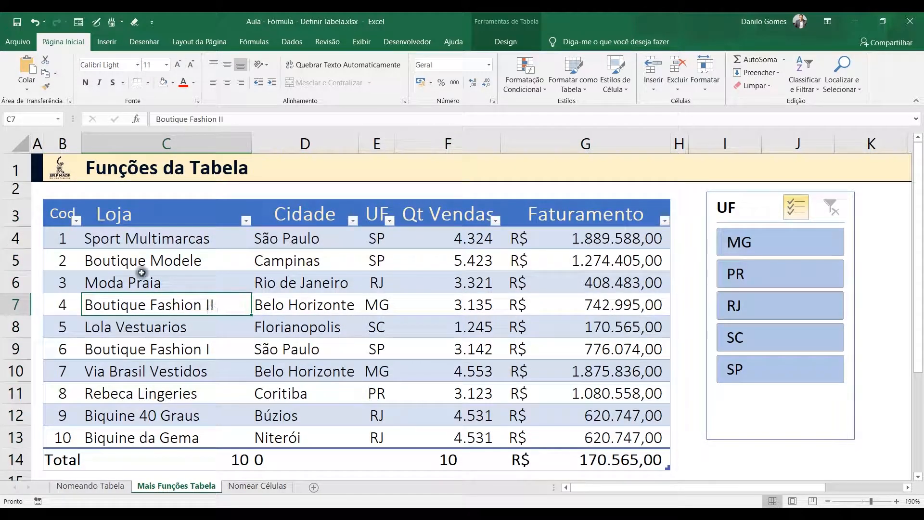
# Apply the orange Média table style with the solid orange header and total rows to the store table
pyautogui.click(166, 285)
pyautogui.click(495, 39)
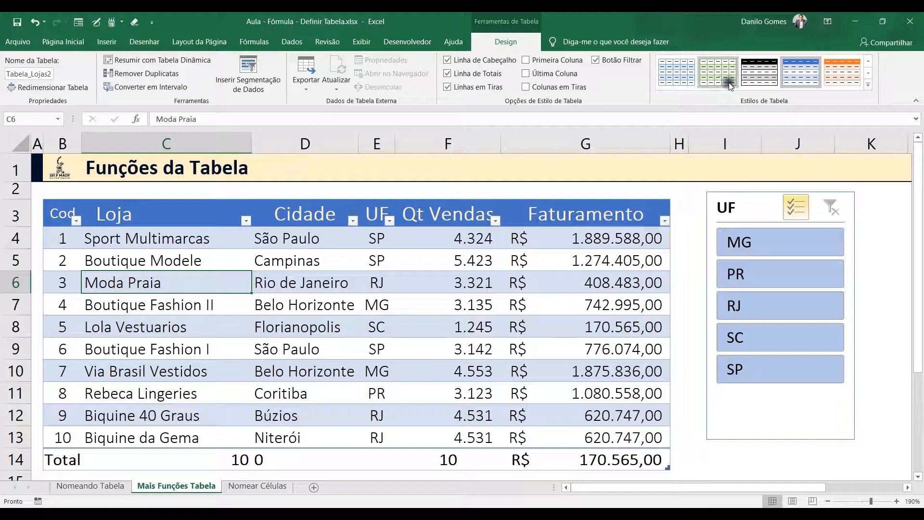
pyautogui.click(869, 87)
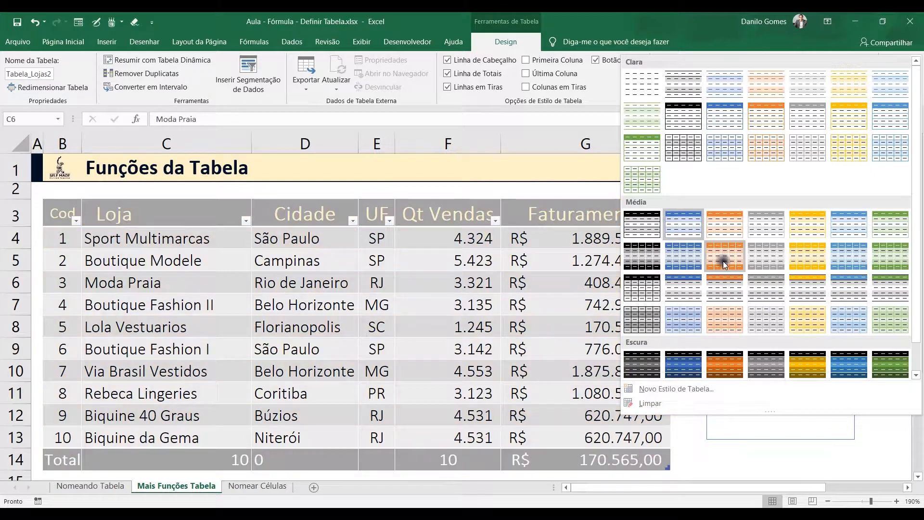
pyautogui.click(723, 261)
pyautogui.click(281, 327)
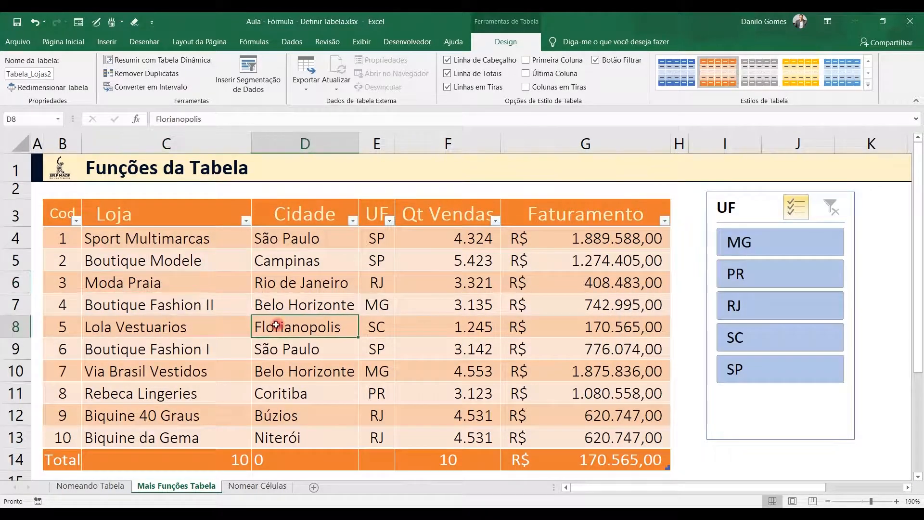
# Turn the table's Linhas em Tiras option off and on again to compare the row shading
pyautogui.click(530, 87)
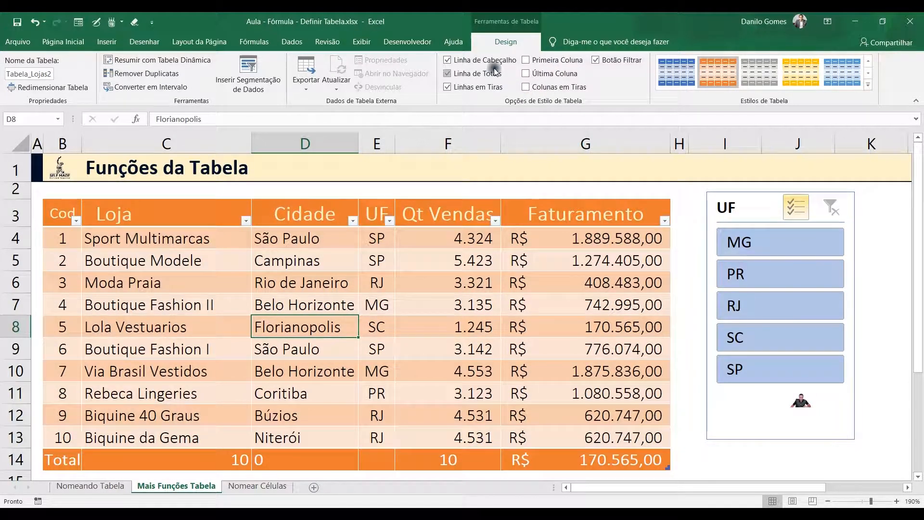
pyautogui.click(448, 87)
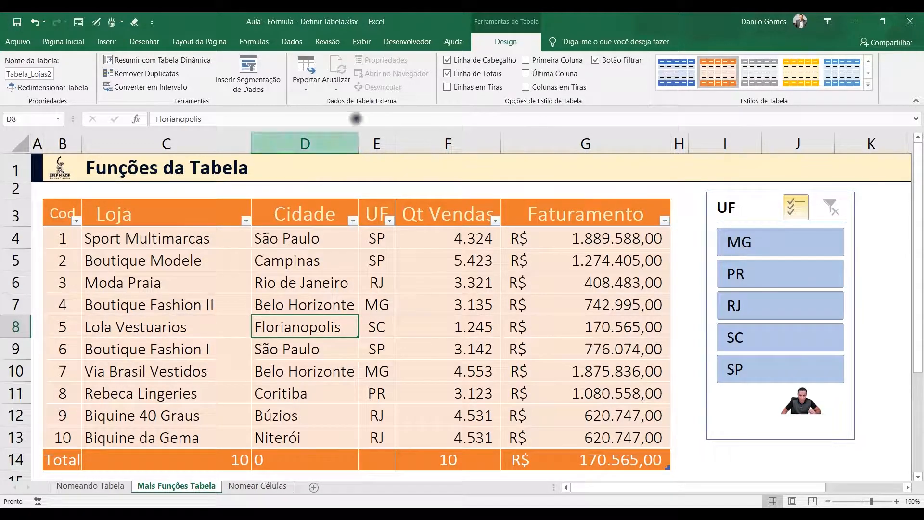
pyautogui.click(448, 87)
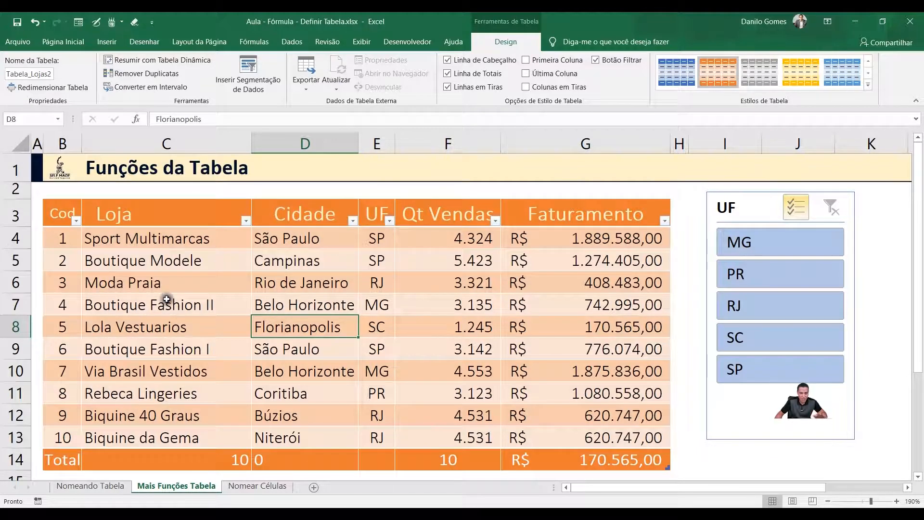
# Compare row and column banding, ending with Linhas em Tiras off and Colunas em Tiras on
pyautogui.click(448, 87)
pyautogui.click(525, 87)
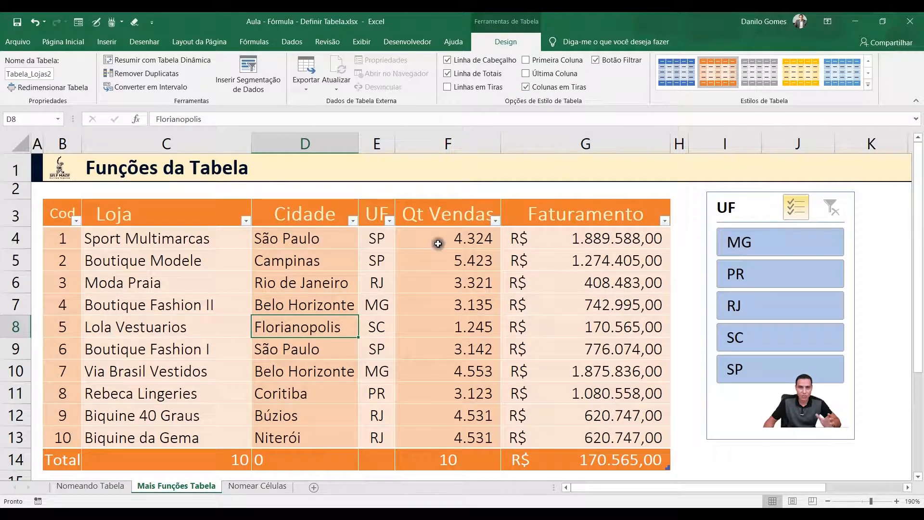
pyautogui.click(525, 87)
pyautogui.click(447, 88)
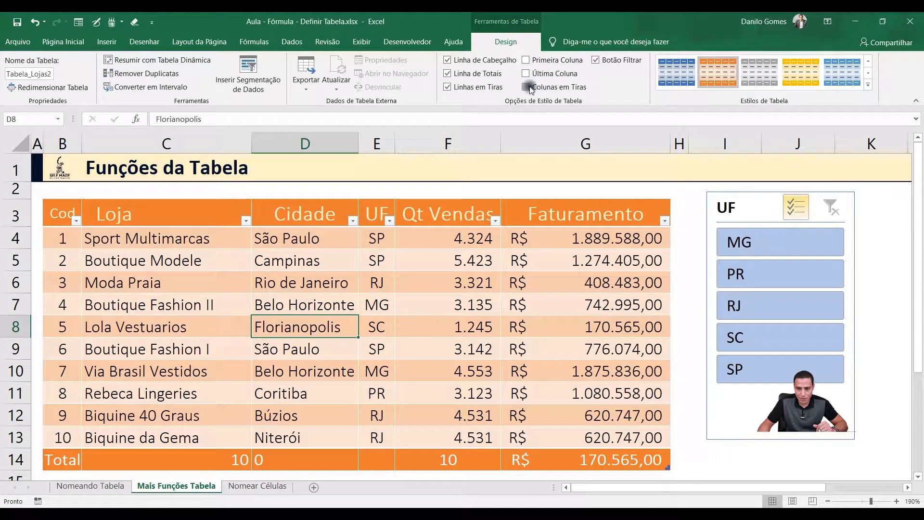
pyautogui.click(525, 86)
pyautogui.click(450, 87)
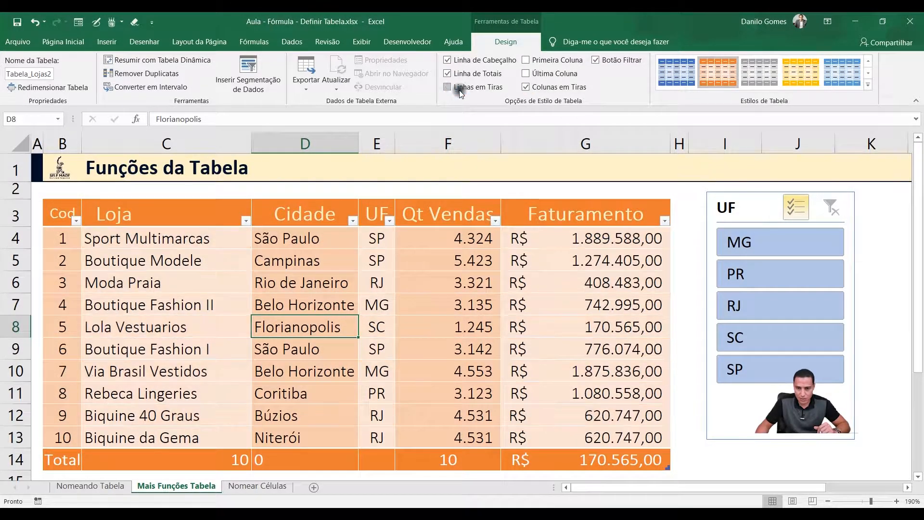
# Turn off Colunas em Tiras and switch the Última Coluna and Primeira Coluna emphasis on and off in turn
pyautogui.click(526, 73)
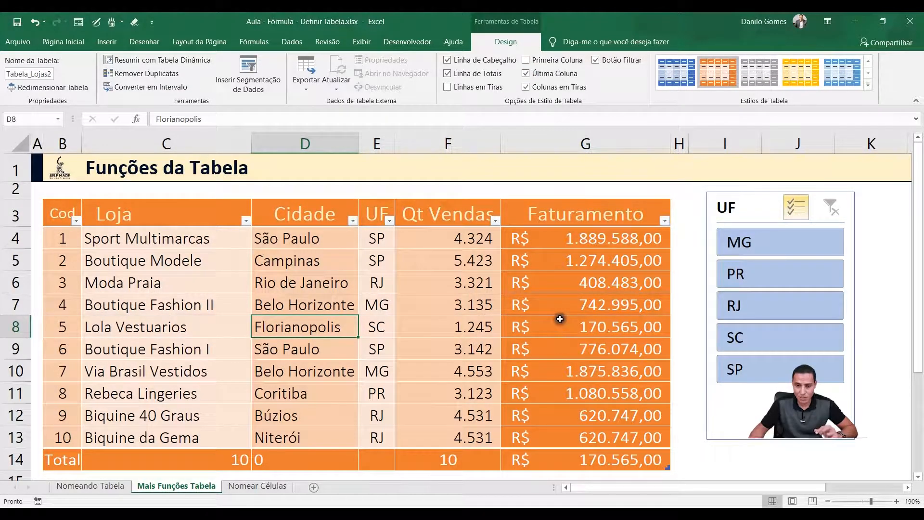
pyautogui.click(526, 87)
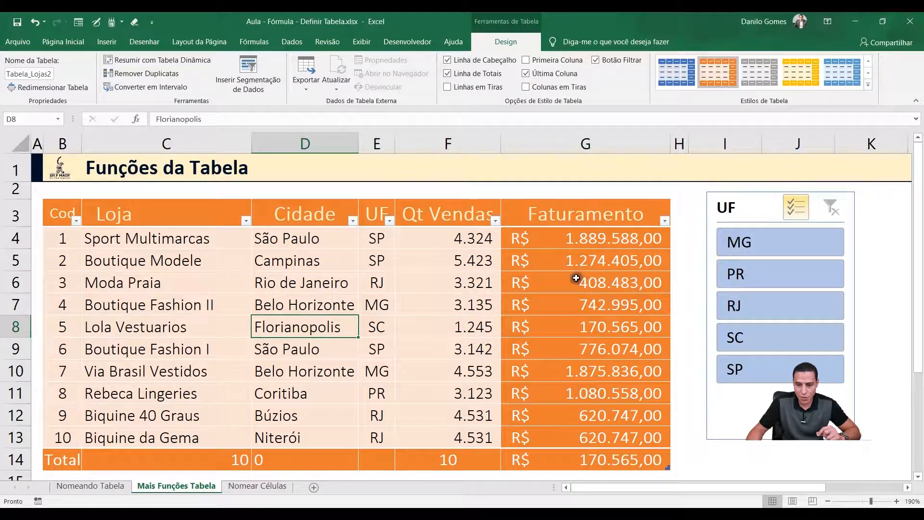
pyautogui.click(525, 73)
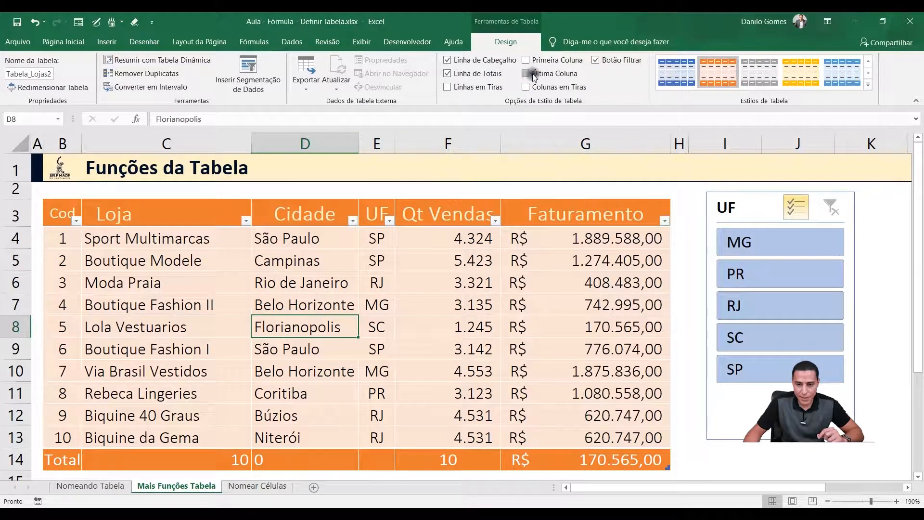
pyautogui.click(526, 60)
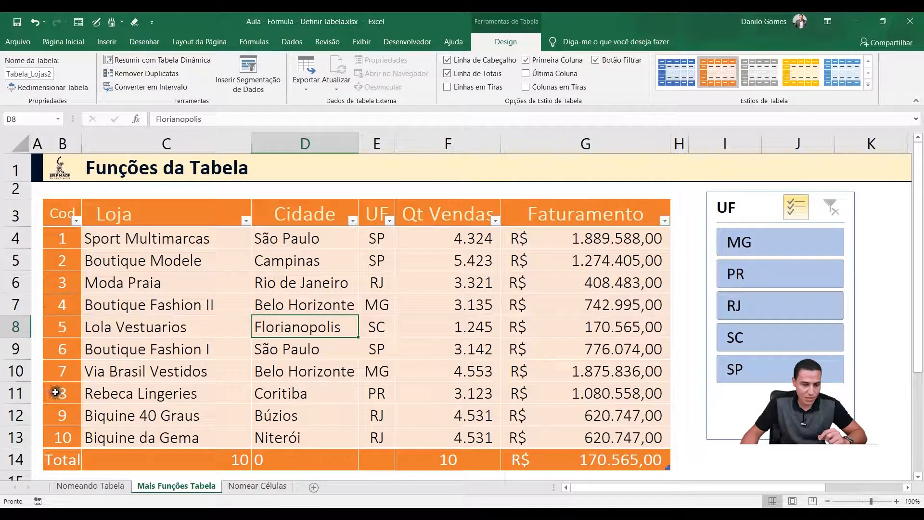
pyautogui.click(526, 60)
# Hide the table's header filter buttons, bring them back, and check the one on Qt Vendas
pyautogui.click(597, 60)
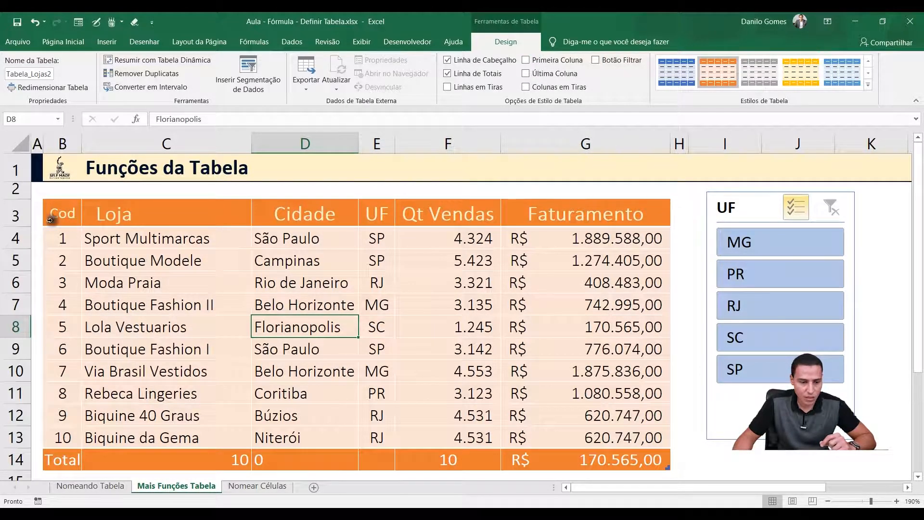
pyautogui.click(464, 213)
pyautogui.click(549, 209)
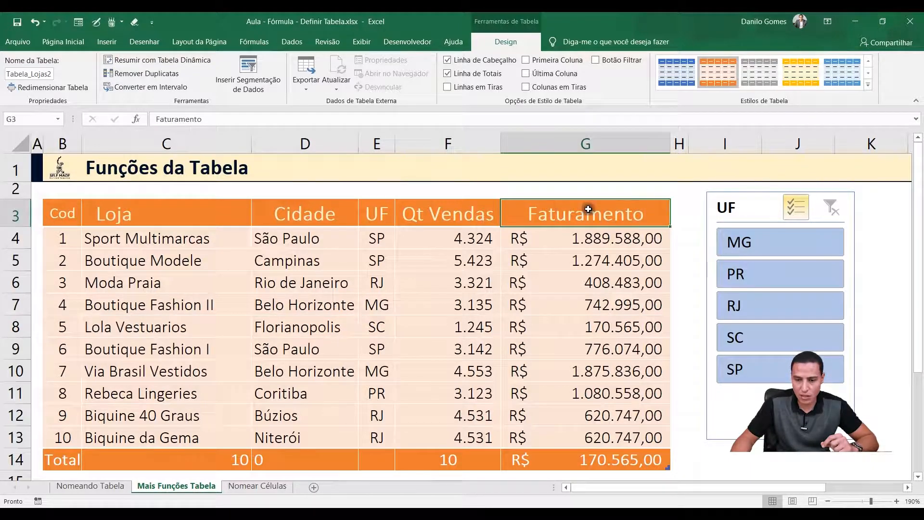
pyautogui.click(595, 63)
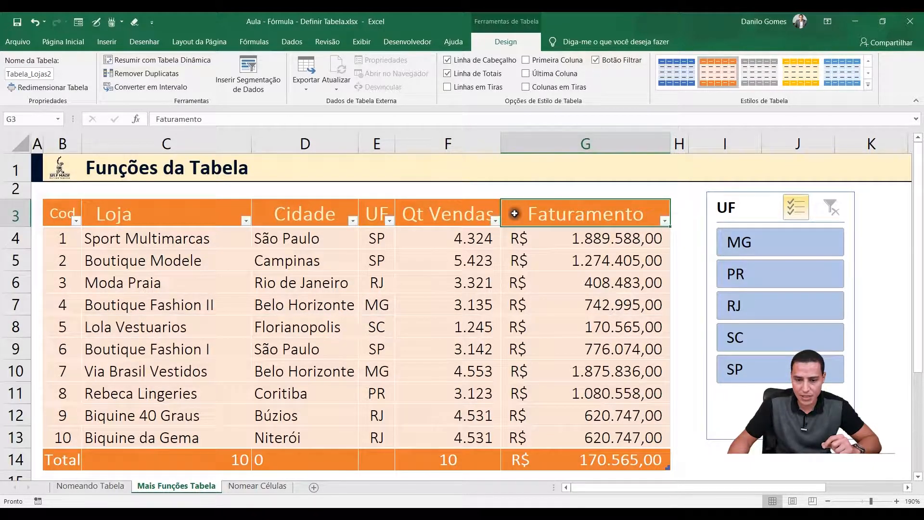
pyautogui.click(496, 221)
pyautogui.click(495, 221)
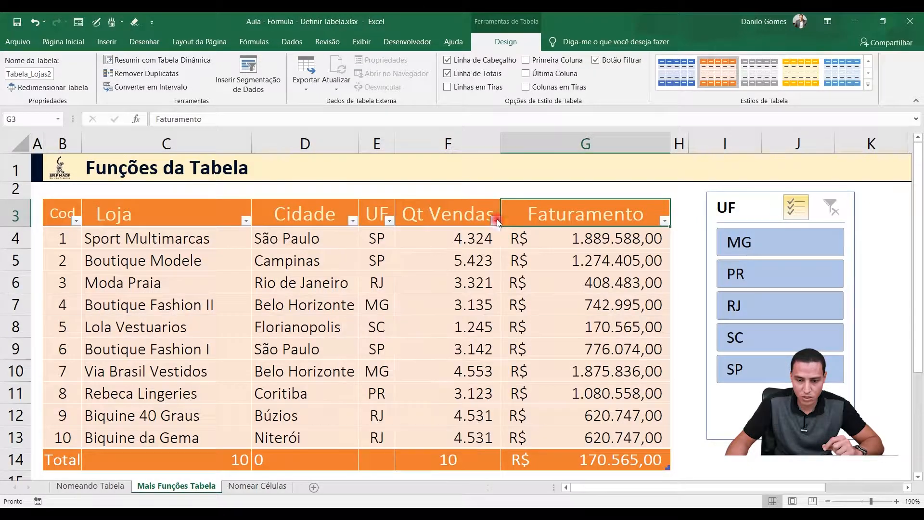
# Toggle the Botão Filtrar option, leaving the filter buttons hidden in the table header
pyautogui.click(596, 60)
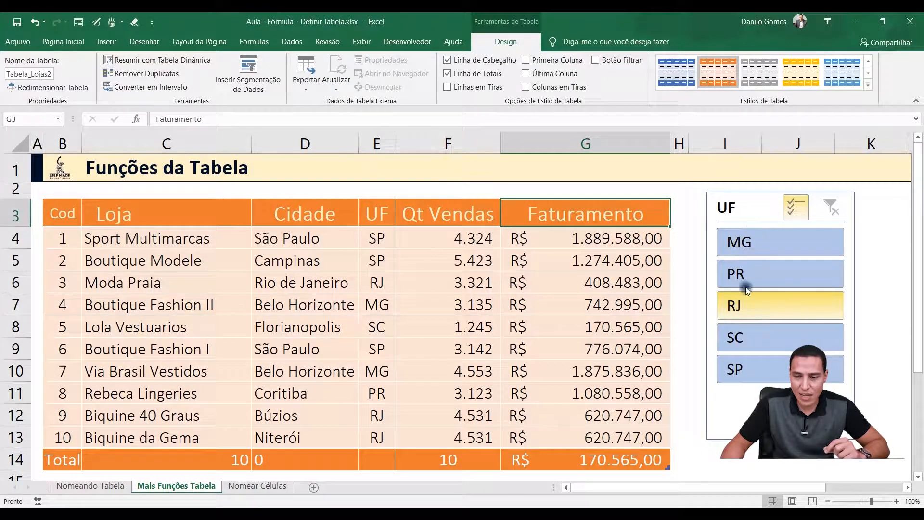
pyautogui.click(596, 60)
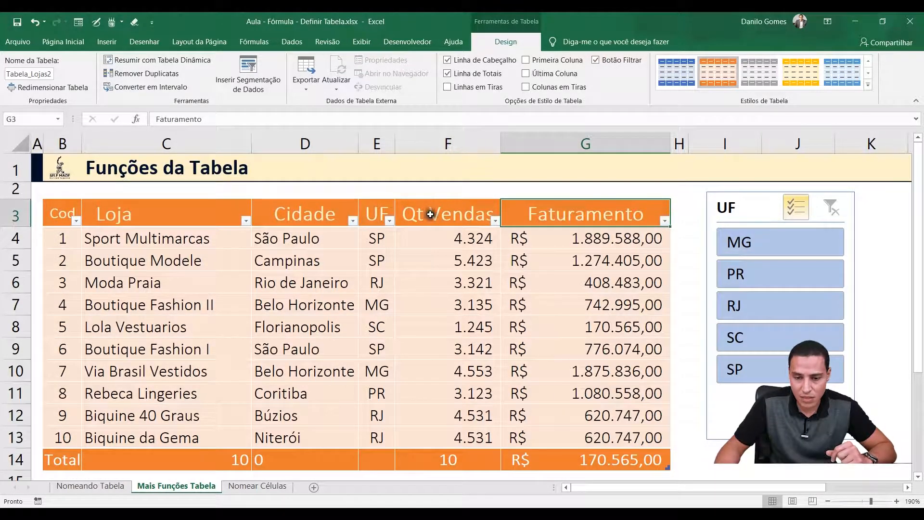
pyautogui.click(596, 60)
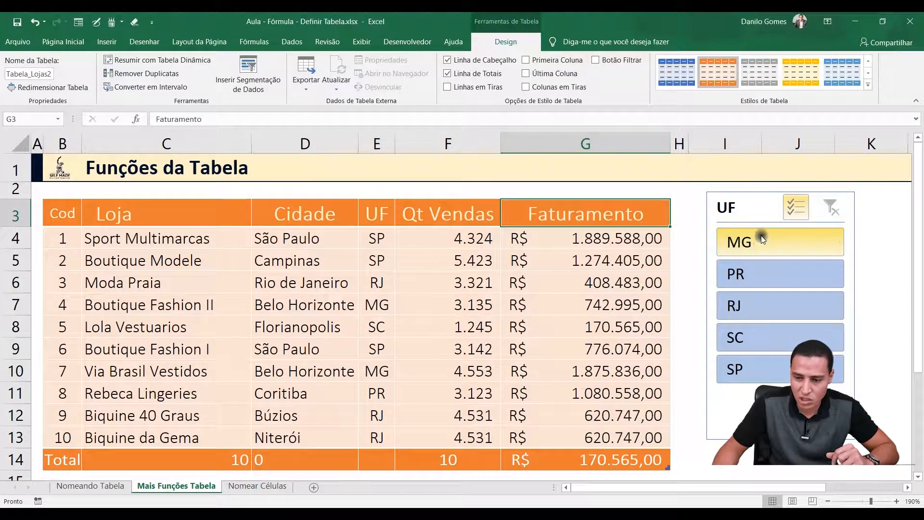
# With slicer multi-selection on, exclude PR, RJ, SC and SP, restore all states by toggling MG, and exclude only SP
pyautogui.keyDown('ctrl'); pyautogui.click(761, 282); pyautogui.keyUp('ctrl')
pyautogui.click(764, 313)
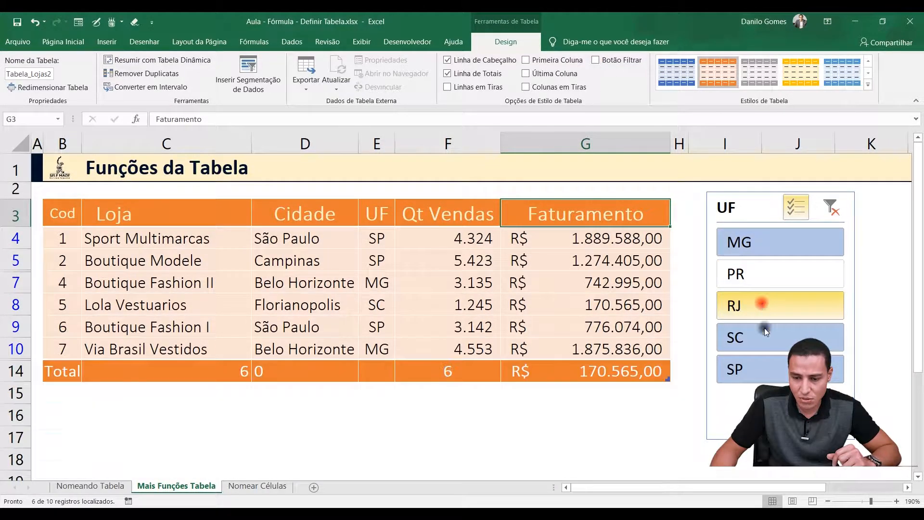
pyautogui.click(763, 334)
pyautogui.click(767, 367)
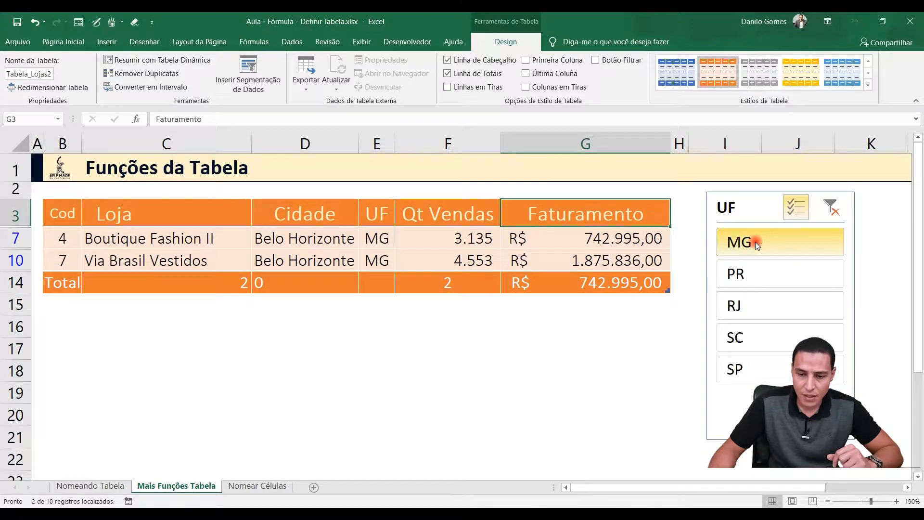
pyautogui.click(755, 242)
pyautogui.click(762, 380)
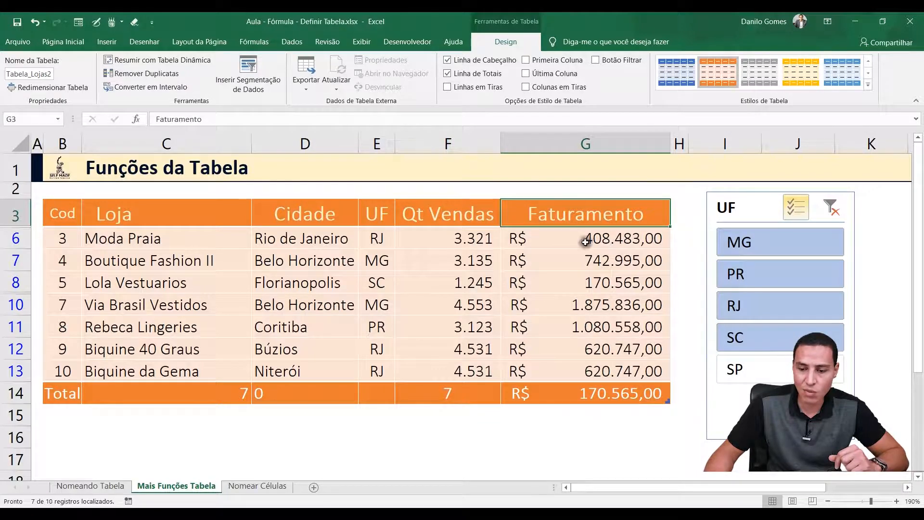
# Turn off the UF slicer's multi-selection, filter by MG and by PR, and clear the slicer filter
pyautogui.click(796, 207)
pyautogui.click(752, 244)
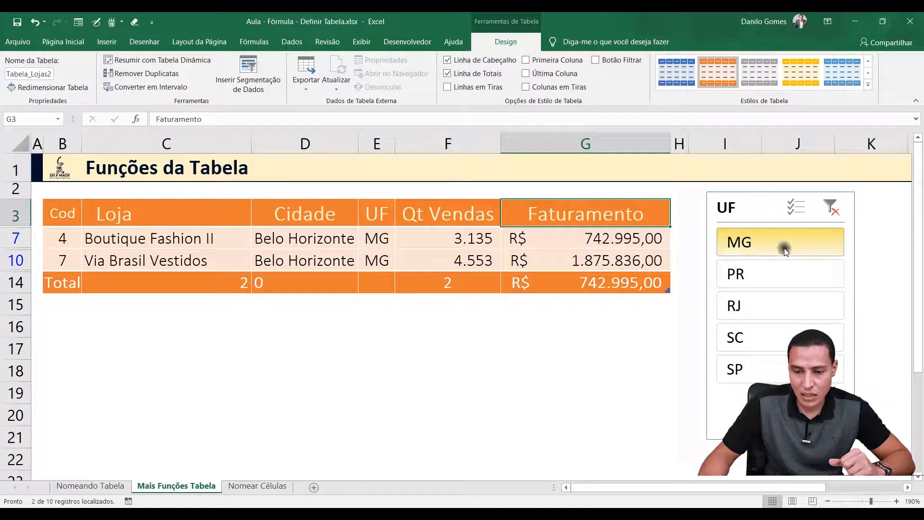
pyautogui.click(782, 270)
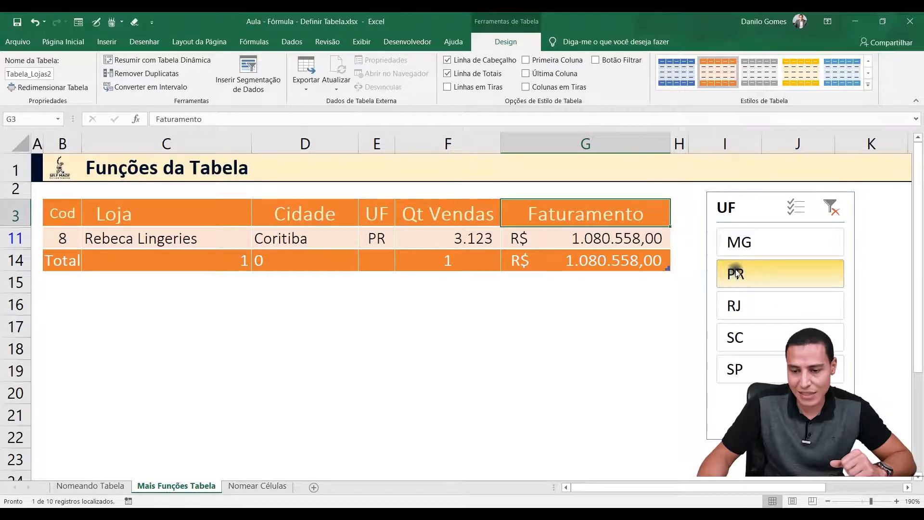
pyautogui.click(840, 208)
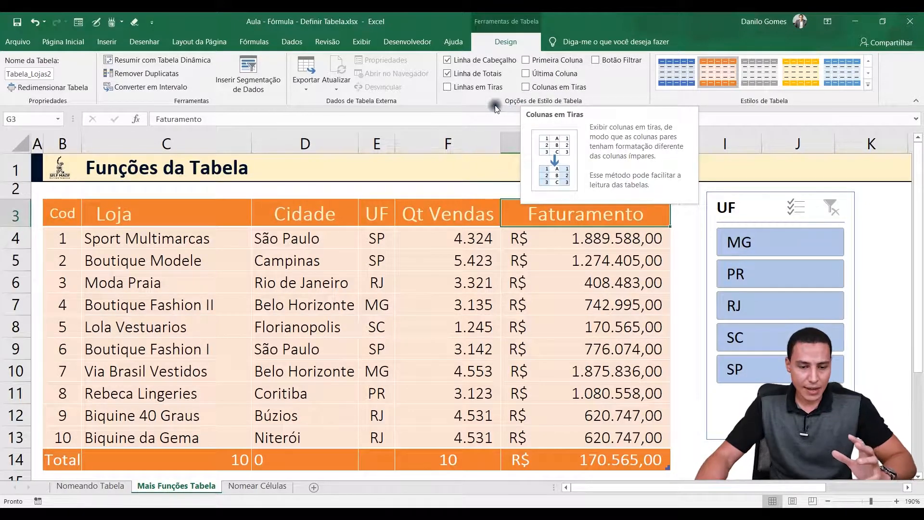
pyautogui.click(200, 321)
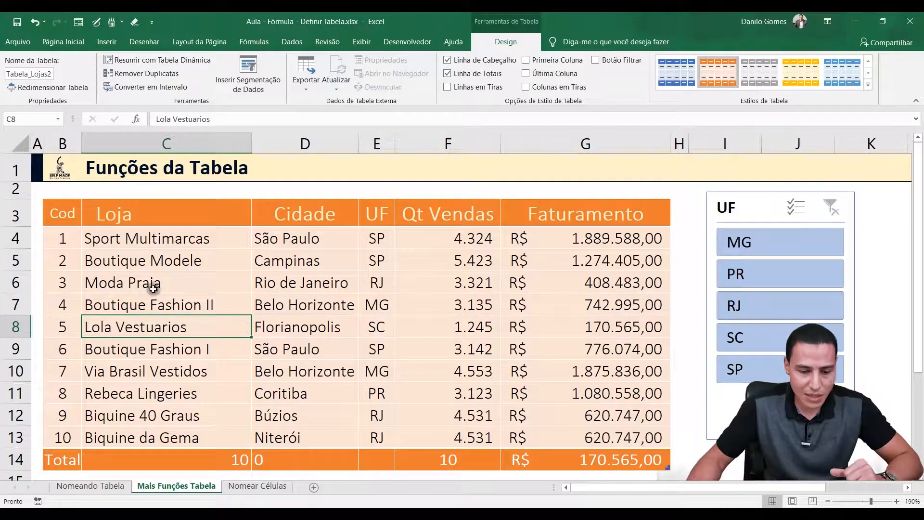
# Switch to the Nomear Células sheet and examine the Provas and Média block and the Juros and Emprestimo block
pyautogui.click(249, 486)
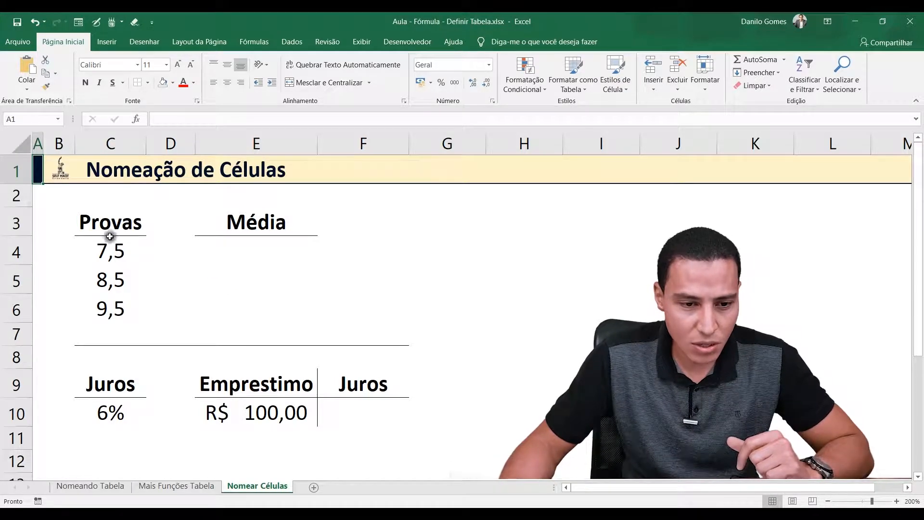
pyautogui.moveTo(123, 223); pyautogui.dragTo(309, 301)
pyautogui.moveTo(97, 384); pyautogui.dragTo(366, 425)
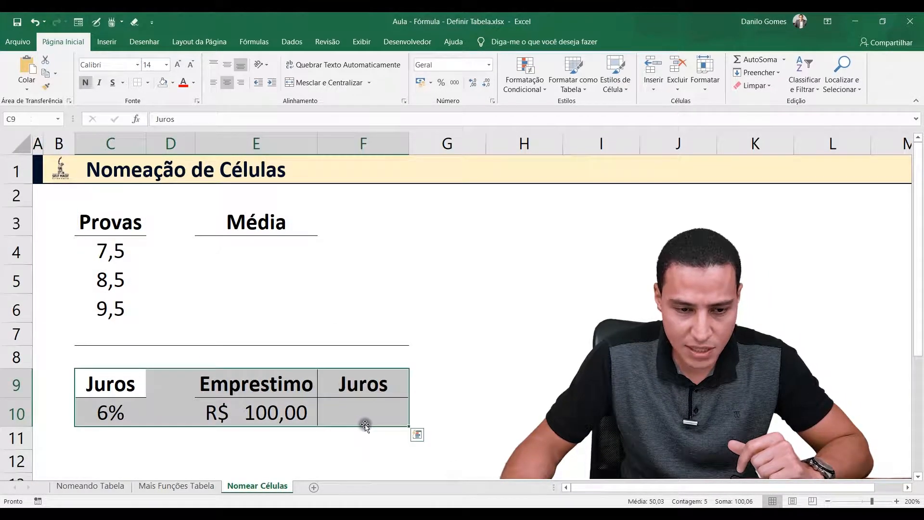
pyautogui.click(255, 241)
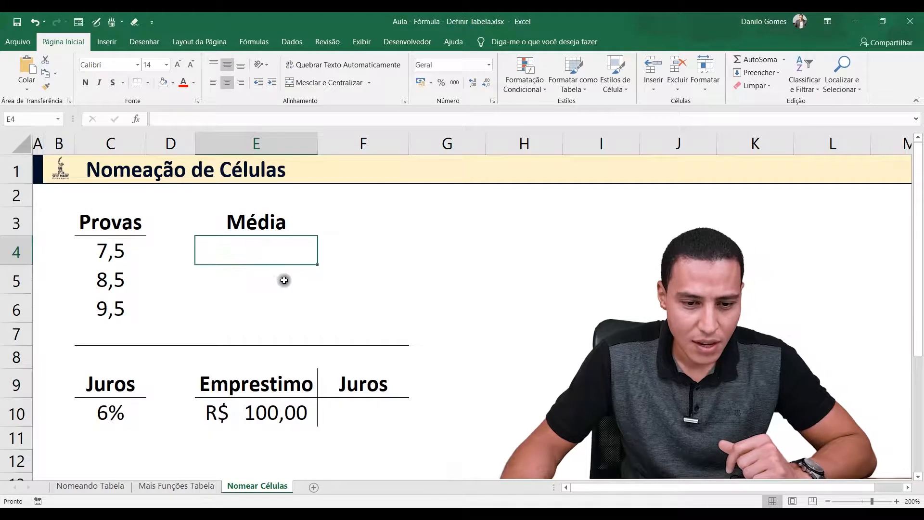
pyautogui.click(121, 223)
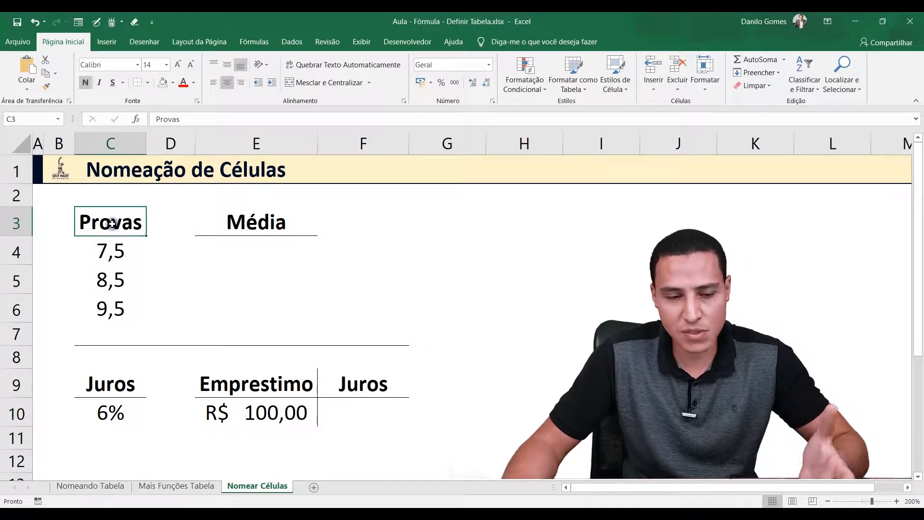
# Examine the Provas scores in C4:C6 one by one and as a block, along with the Média cell E4
pyautogui.moveTo(114, 251); pyautogui.dragTo(112, 312)
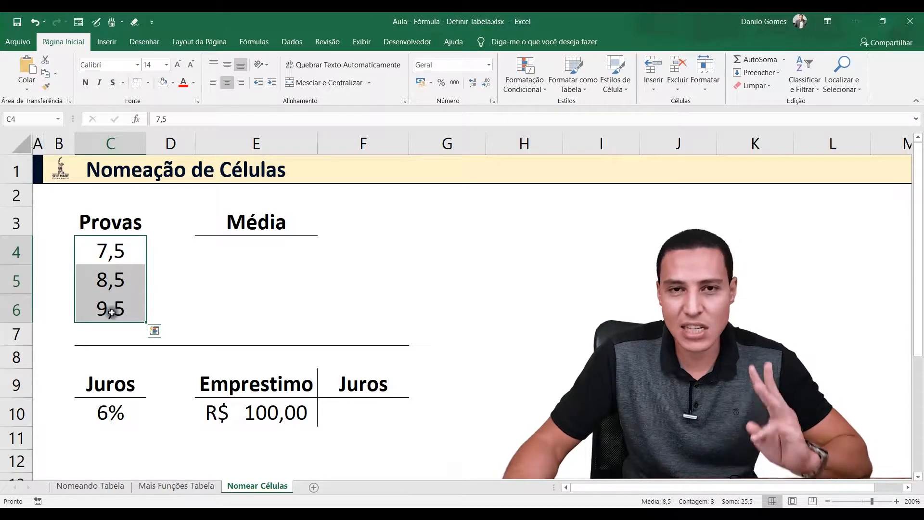
pyautogui.click(243, 243)
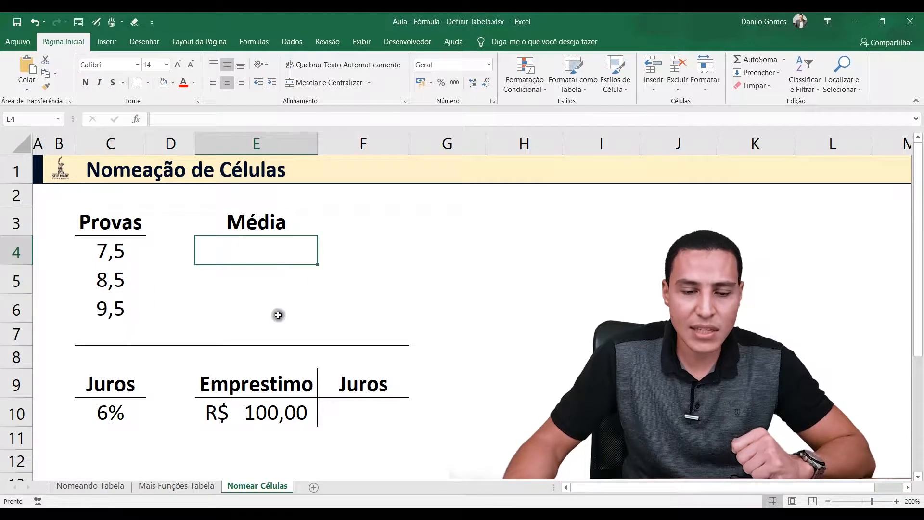
pyautogui.click(119, 250)
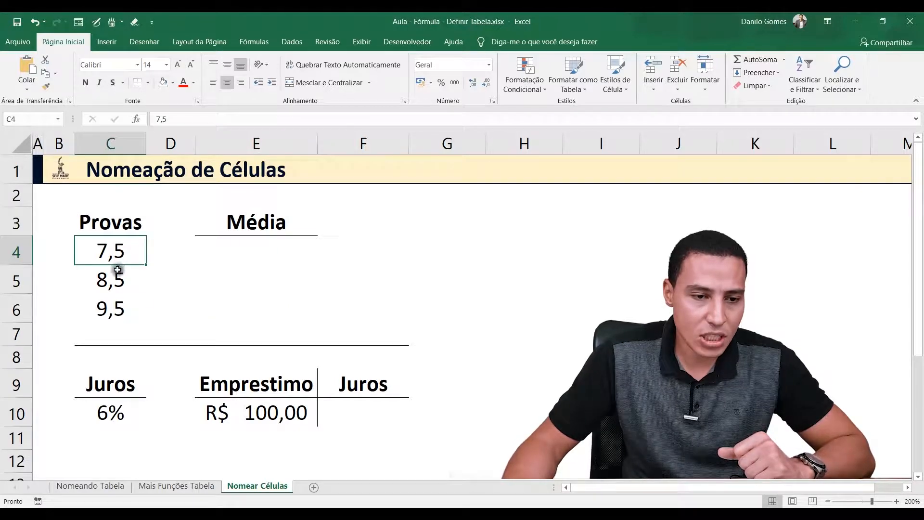
pyautogui.click(93, 274)
pyautogui.click(115, 306)
pyautogui.click(126, 253)
pyautogui.moveTo(108, 253); pyautogui.dragTo(114, 309)
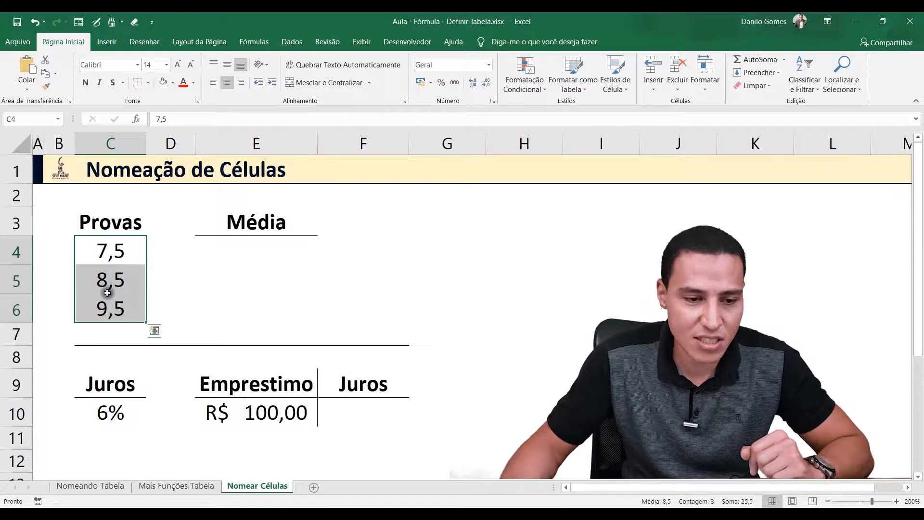
pyautogui.click(184, 258)
# Name the Provas score range C4:C6 Notas, and select its cells individually to check their references
pyautogui.moveTo(114, 252); pyautogui.dragTo(118, 318)
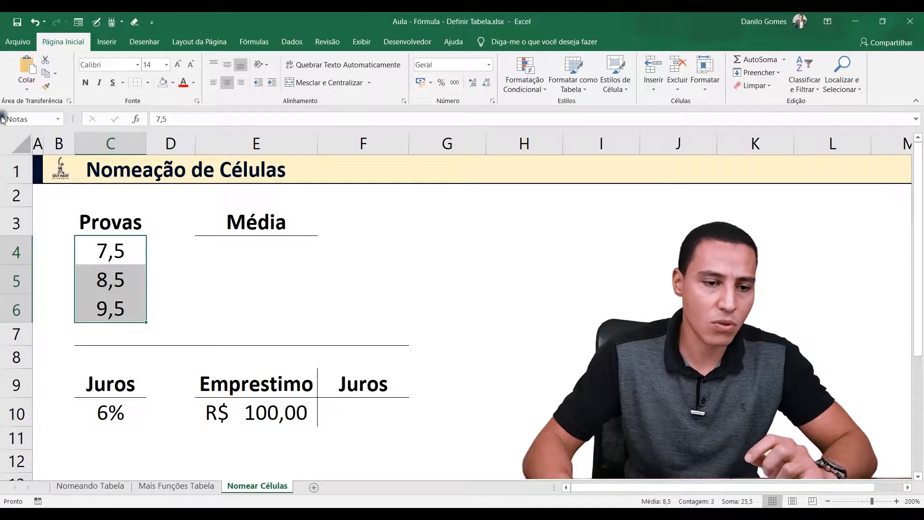
pyautogui.click(198, 256)
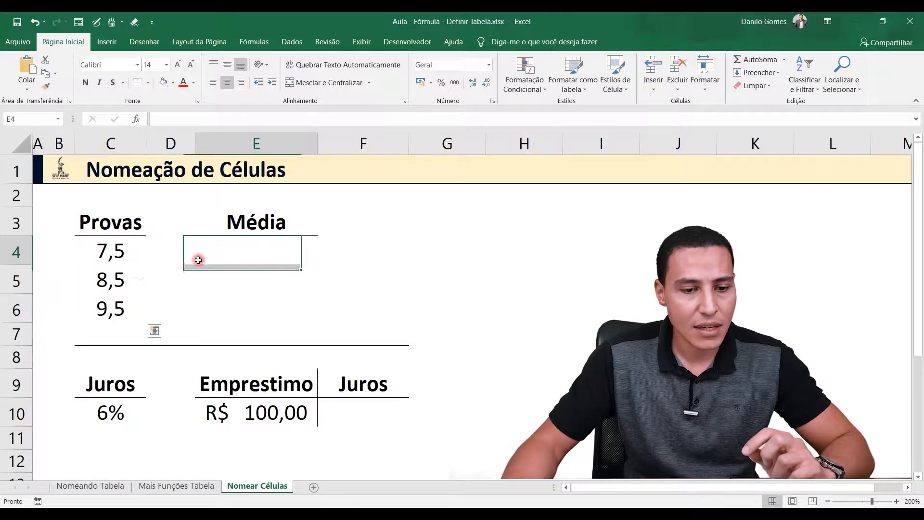
pyautogui.click(114, 254)
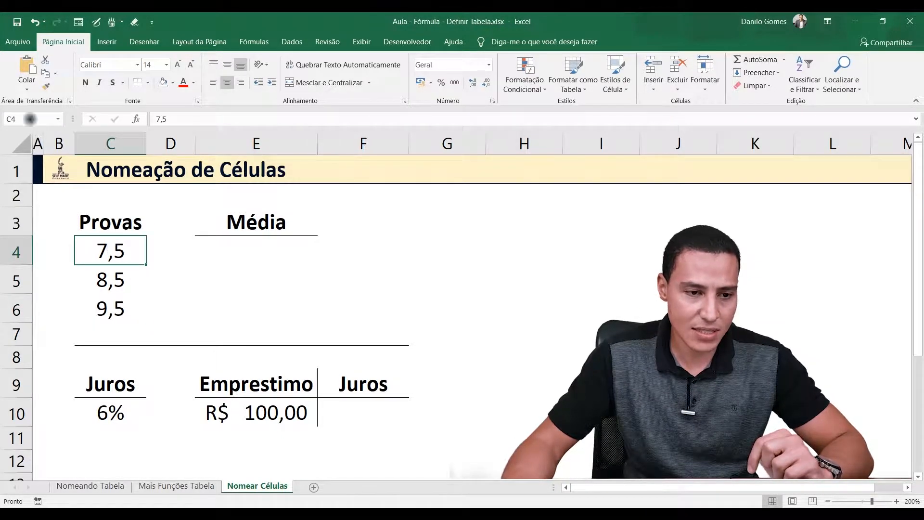
pyautogui.click(103, 279)
pyautogui.click(113, 311)
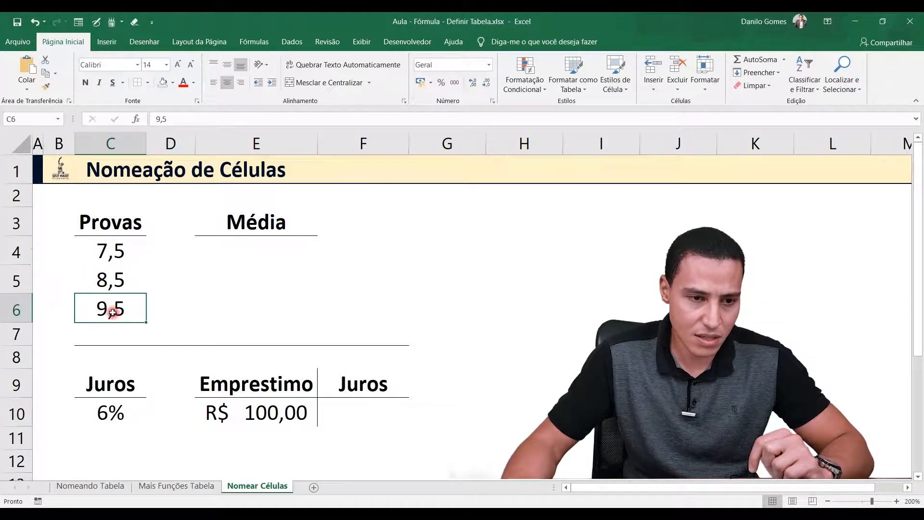
# Reselect C4:C6 and look up the Notas entry in the Name Manager (Gerenciador de Nomes)
pyautogui.moveTo(101, 248); pyautogui.dragTo(115, 303)
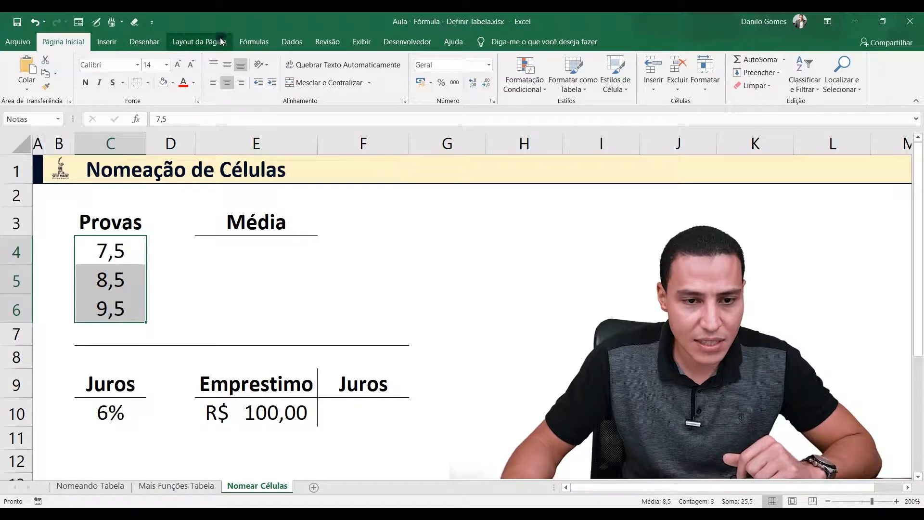
pyautogui.click(245, 42)
pyautogui.click(385, 75)
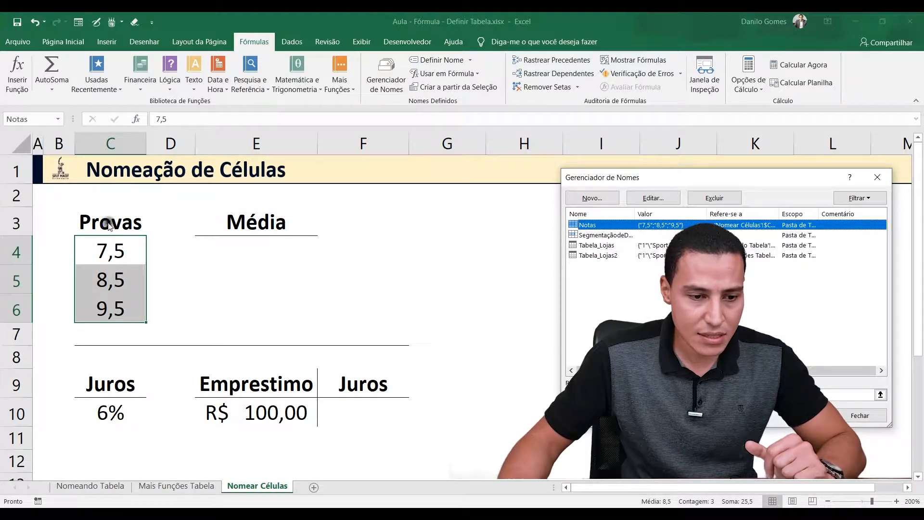
pyautogui.click(852, 414)
# Calculate the average of the scores in E4 with the formula =MÉDIA(Notas), and reselect the cell to view the formula
pyautogui.click(275, 288)
pyautogui.click(286, 256)
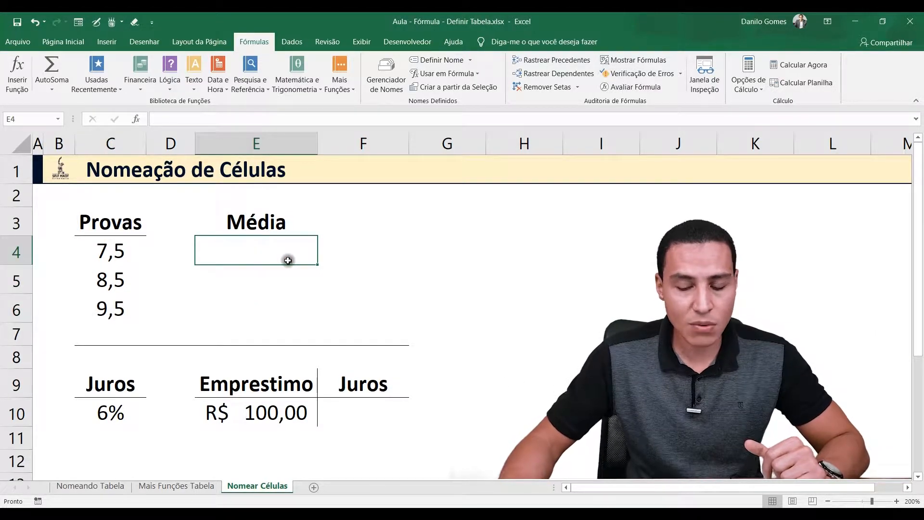
pyautogui.write('=me')
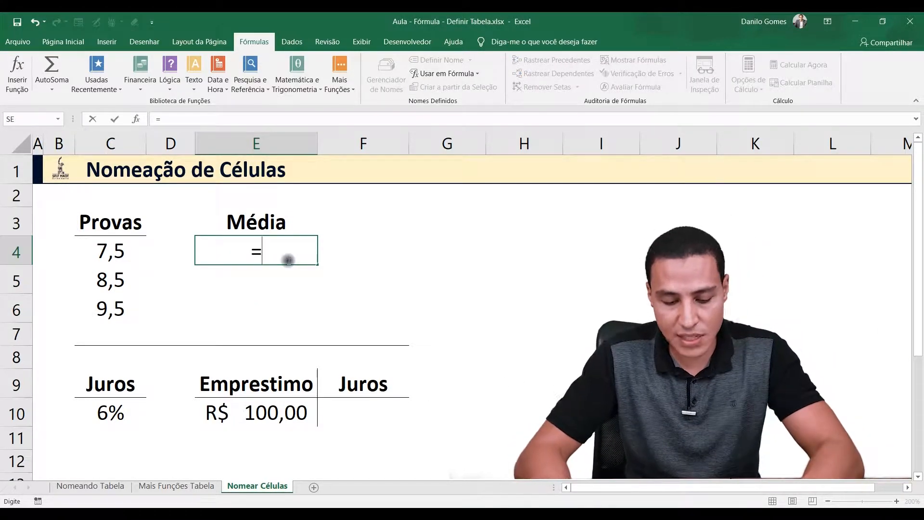
pyautogui.press('BackSpace')
pyautogui.write('é')
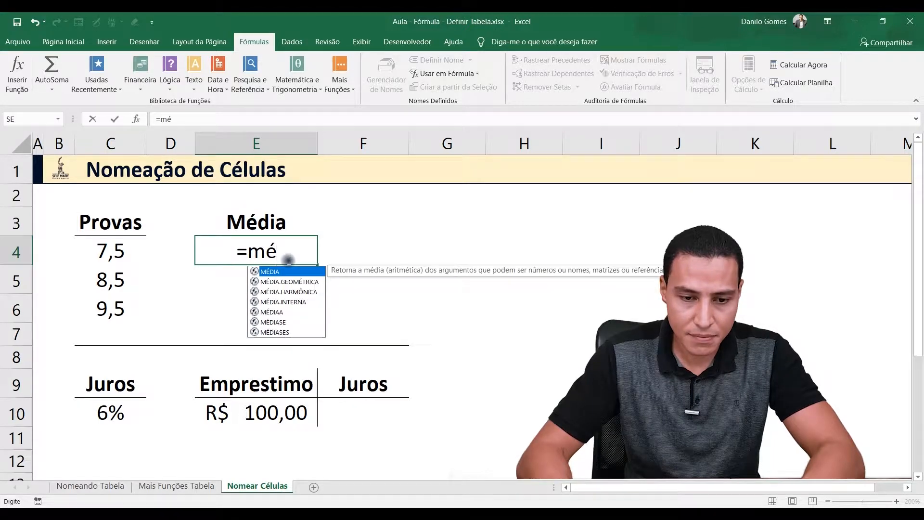
pyautogui.press('Tab')
pyautogui.write('n')
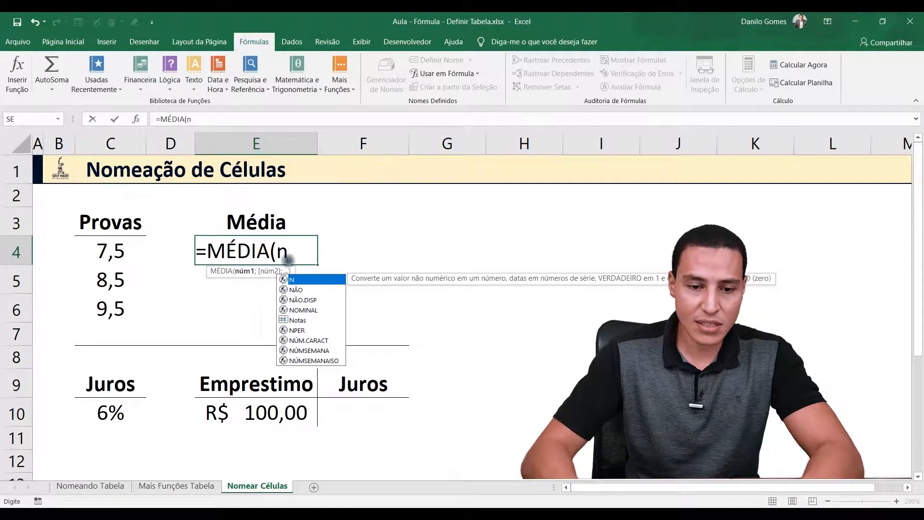
pyautogui.write('o')
pyautogui.press('Down')
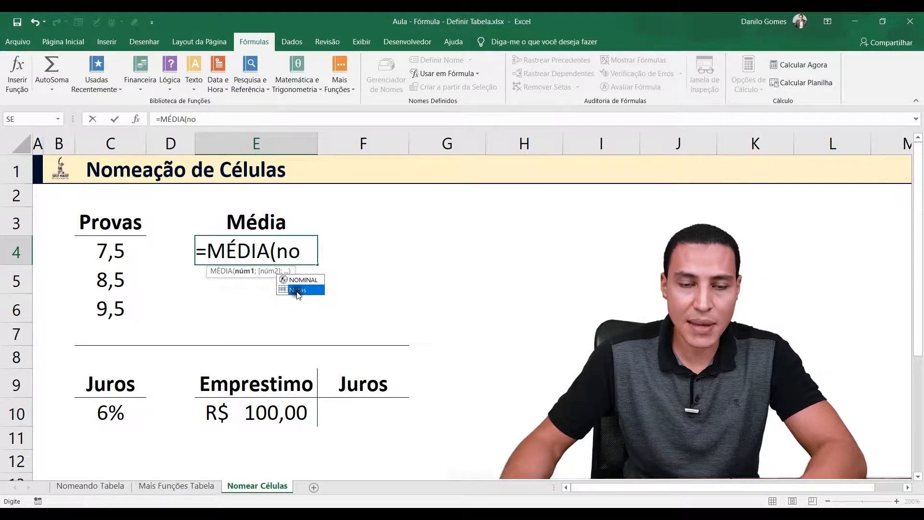
pyautogui.doubleClick(298, 291)
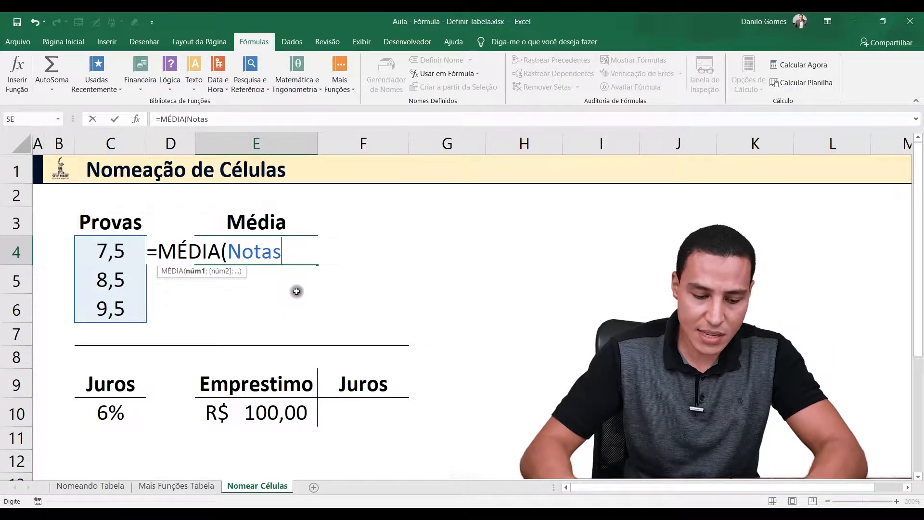
pyautogui.write(')')
pyautogui.press('Return')
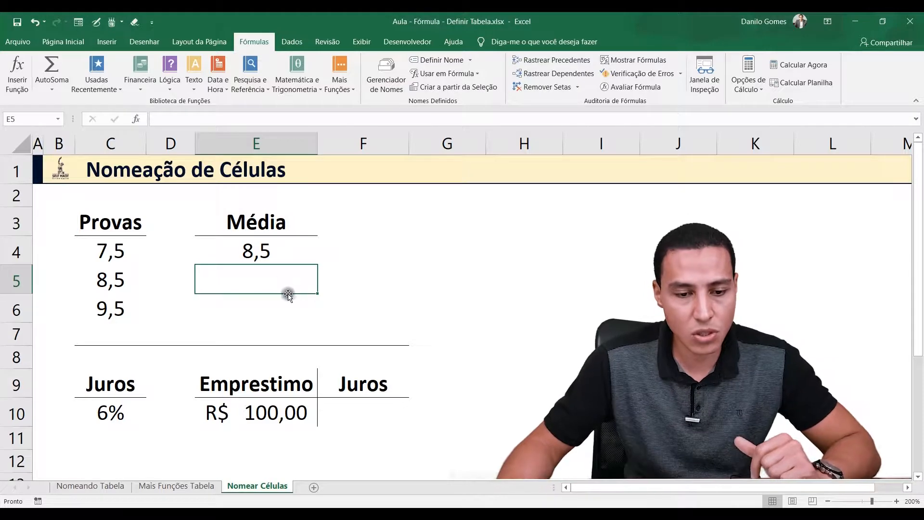
pyautogui.click(249, 250)
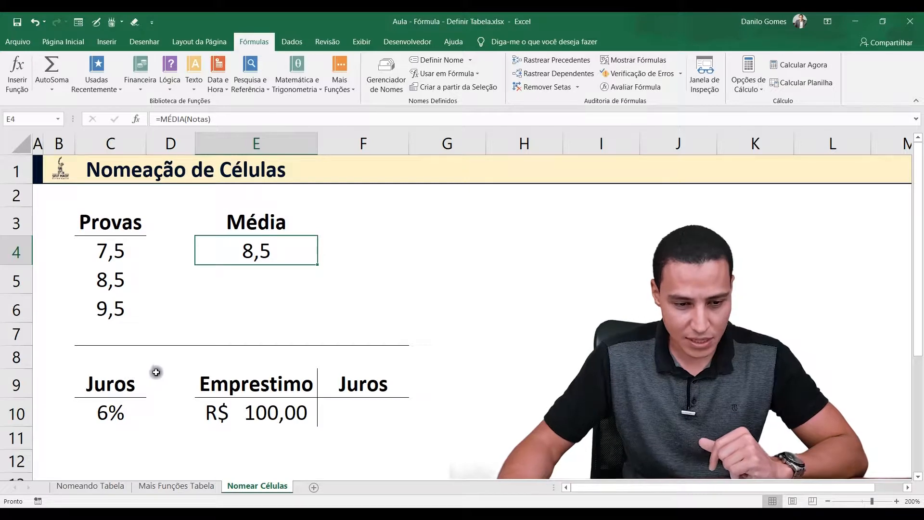
# Try to assign a name to the interest rate cell C10 under Juros
pyautogui.click(137, 383)
pyautogui.click(261, 382)
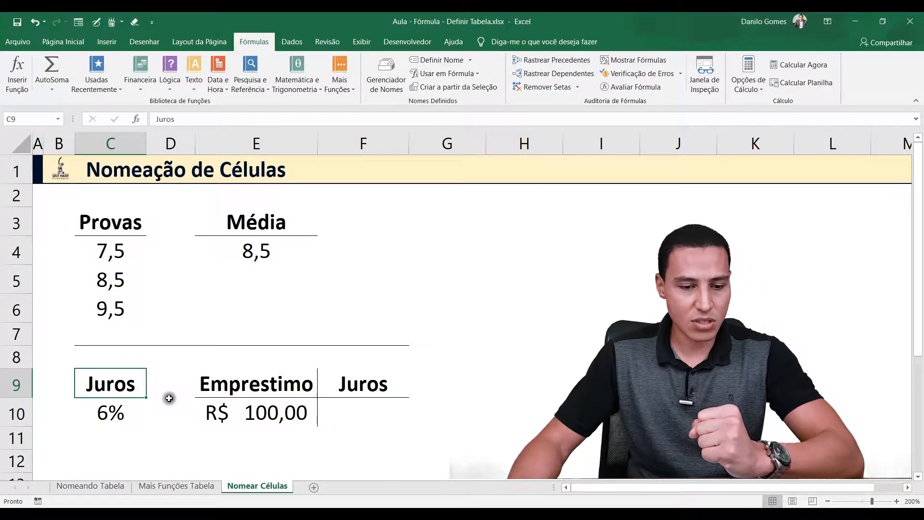
pyautogui.click(130, 413)
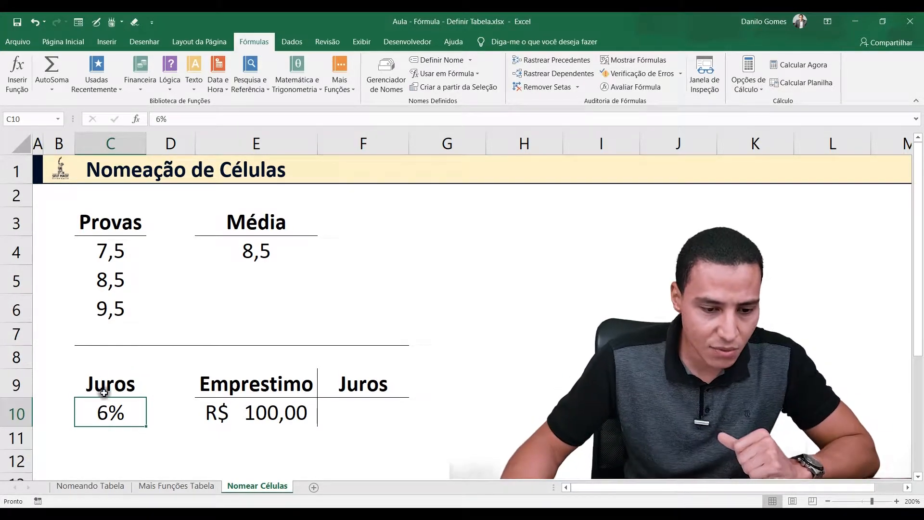
pyautogui.click(7, 119)
pyautogui.write('Tx')
pyautogui.write('_Ju')
pyautogui.write('ros')
pyautogui.press('Return')
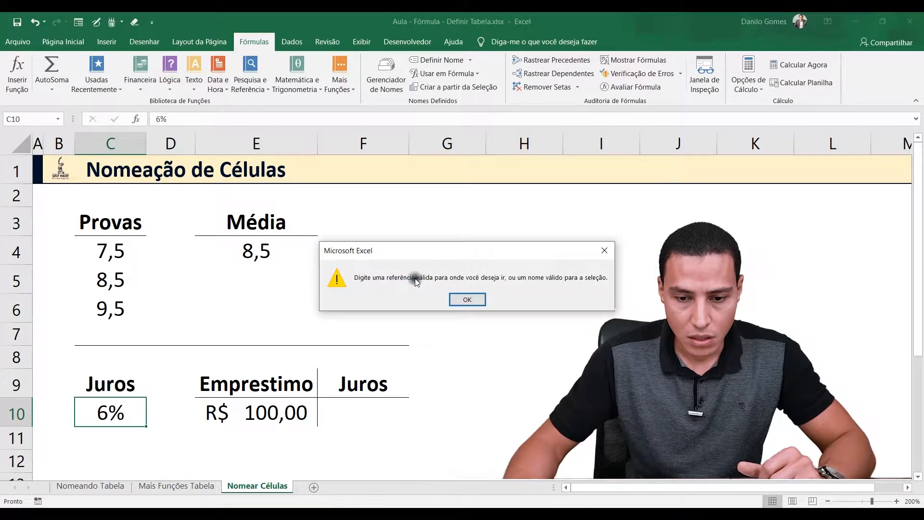
pyautogui.click(461, 300)
# Name the interest rate cell C10 Tx_Juros
pyautogui.click(24, 118)
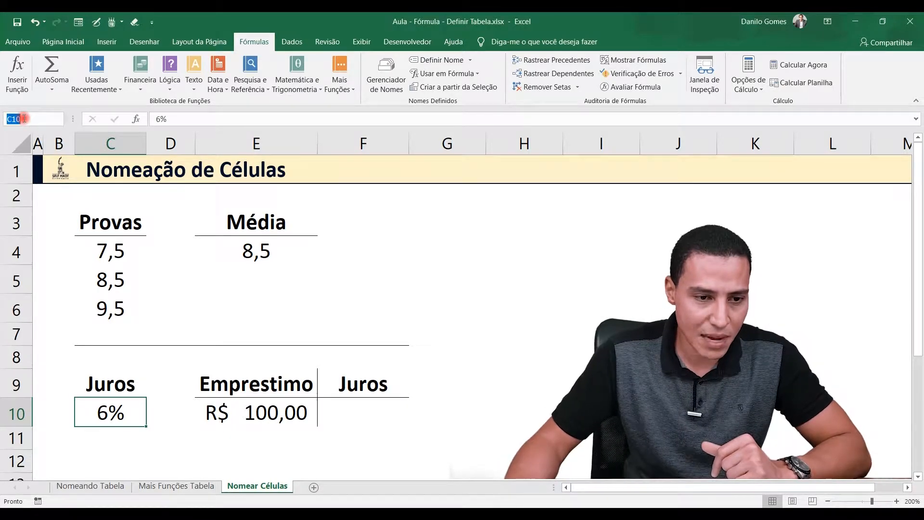
pyautogui.write('Tx')
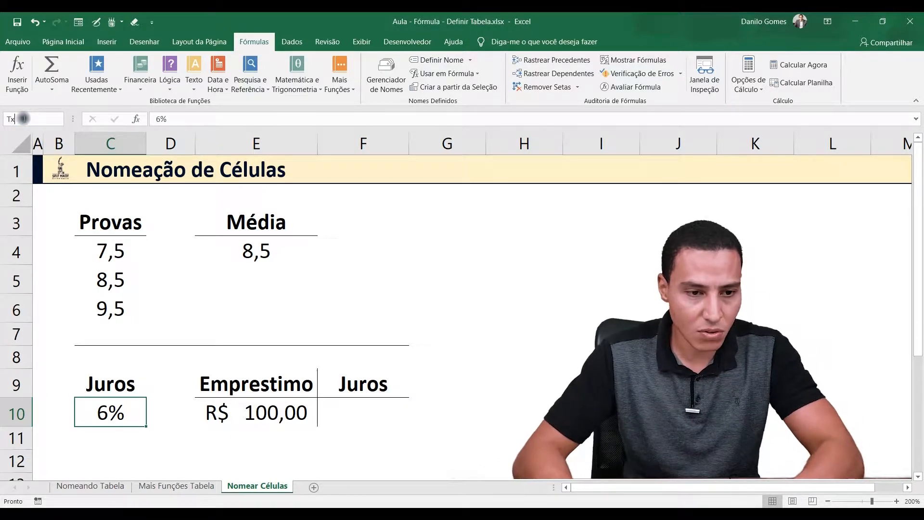
pyautogui.write('Juros')
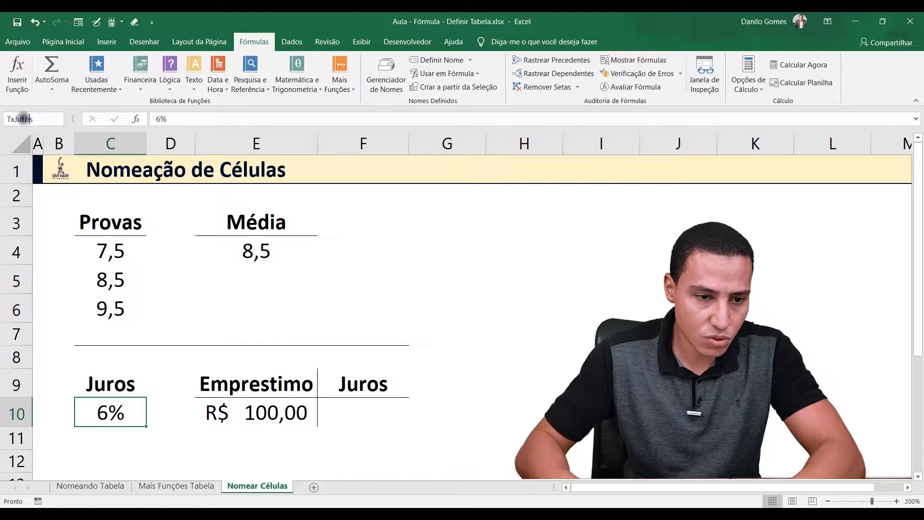
pyautogui.write('_')
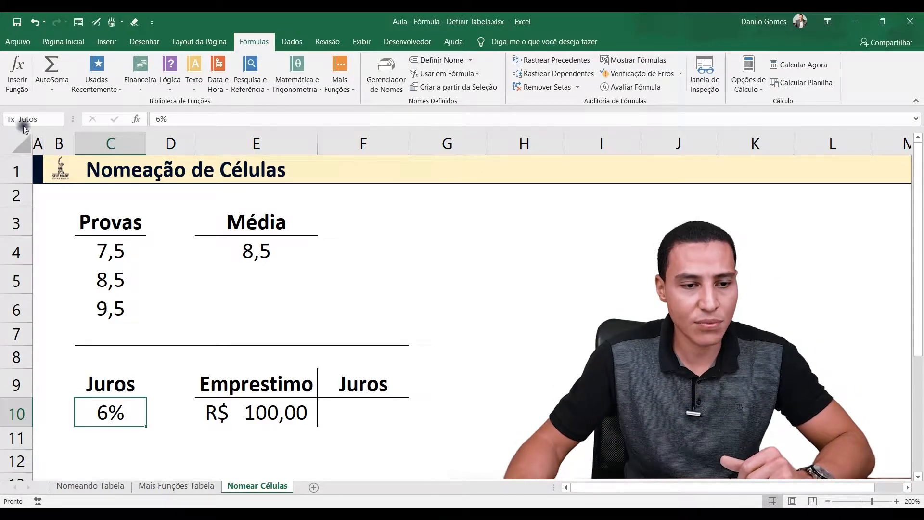
pyautogui.click(31, 119)
pyautogui.press('Return')
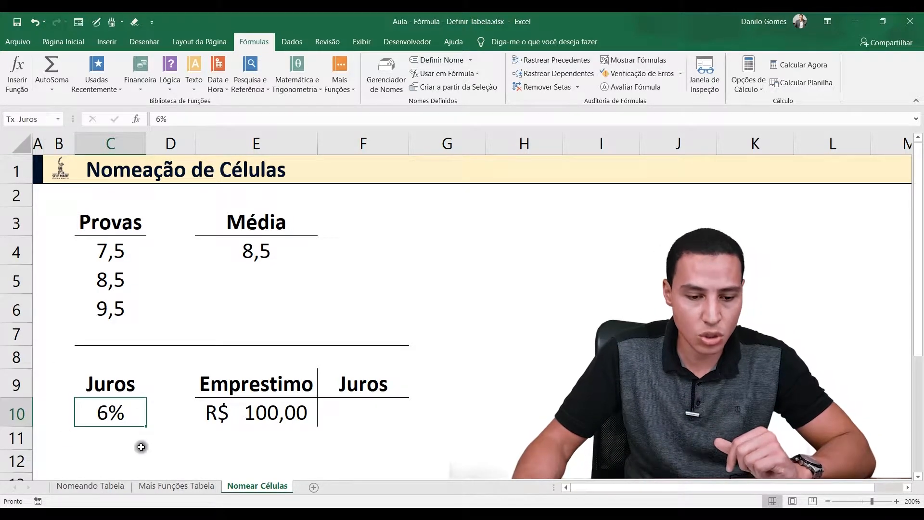
# Examine the rate cell C10 and its neighbouring cells, the Emprestimo amount in E10 and the Juros cell F10
pyautogui.click(149, 436)
pyautogui.click(114, 441)
pyautogui.click(156, 418)
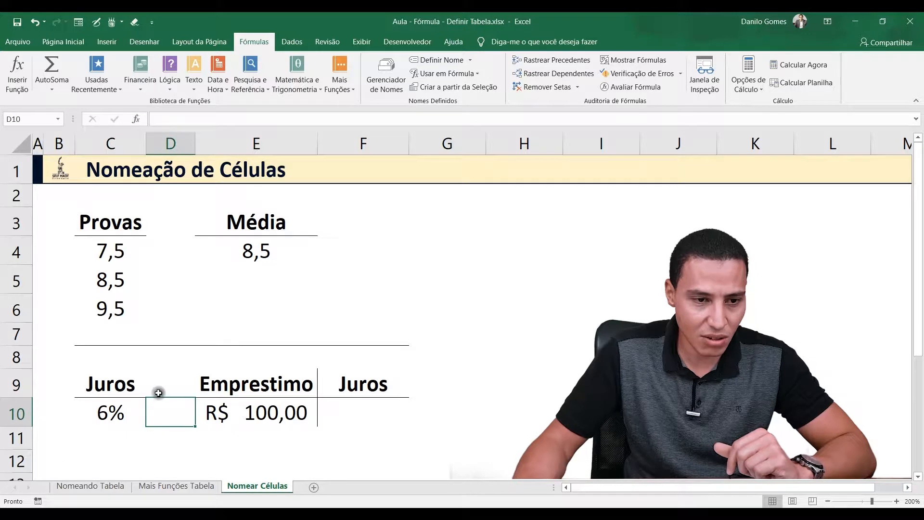
pyautogui.click(158, 373)
pyautogui.click(58, 378)
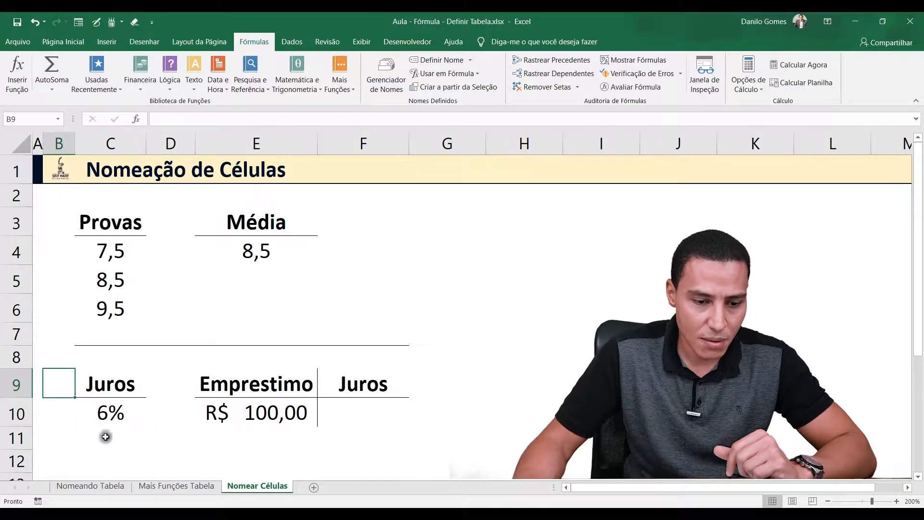
pyautogui.click(108, 413)
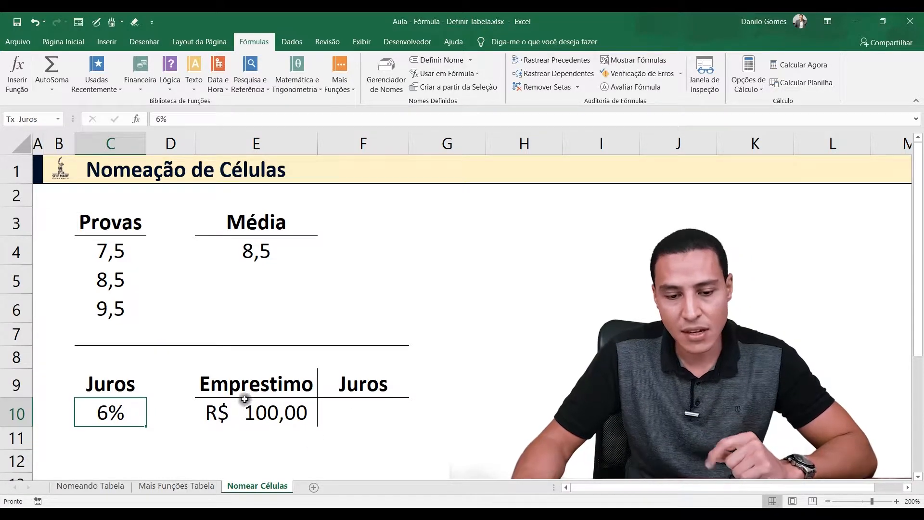
pyautogui.click(207, 409)
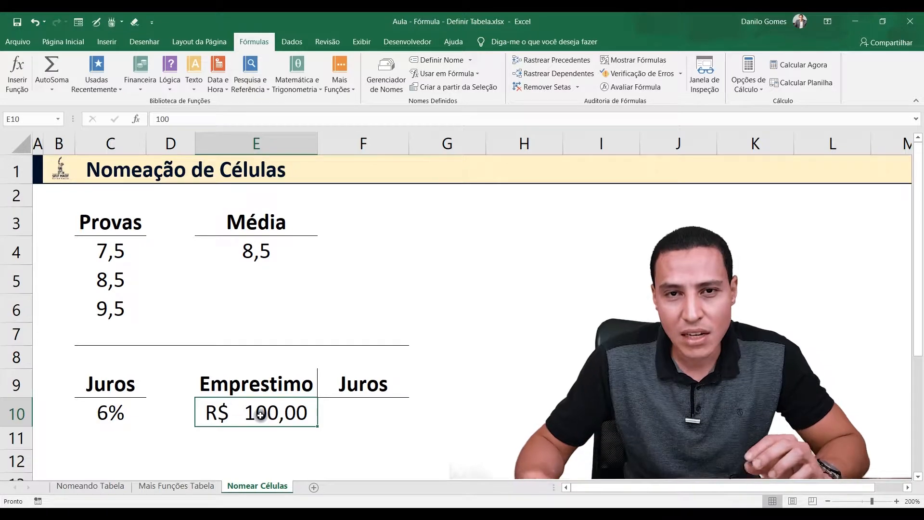
pyautogui.click(349, 412)
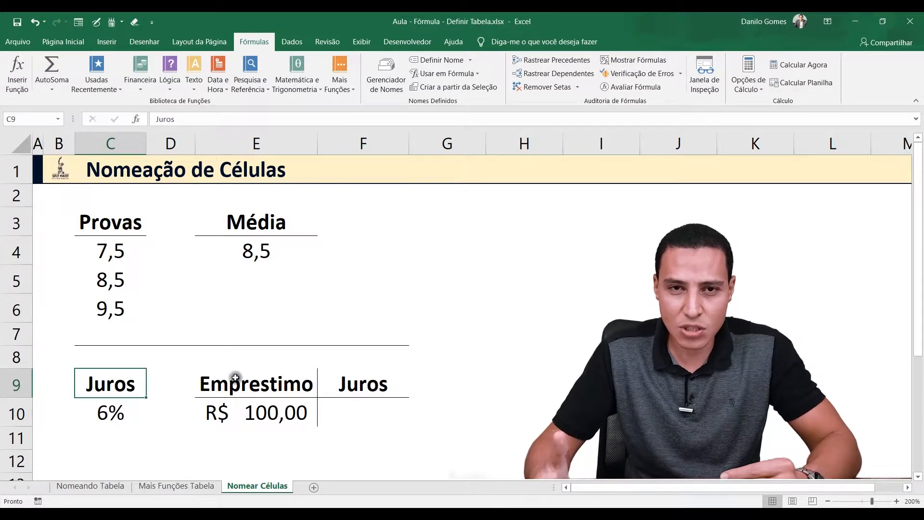
pyautogui.click(229, 405)
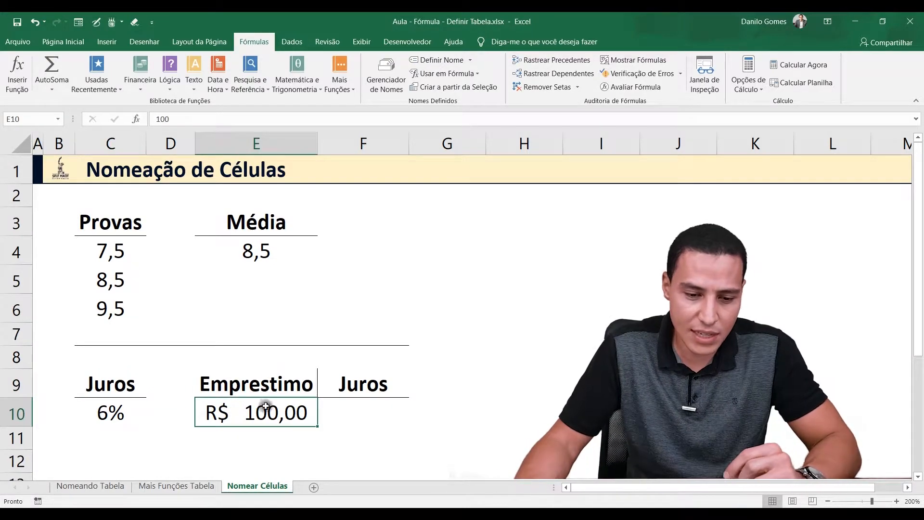
# Calculate the loan interest in F10 with the formula =E10*Tx_Juros, and reselect the loan and interest cells to review the calculation
pyautogui.click(352, 415)
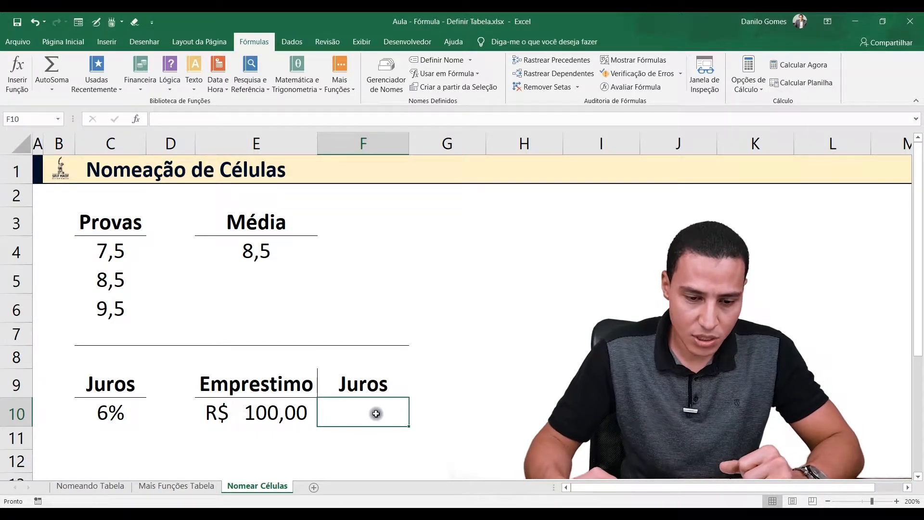
pyautogui.write('=')
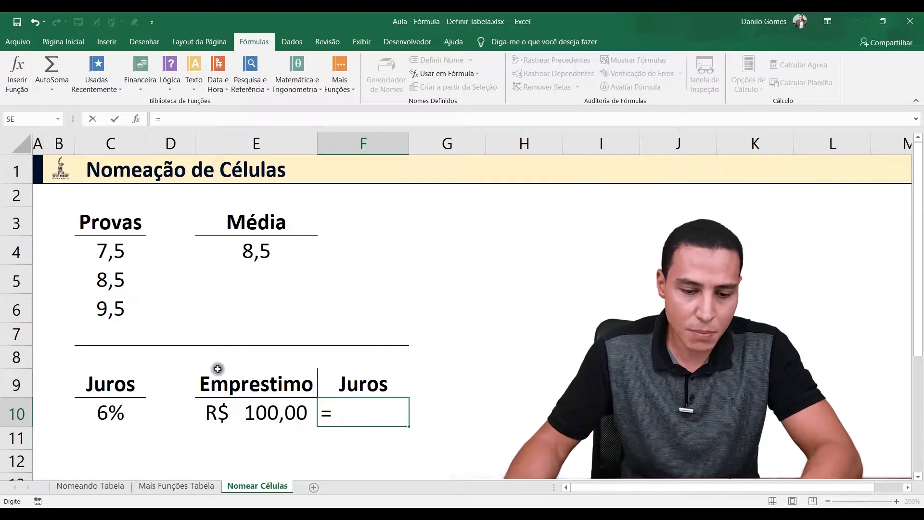
pyautogui.click(250, 410)
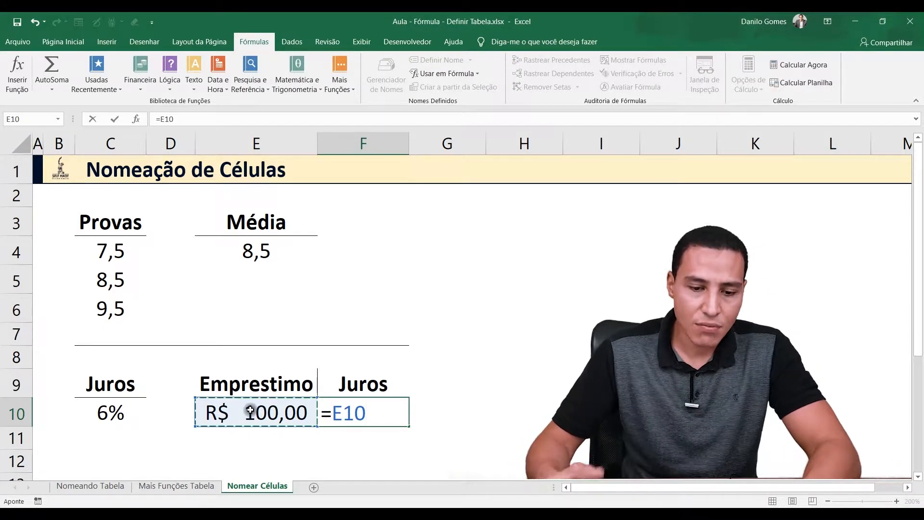
pyautogui.write('*')
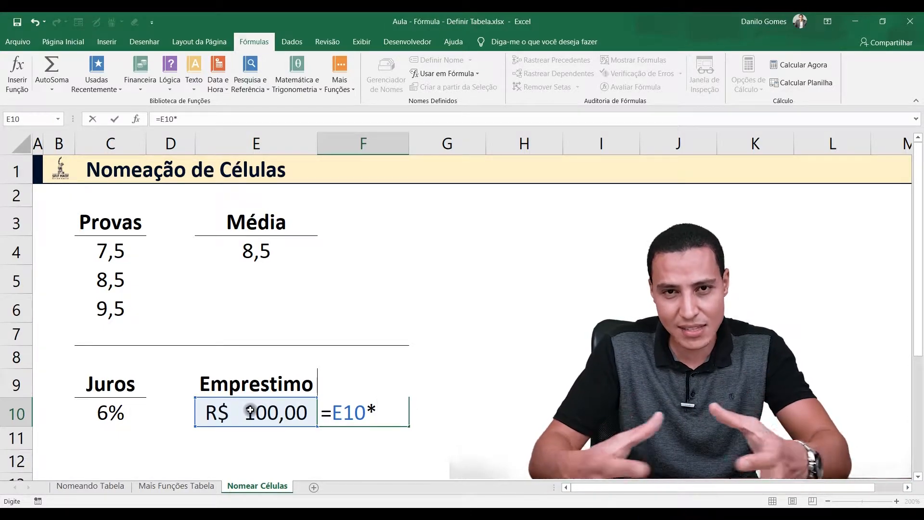
pyautogui.write('jur')
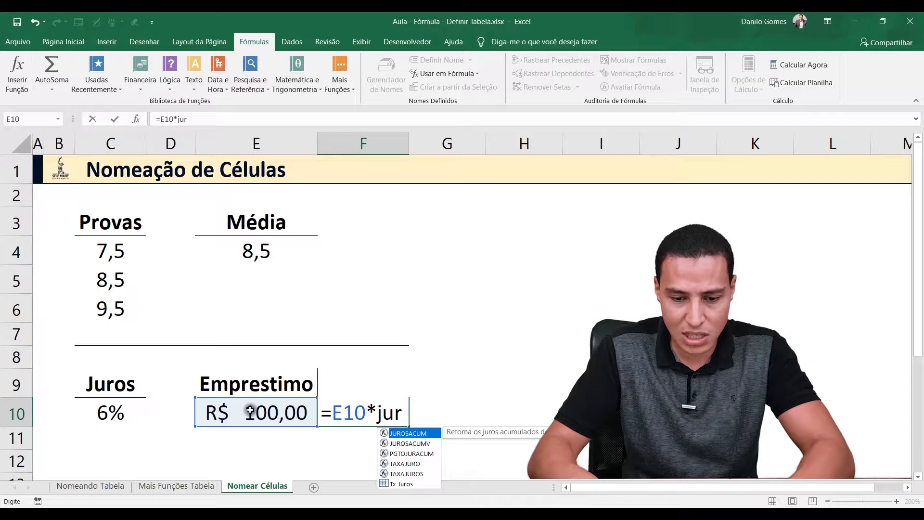
pyautogui.write('os')
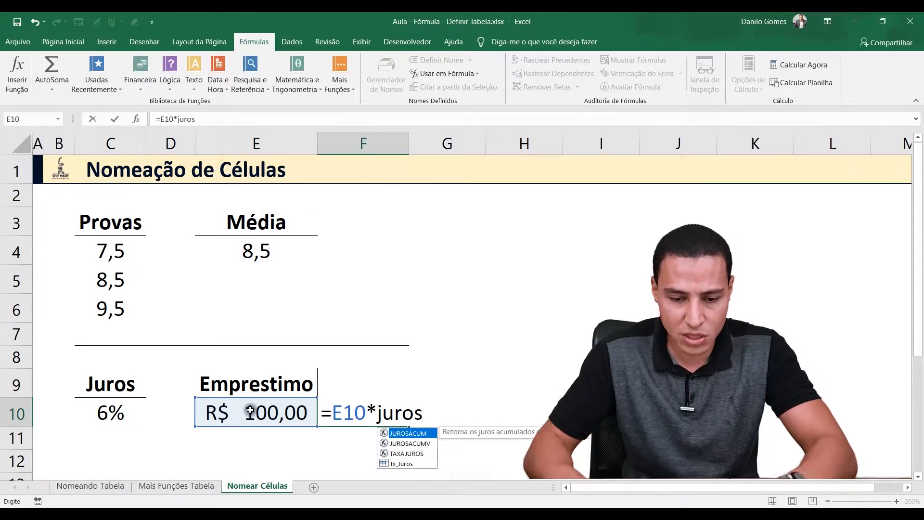
pyautogui.press('Down')
pyautogui.press('Down')
pyautogui.press('Down')
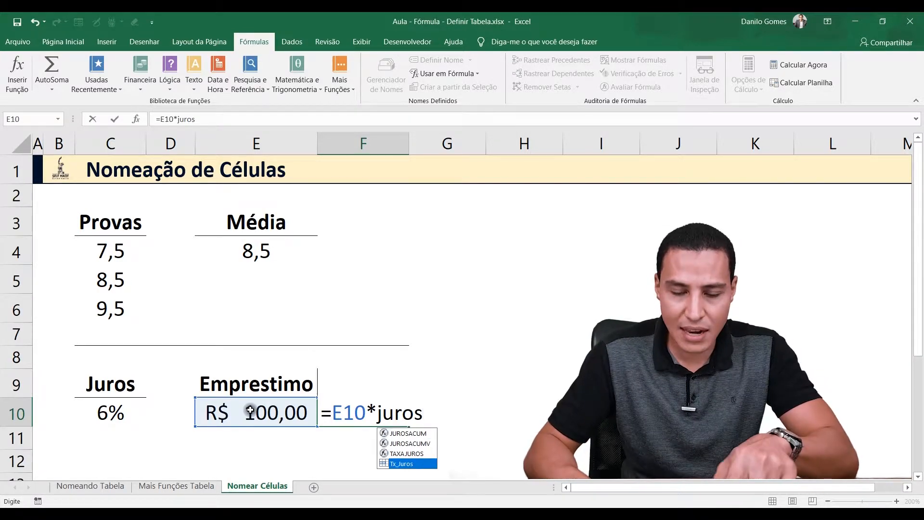
pyautogui.click(409, 467)
pyautogui.doubleClick(410, 465)
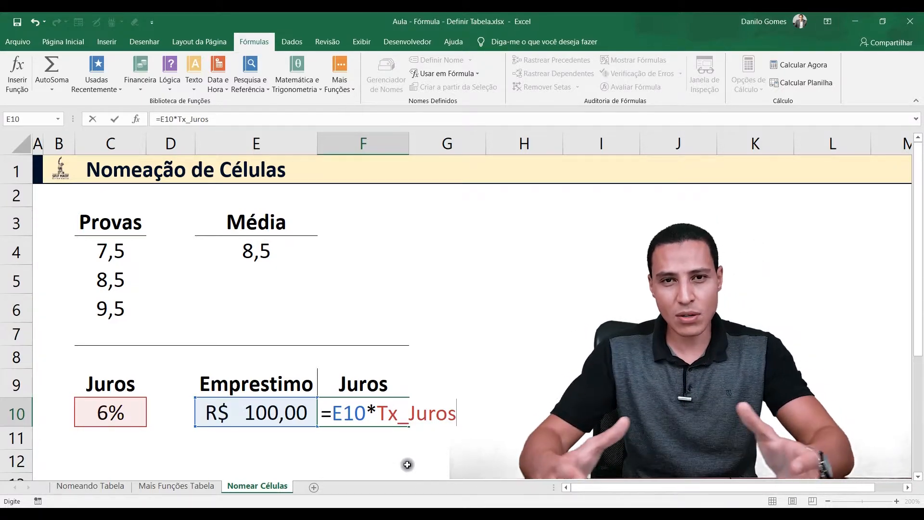
pyautogui.press('Return')
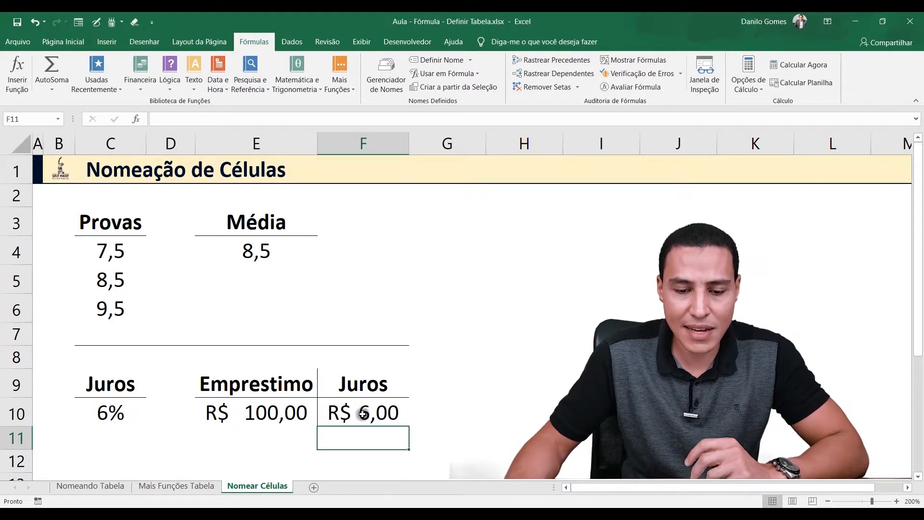
pyautogui.click(363, 411)
pyautogui.click(269, 410)
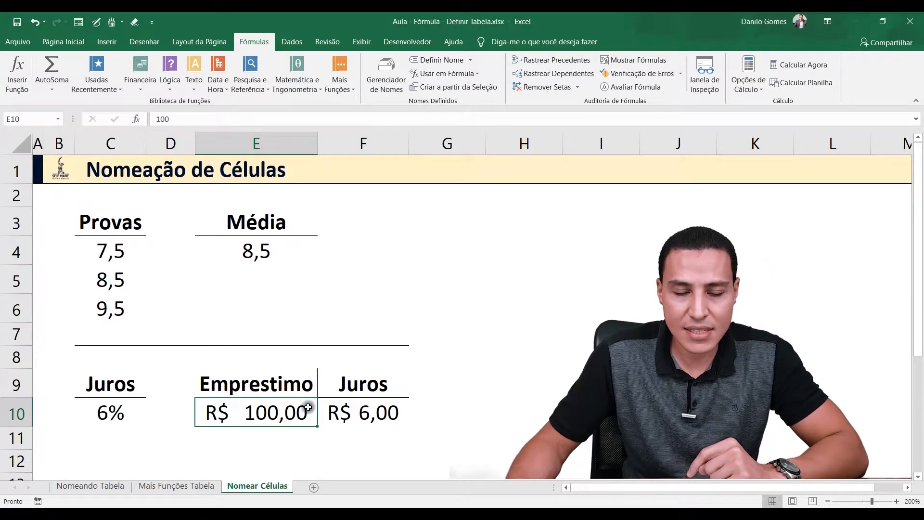
pyautogui.click(335, 410)
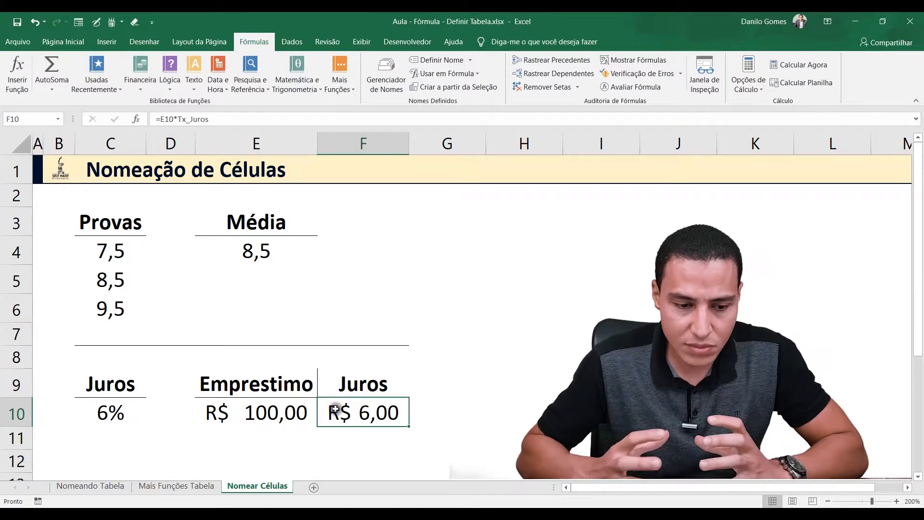